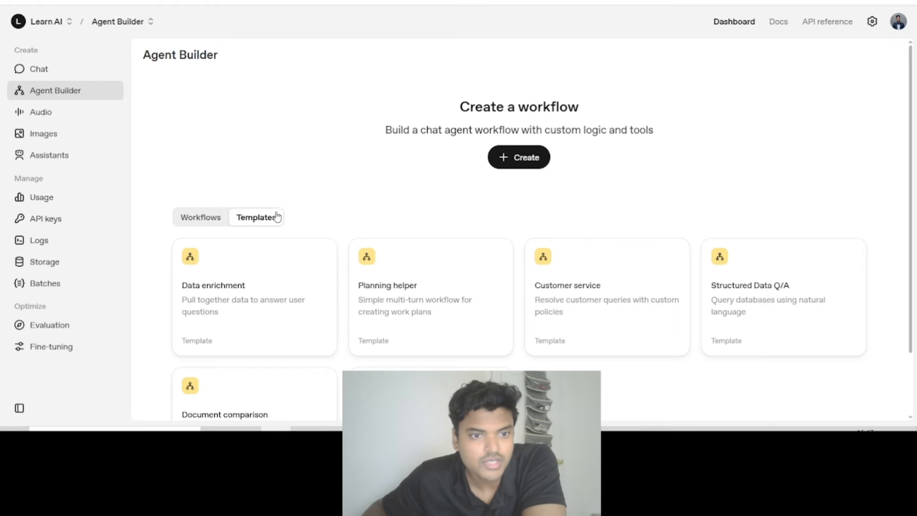
- Browse the available workflow templates and open the Planning helper template
scroll(279, 213, down, 2)
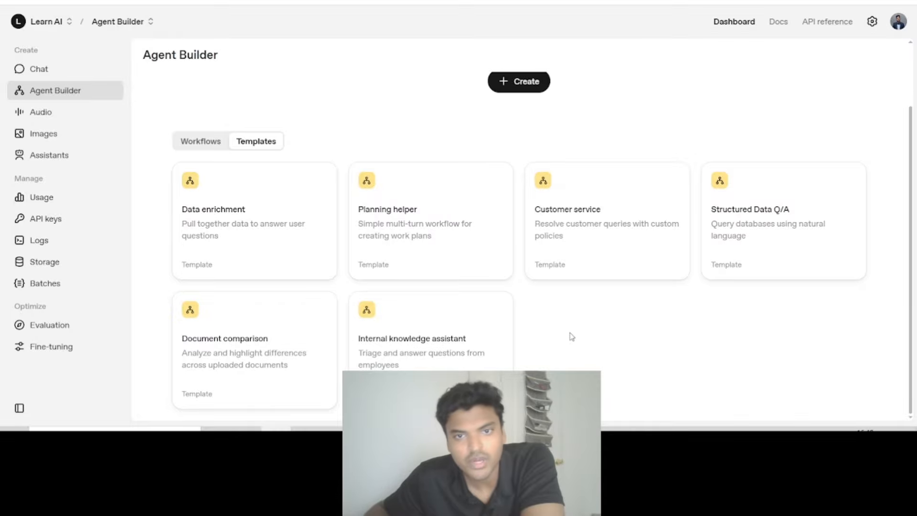
scroll(572, 337, up, 2)
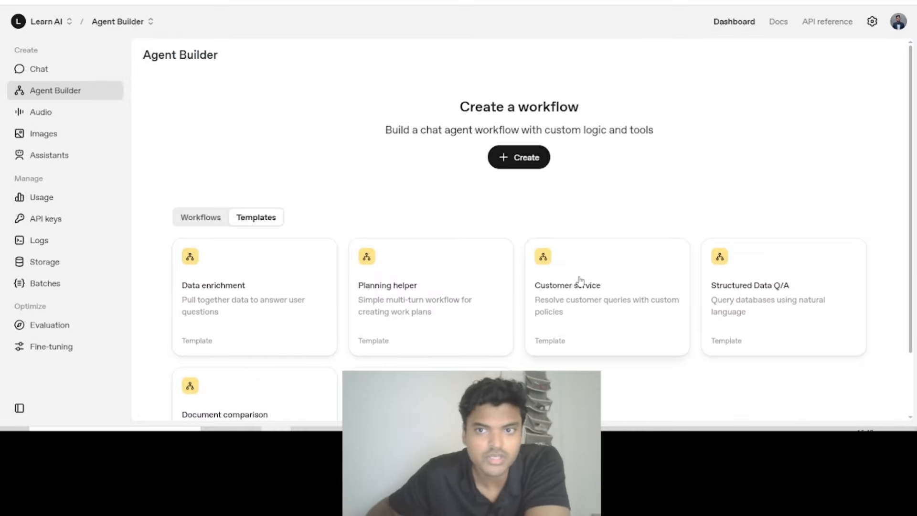
scroll(579, 281, down, 2)
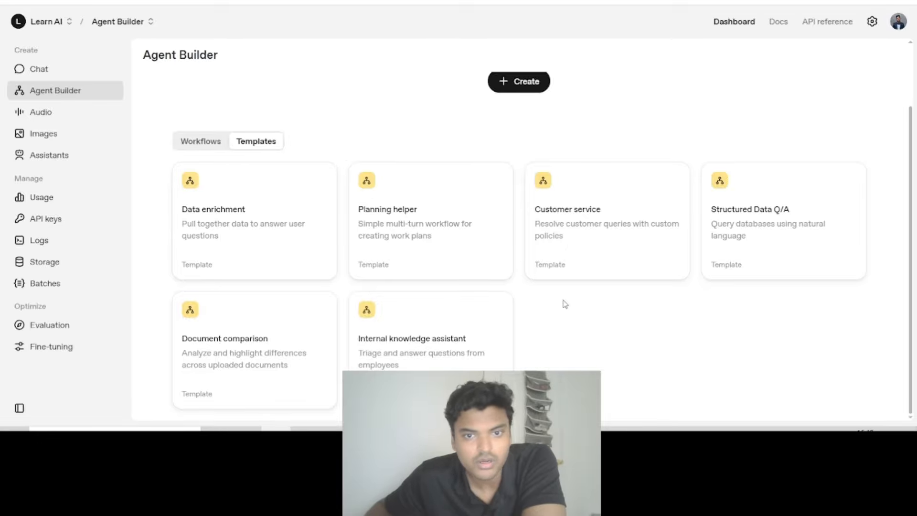
scroll(525, 305, up, 2)
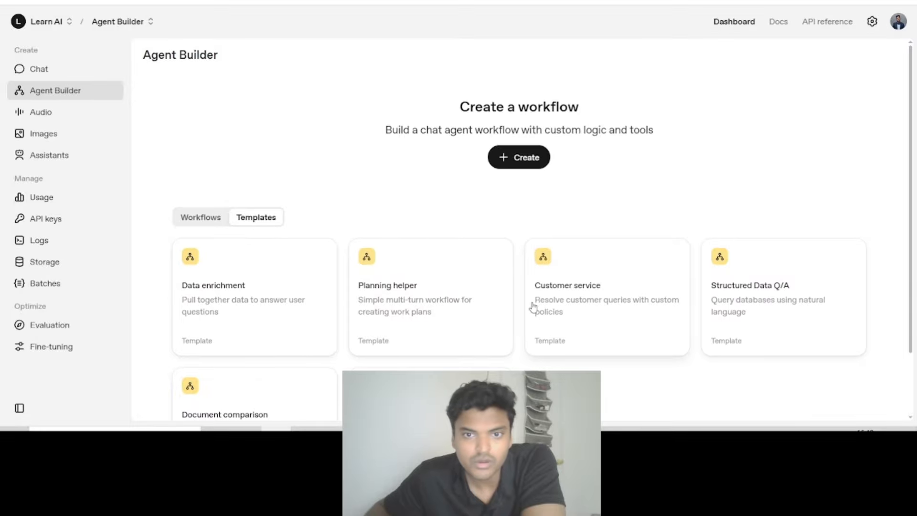
scroll(495, 290, down, 2)
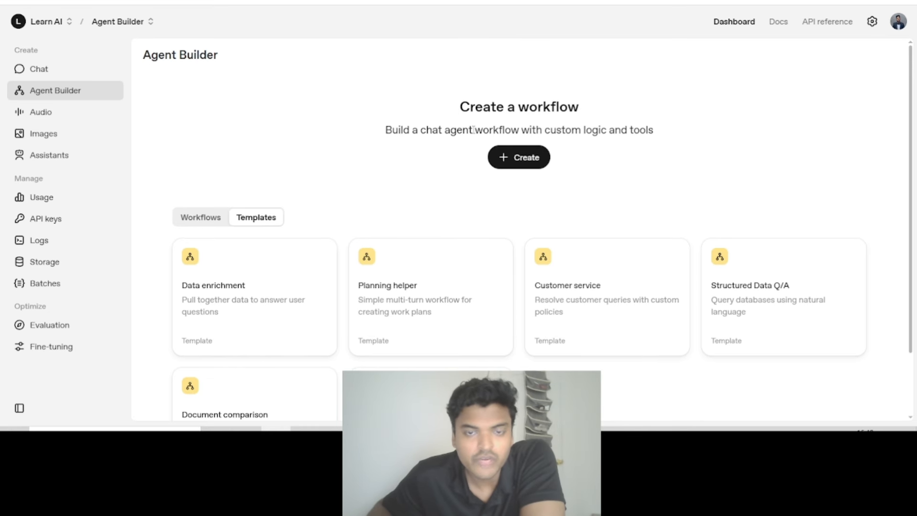
triple_click(474, 130)
scroll(621, 267, down, 2)
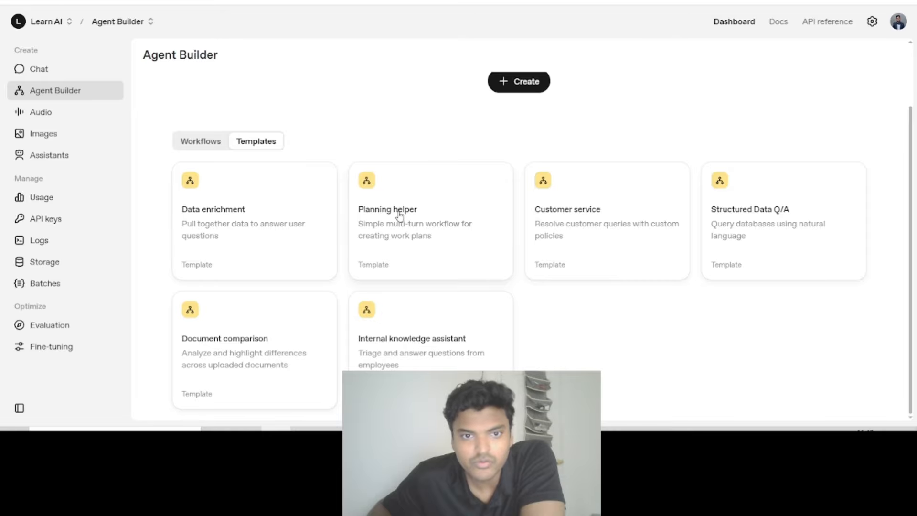
click(416, 228)
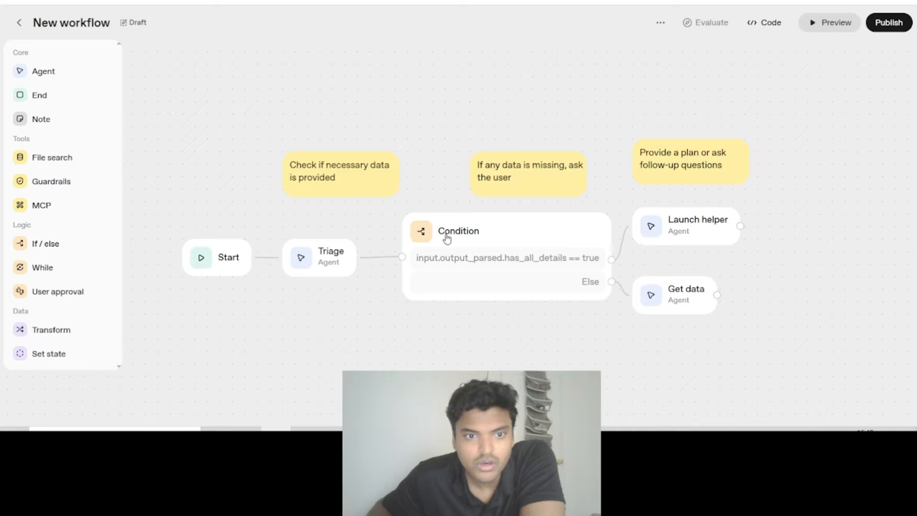
- Examine the Triage agent's instructions in the template and return to the workflow overview
click(325, 266)
drag(734, 167, 642, 139)
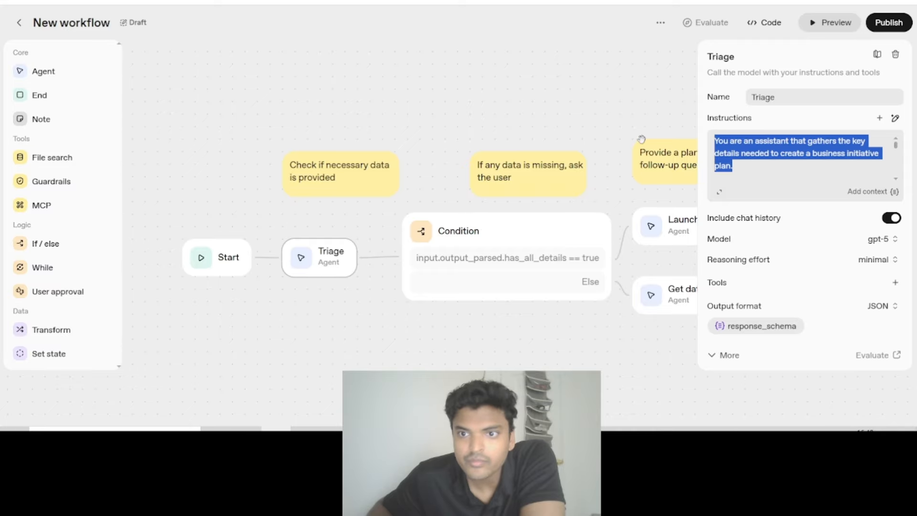
click(20, 23)
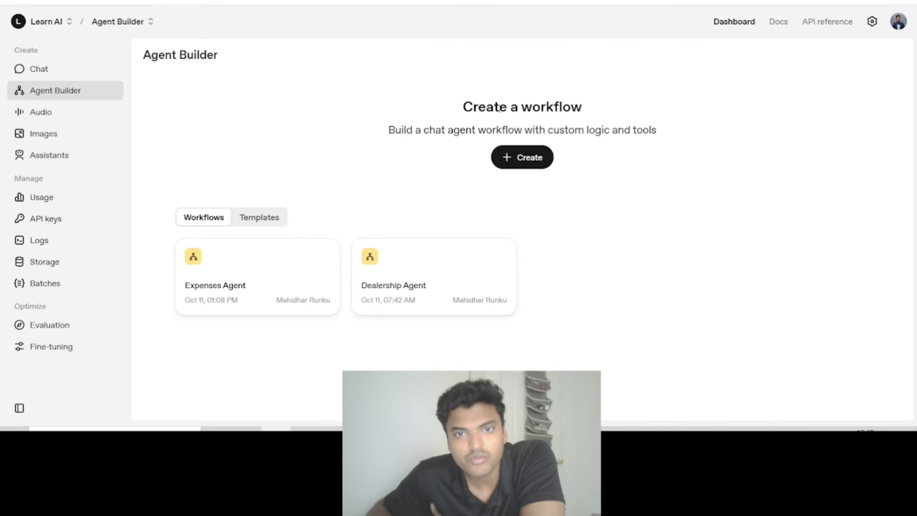
- Open the existing Expenses Agent workflow from the list of saved workflows
drag(149, 54, 294, 208)
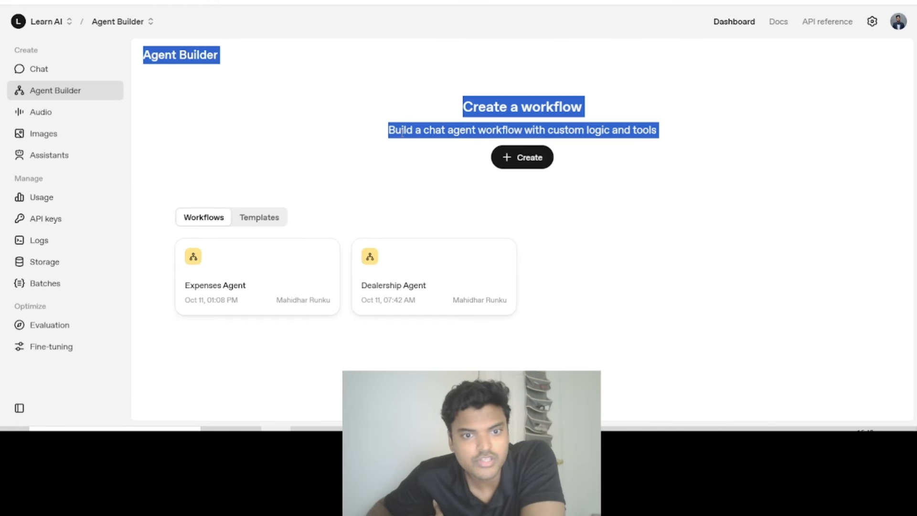
click(472, 119)
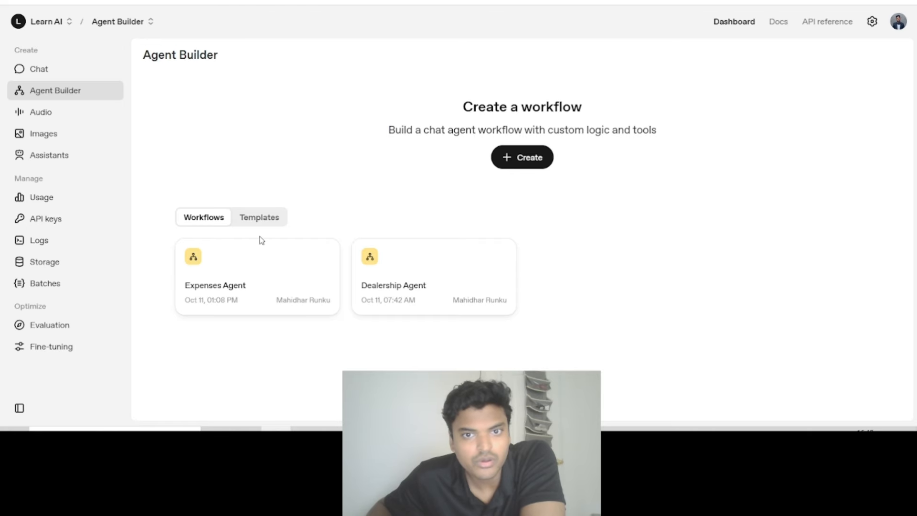
click(260, 291)
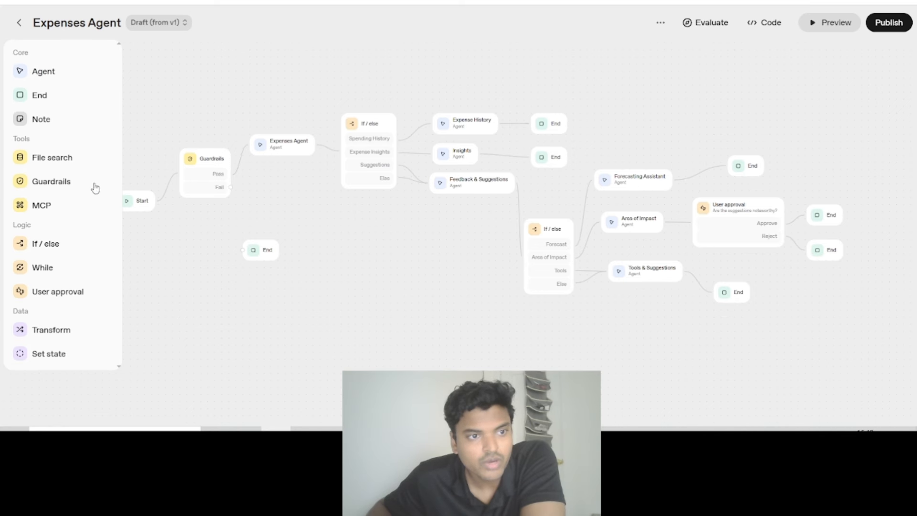
- Add a "#Role" heading line above the existing sentence in the Expenses Agent node's instructions
click(256, 142)
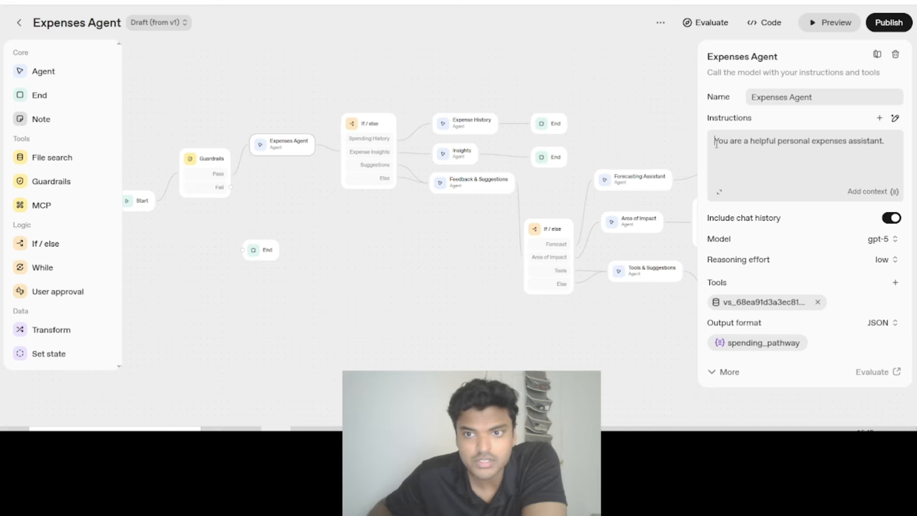
drag(716, 142, 854, 143)
click(746, 149)
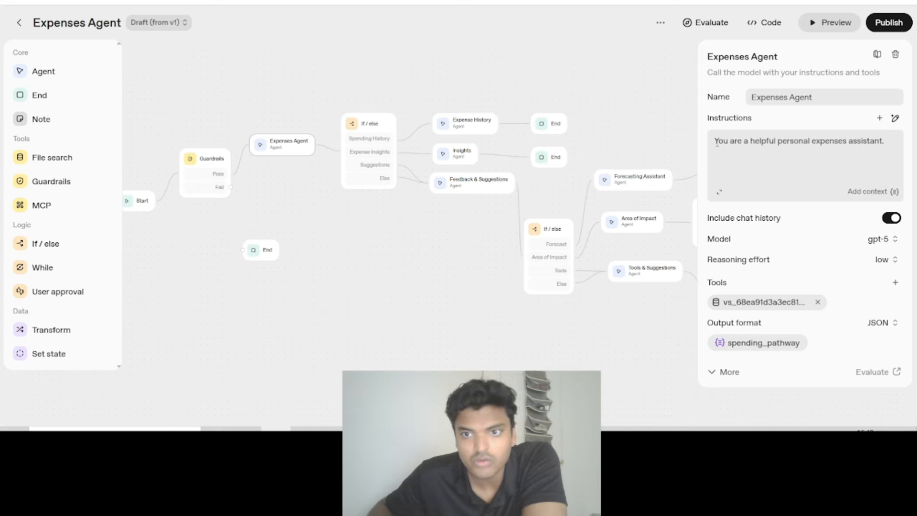
click(715, 144)
key(Return)
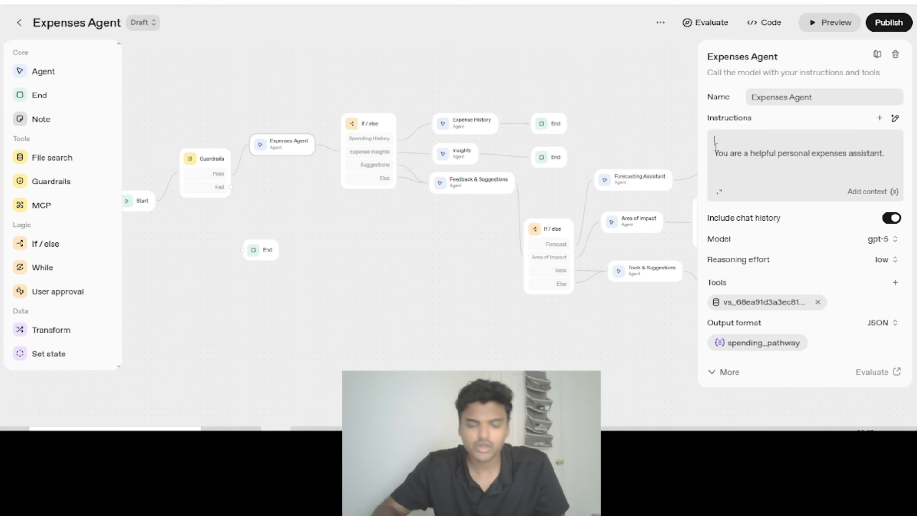
text(#Rol)
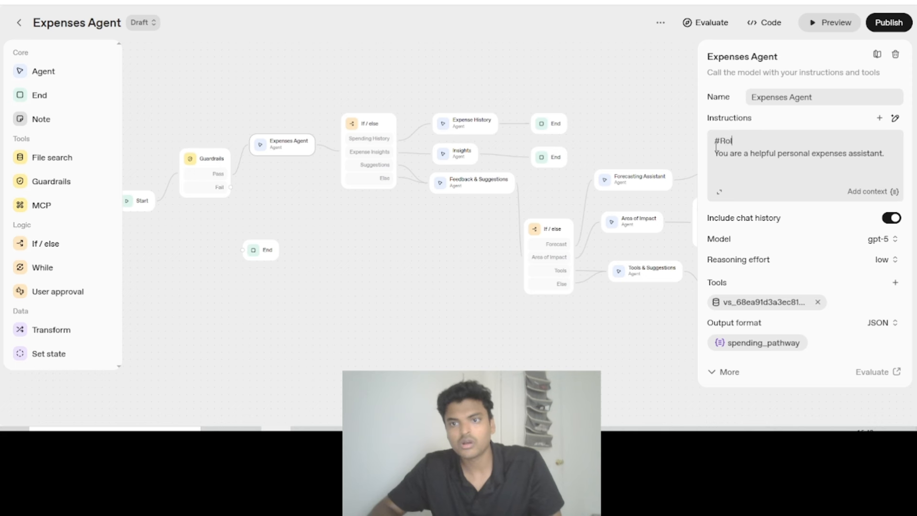
text(e)
click(813, 153)
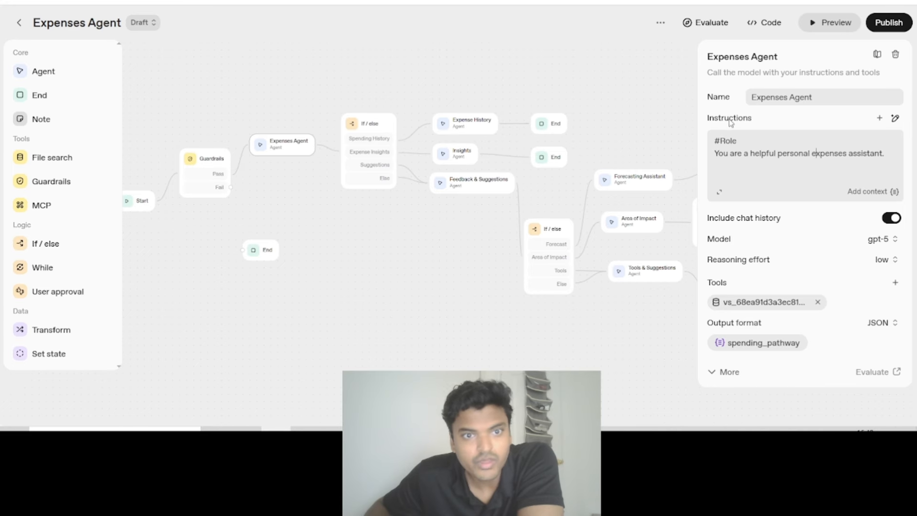
triple_click(763, 154)
click(833, 156)
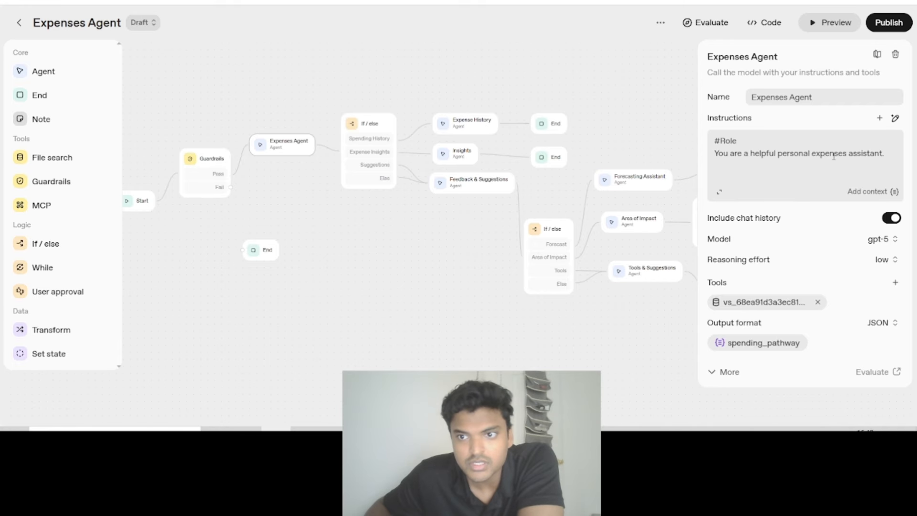
double_click(834, 156)
click(868, 161)
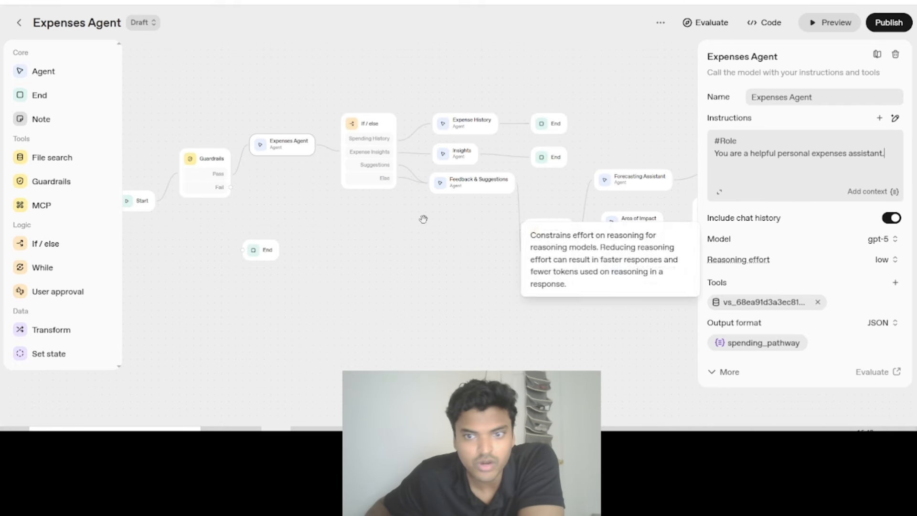
- Connect the Guardrails node's Fail output to the unconnected End node and move that End node farther right of Guardrails
scroll(334, 243, left, 3)
scroll(306, 248, down, 1)
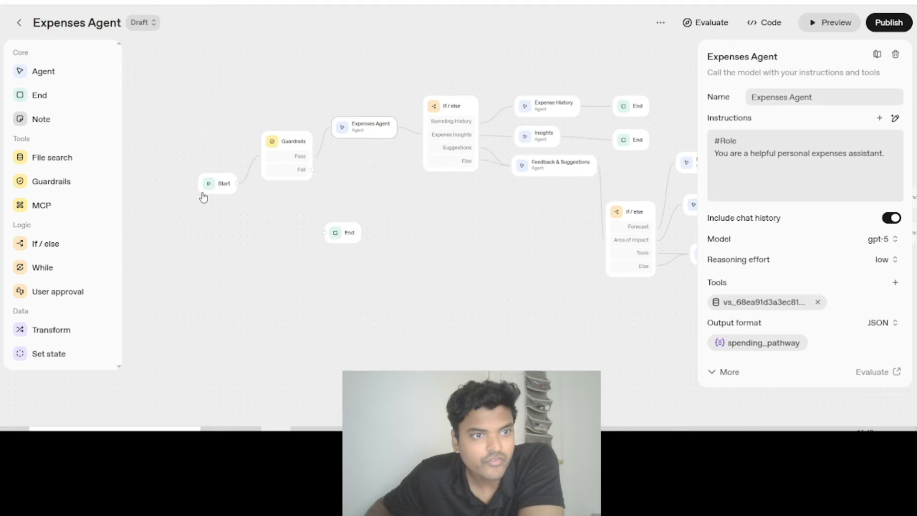
scroll(508, 243, right, 6)
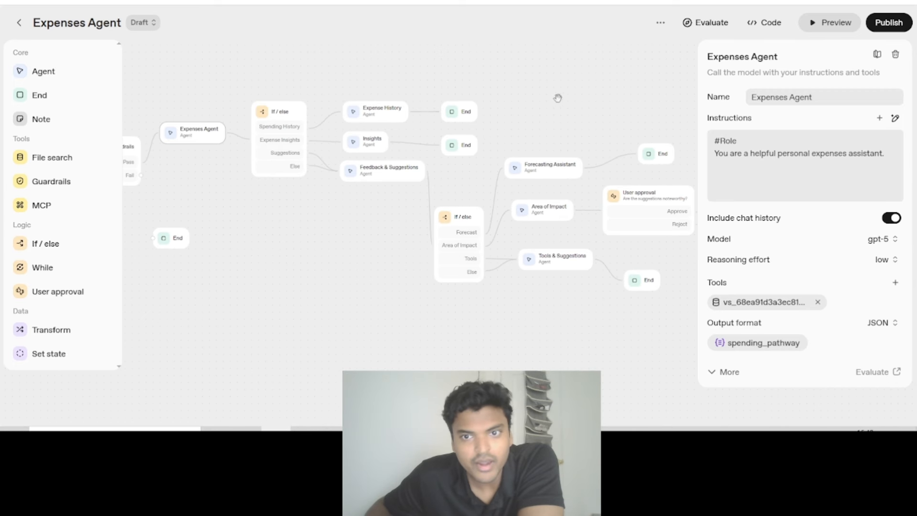
drag(558, 98, 564, 116)
drag(486, 106, 571, 97)
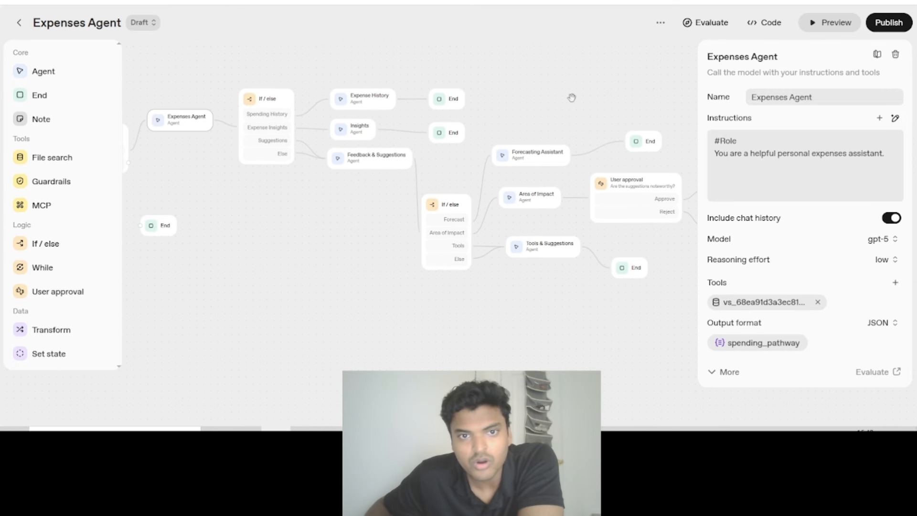
scroll(321, 250, left, 3)
click(256, 237)
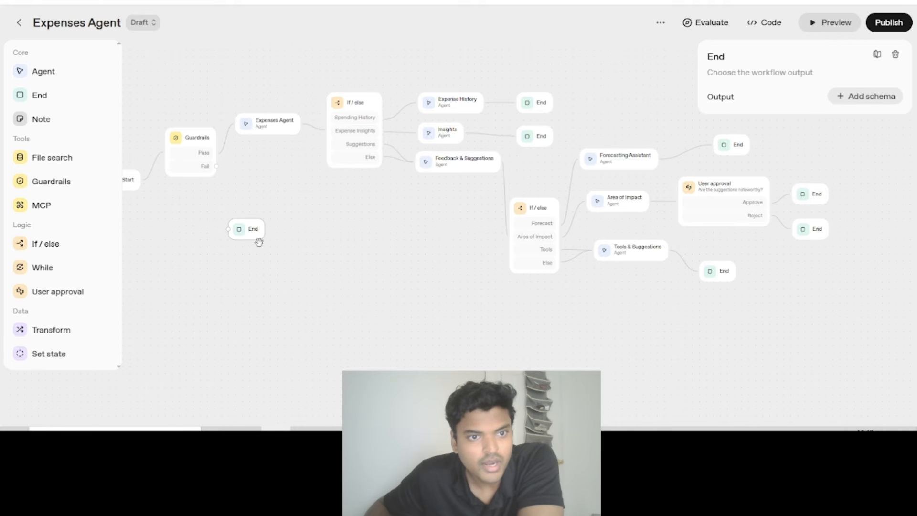
drag(216, 168, 298, 209)
drag(260, 172, 234, 183)
drag(221, 259, 289, 266)
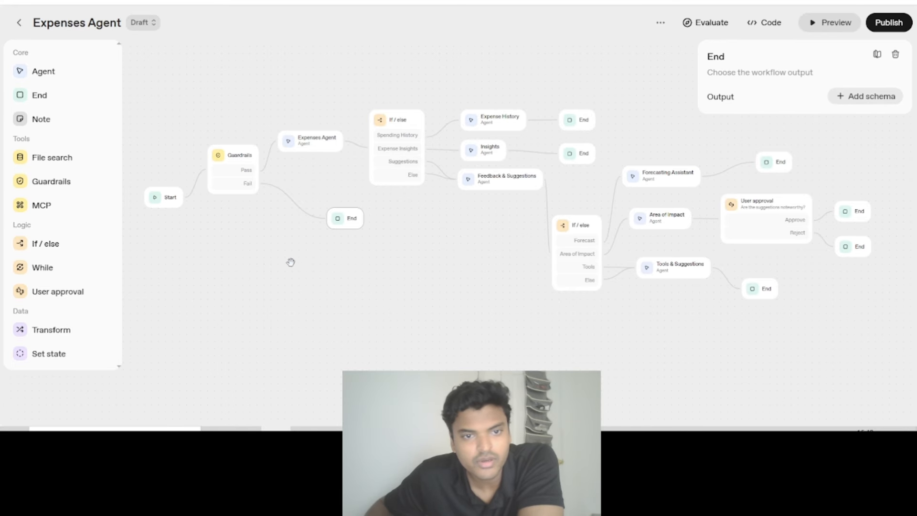
- Add a sticky note to the canvas below the Feedback & Suggestions agent
drag(404, 269, 300, 271)
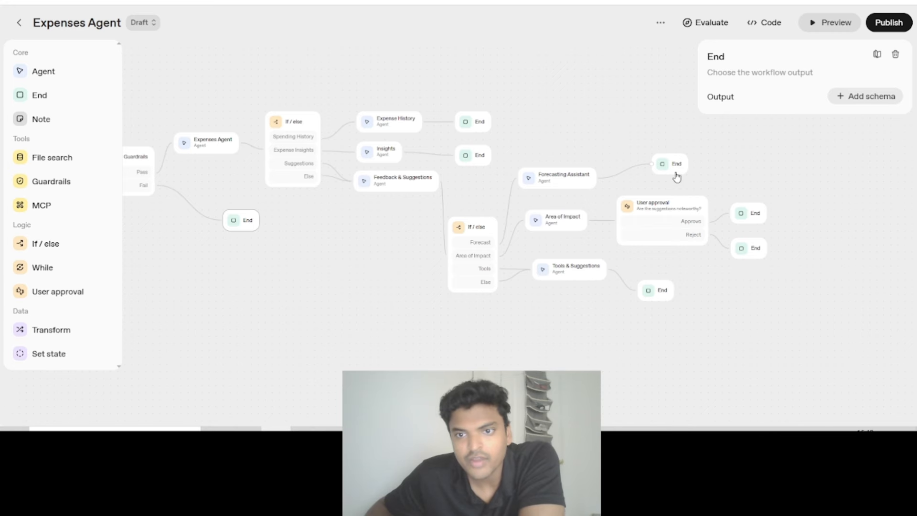
drag(608, 135, 672, 129)
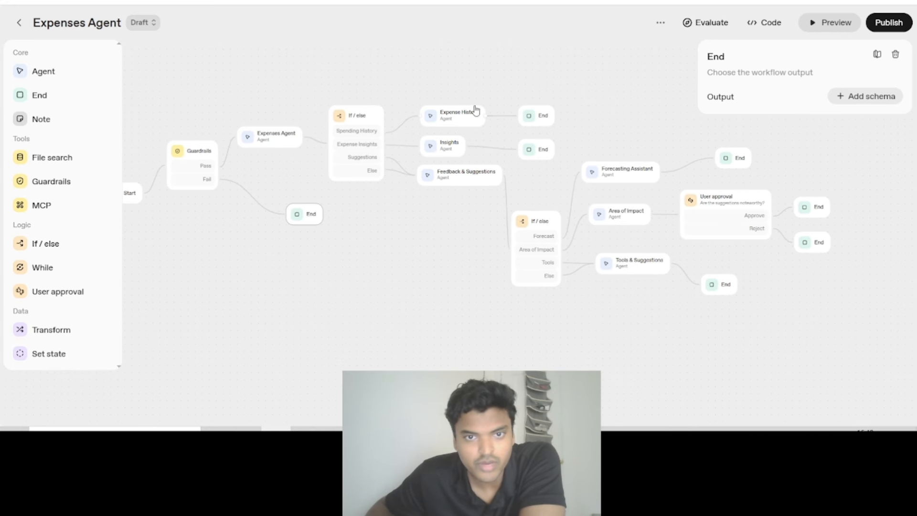
drag(400, 241, 419, 226)
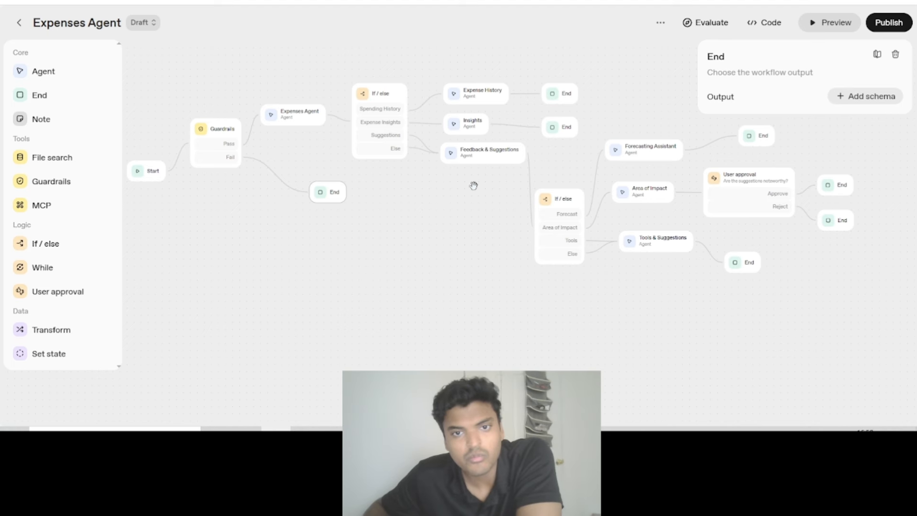
drag(334, 294, 351, 299)
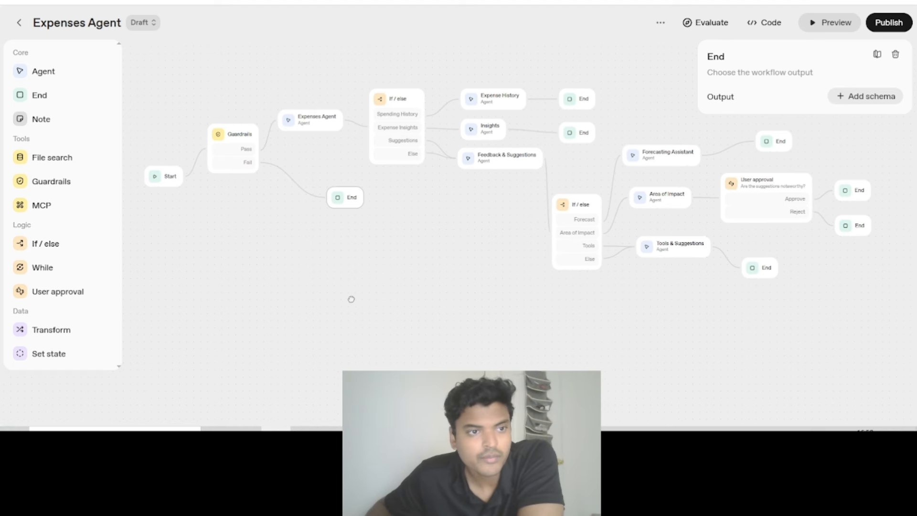
click(43, 120)
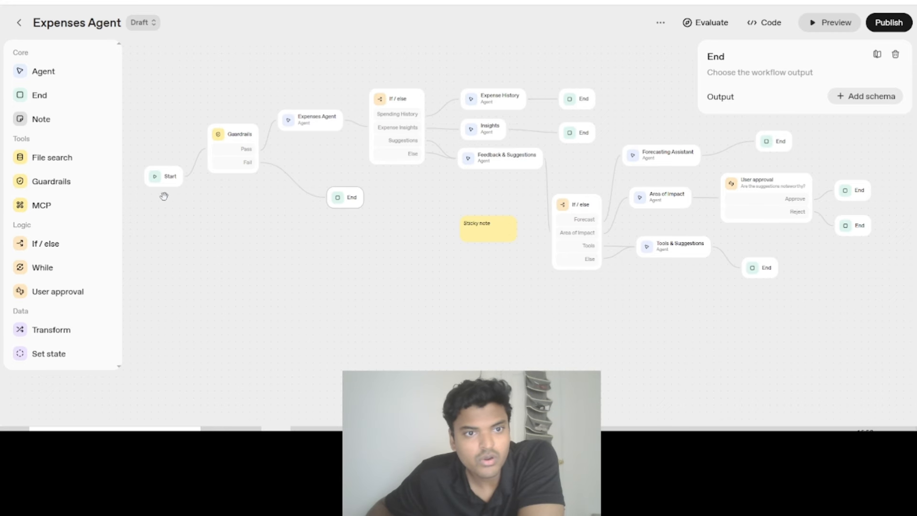
double_click(478, 232)
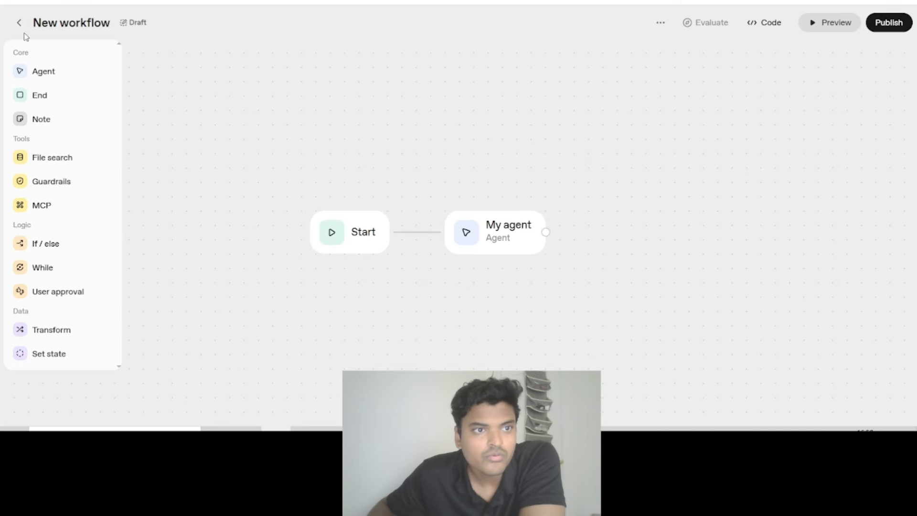
- Reopen the Expenses Agent workflow and move the sticky note beneath the Guardrails node
click(19, 23)
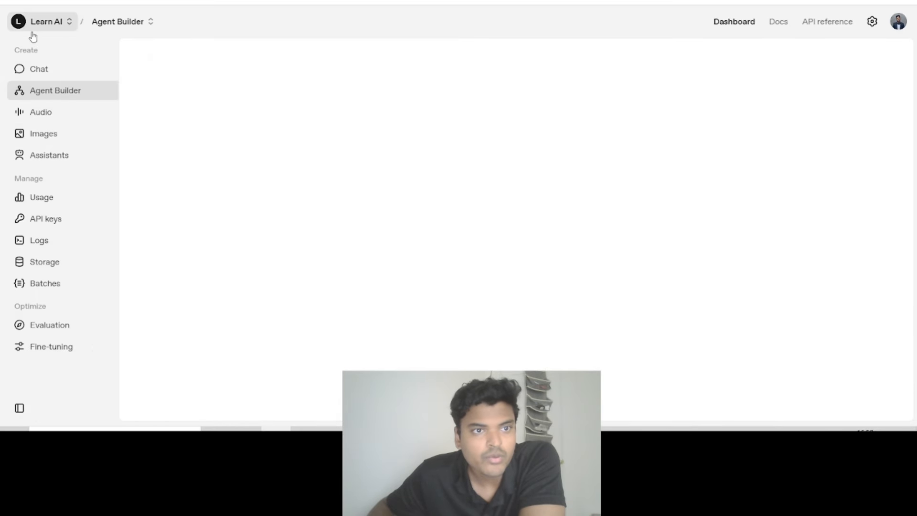
click(285, 289)
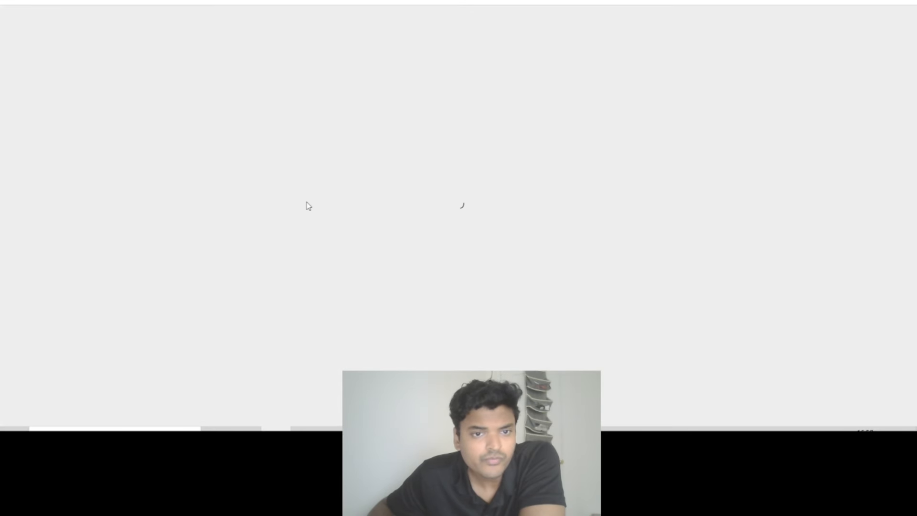
drag(336, 268, 399, 266)
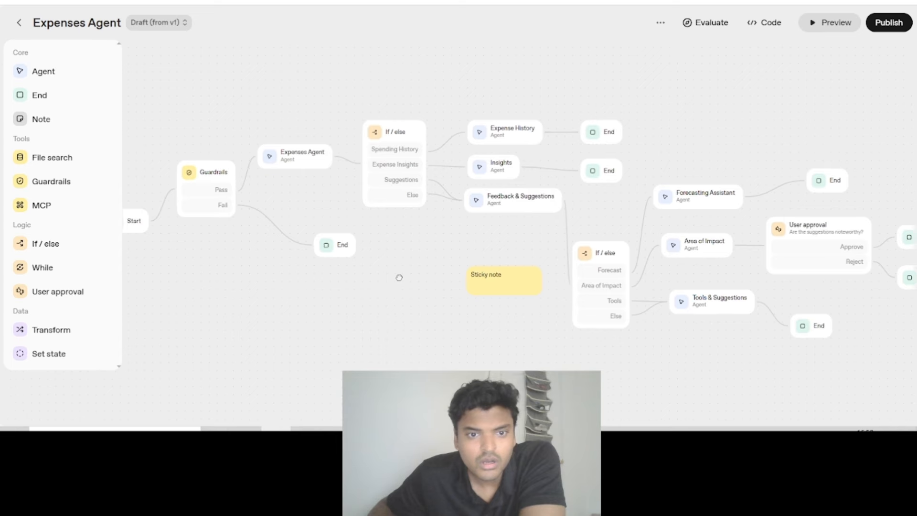
scroll(410, 287, up, 1)
drag(374, 309, 461, 319)
drag(599, 275, 249, 266)
triple_click(252, 287)
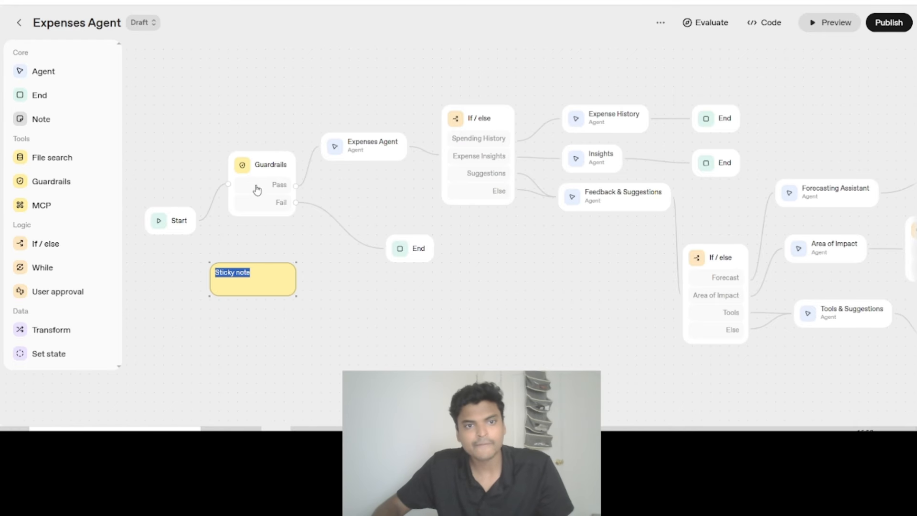
- Replace the sticky note's text with "Included Jailbreak in Guardrails" and shift the note slightly right beneath the Guardrails node
click(264, 172)
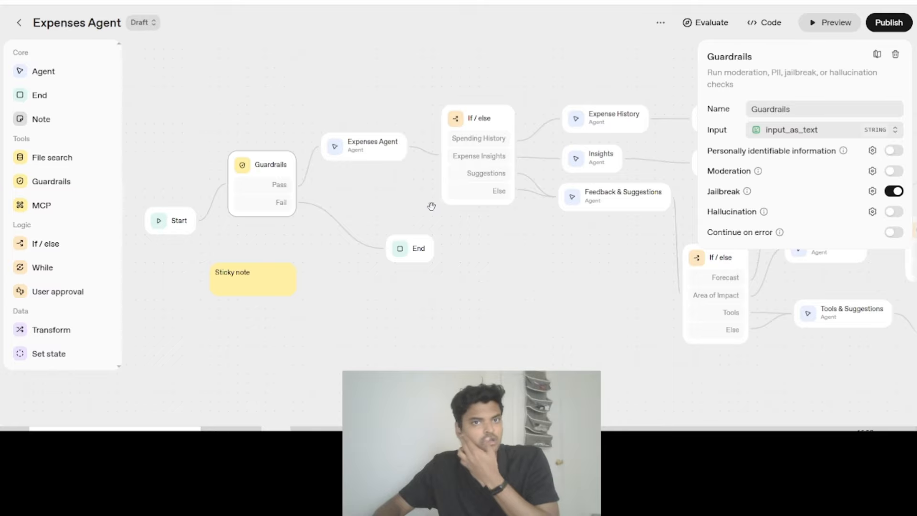
double_click(269, 275)
click(243, 171)
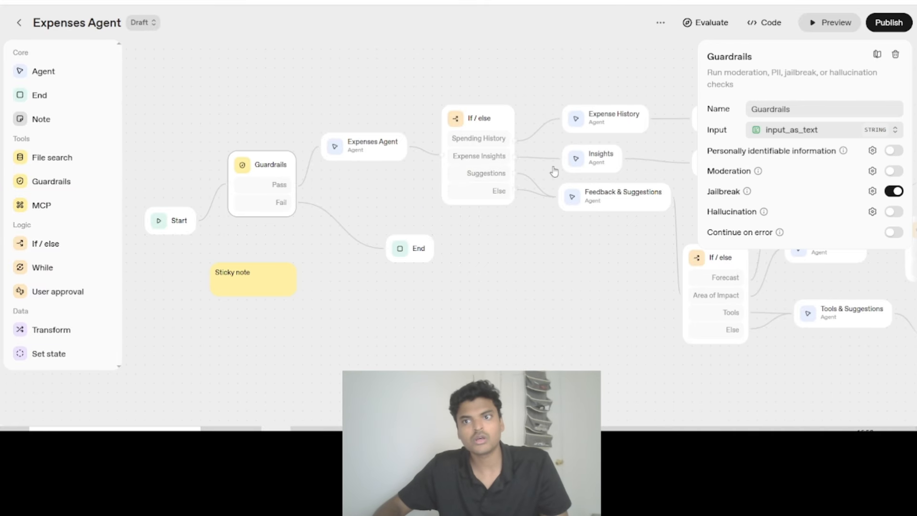
click(274, 280)
double_click(266, 276)
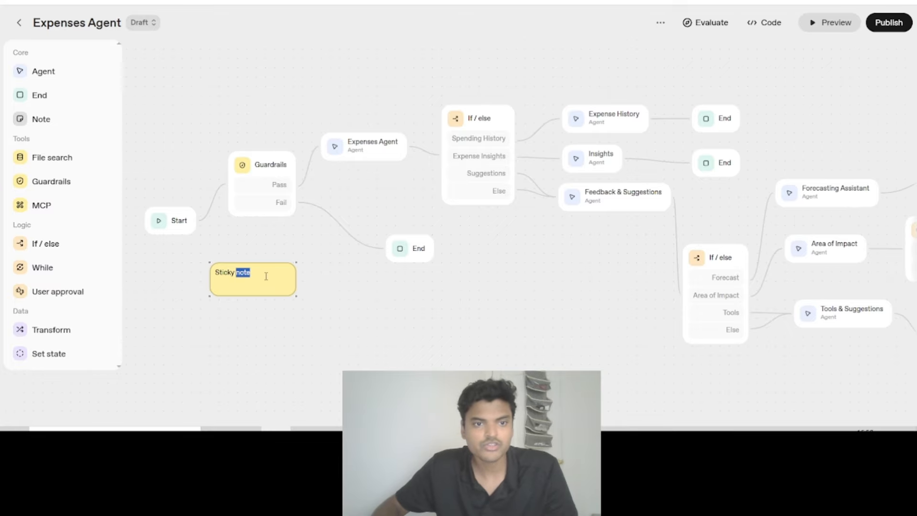
triple_click(238, 271)
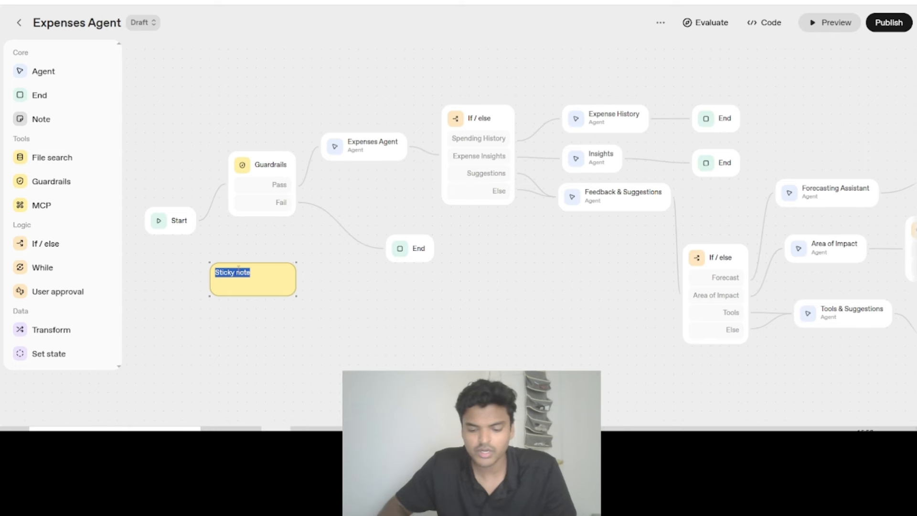
click(259, 170)
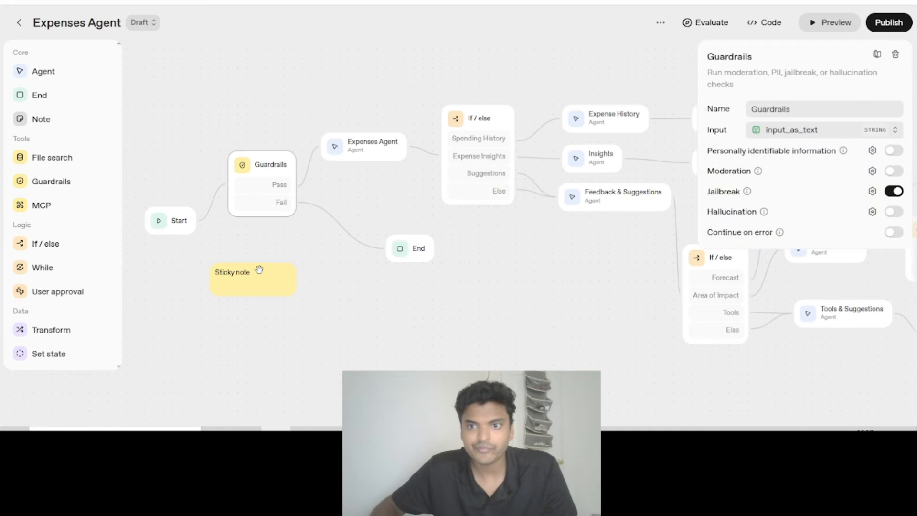
double_click(232, 278)
triple_click(238, 273)
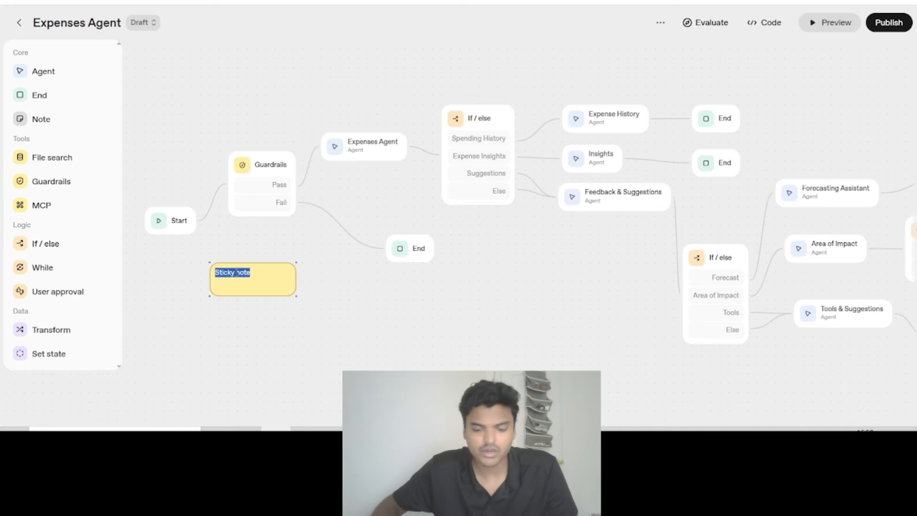
text(Included Jailbreak in)
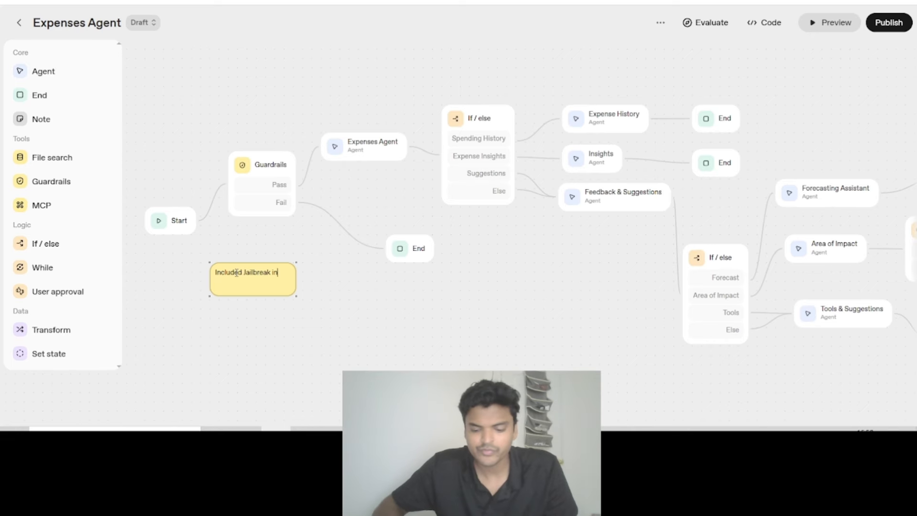
text(drails)
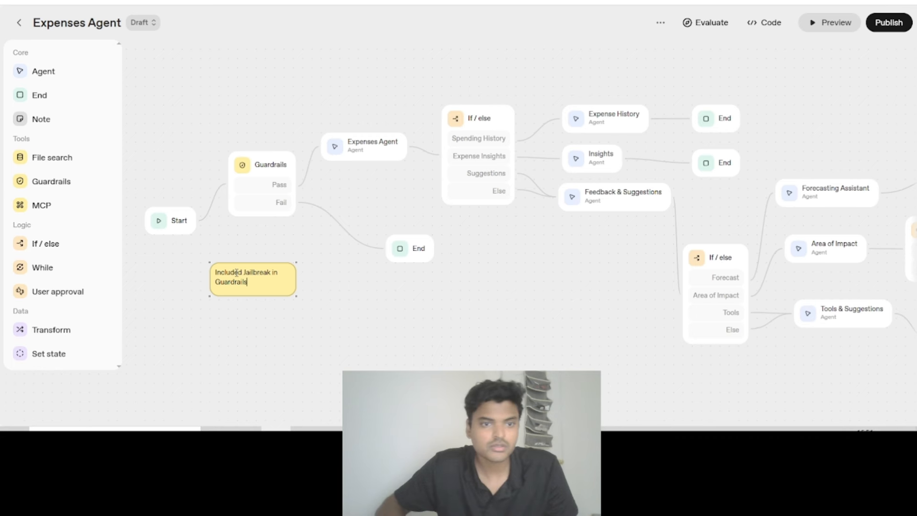
click(319, 315)
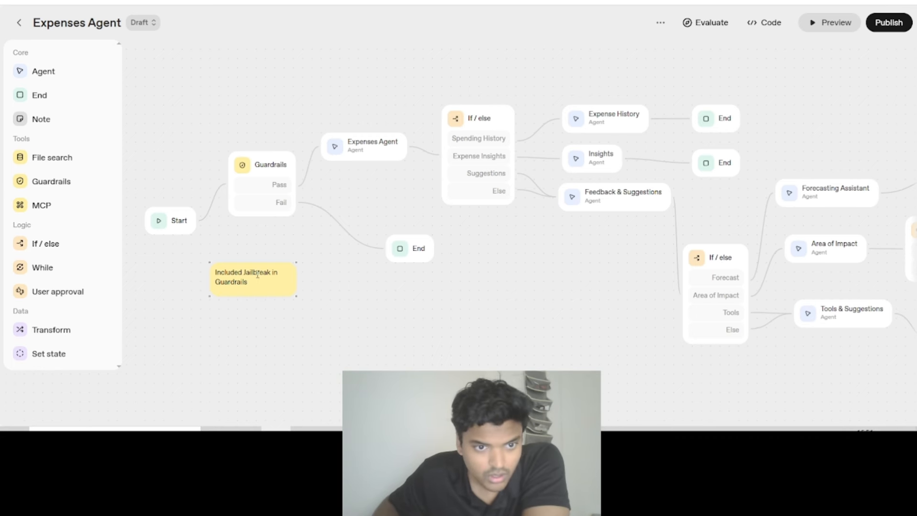
drag(258, 263, 277, 263)
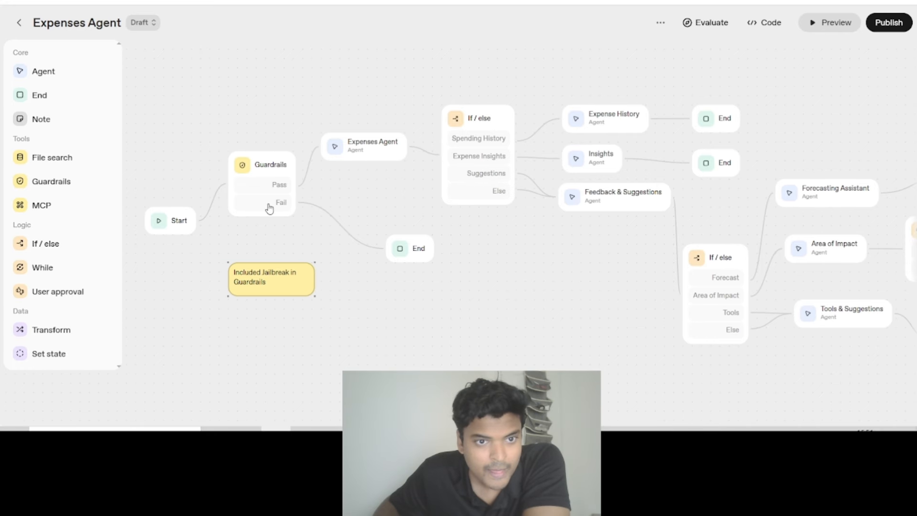
- Review the Guardrails node's check descriptions and the Hallucination guardrail settings, cancelling without adding that guardrail
click(260, 160)
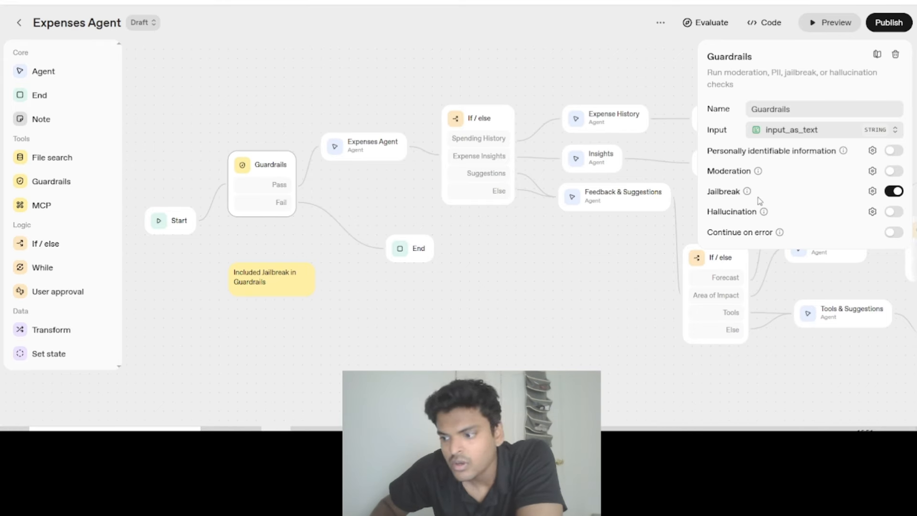
mouse_move(758, 172)
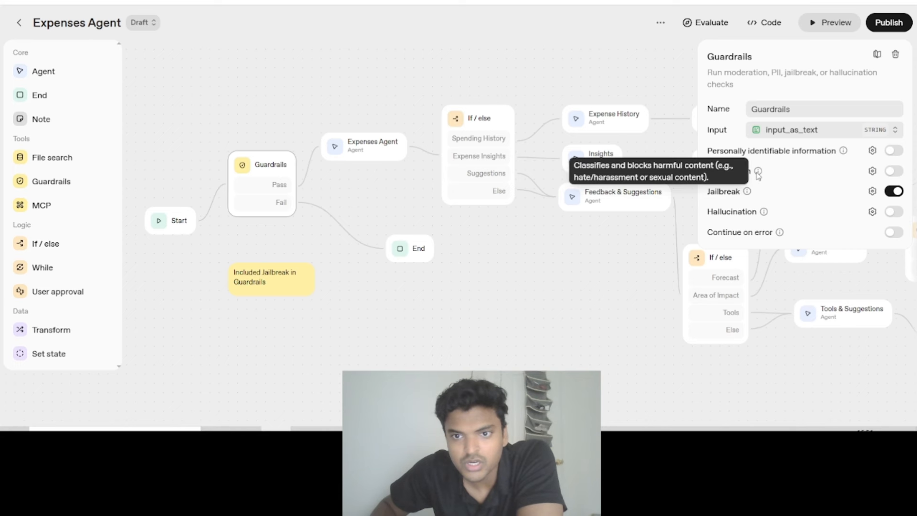
mouse_move(751, 196)
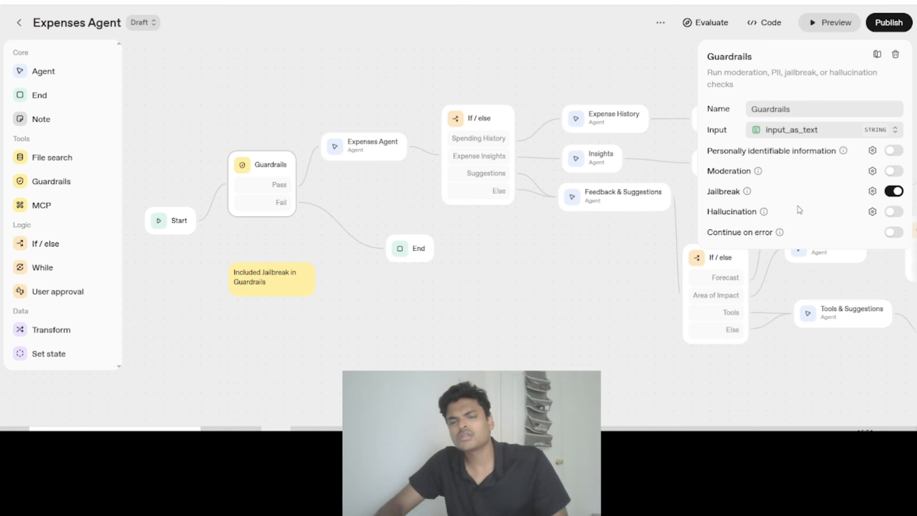
click(894, 211)
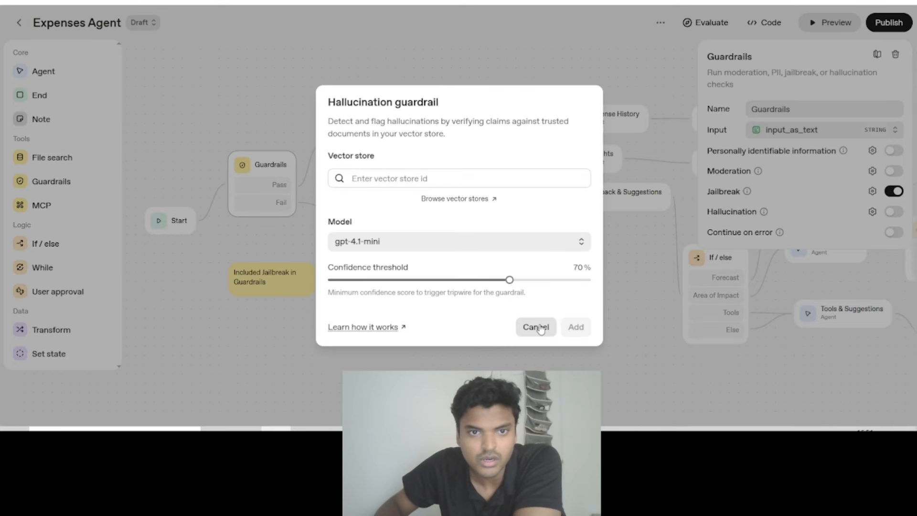
click(537, 327)
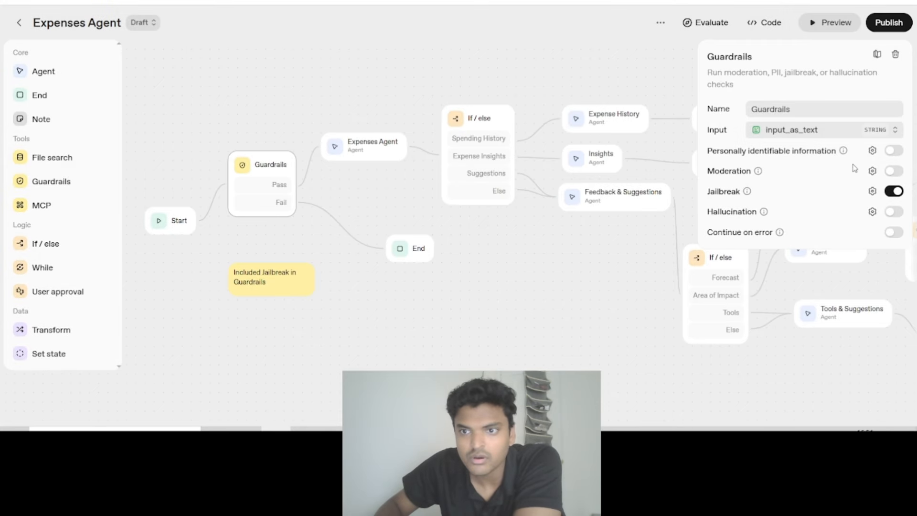
mouse_move(843, 152)
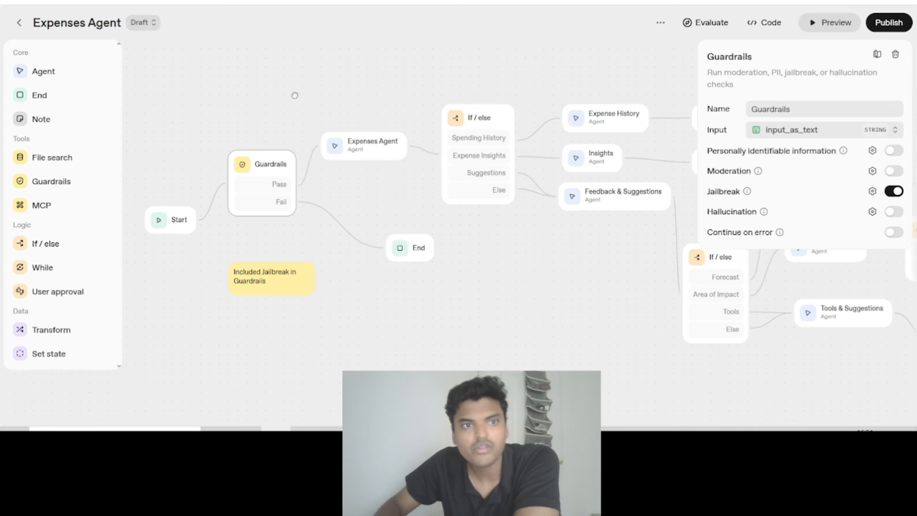
drag(295, 95, 307, 92)
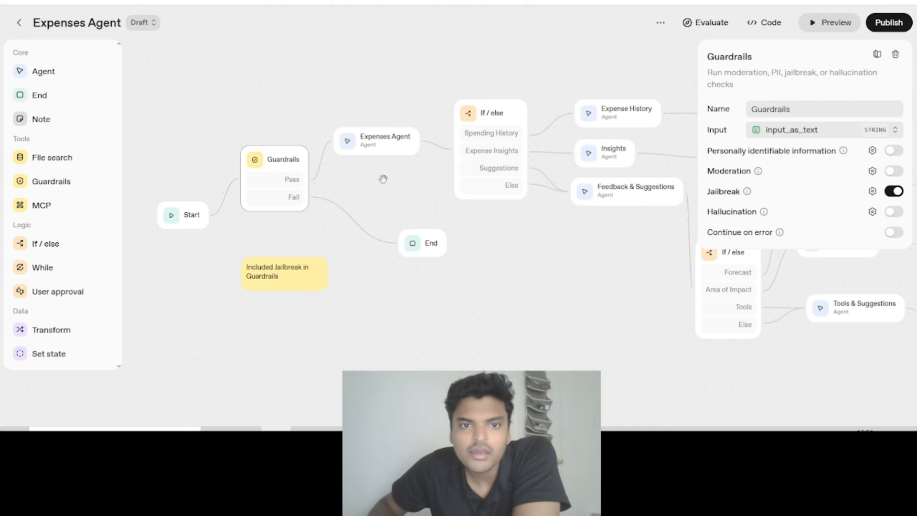
drag(373, 193, 385, 176)
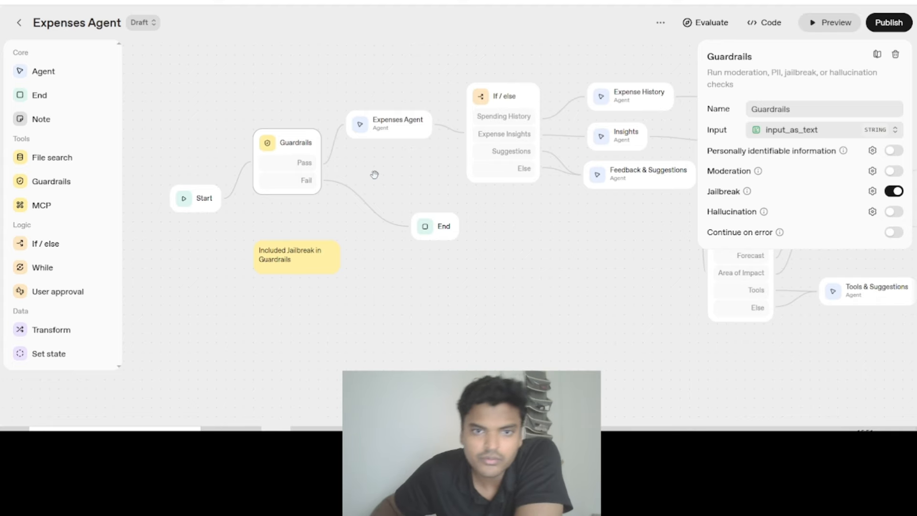
scroll(535, 259, down, 4)
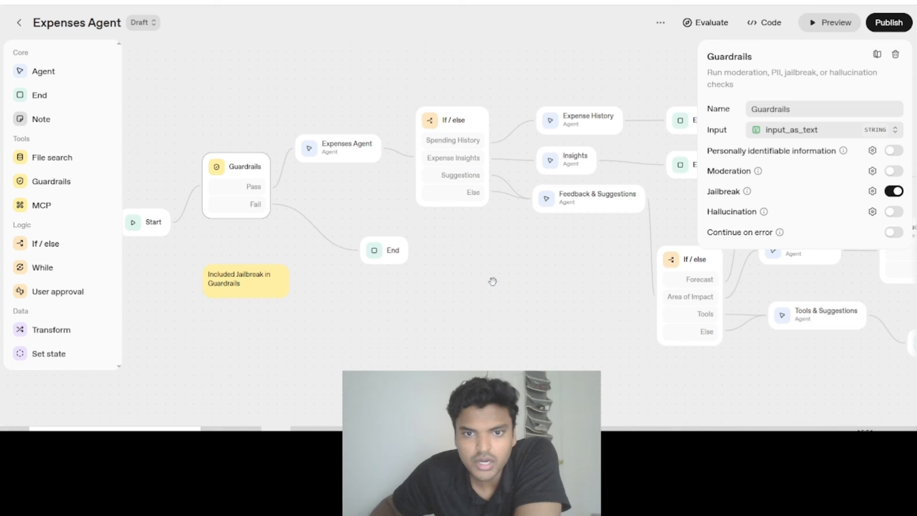
drag(498, 276, 484, 247)
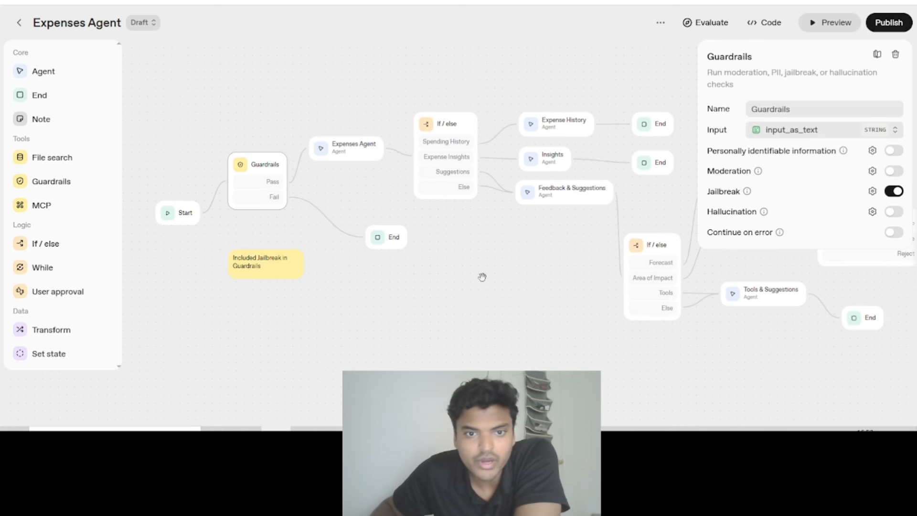
drag(482, 277, 500, 269)
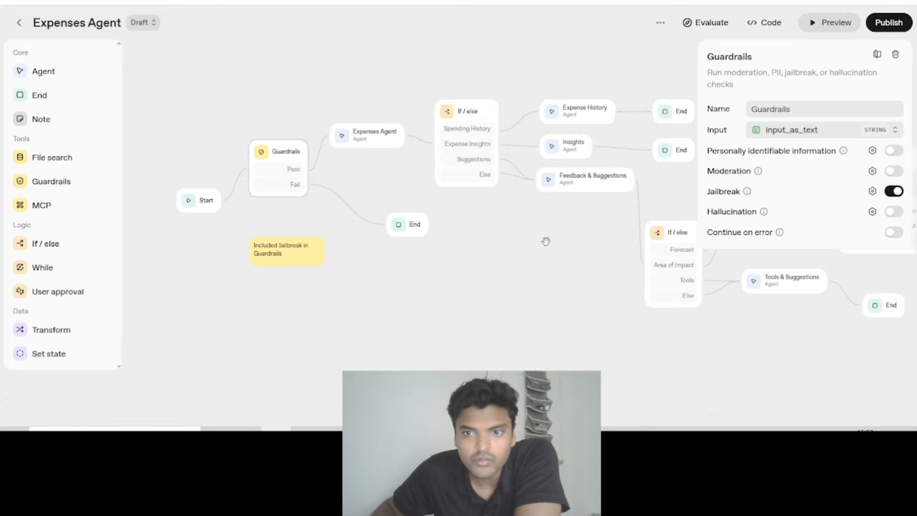
scroll(525, 256, right, 2)
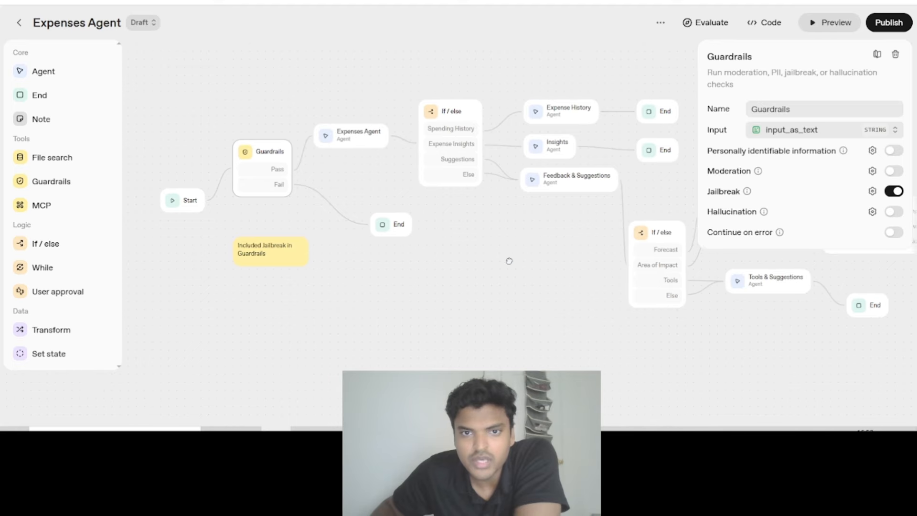
- Examine the entity options in the Guardrails node's personally identifiable information settings, including credit card number, and cancel without adding them
click(872, 150)
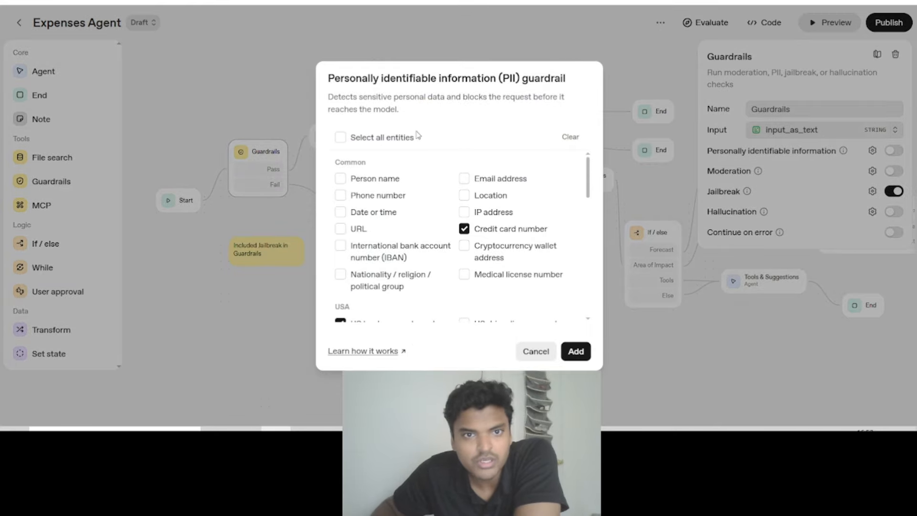
drag(330, 96, 423, 111)
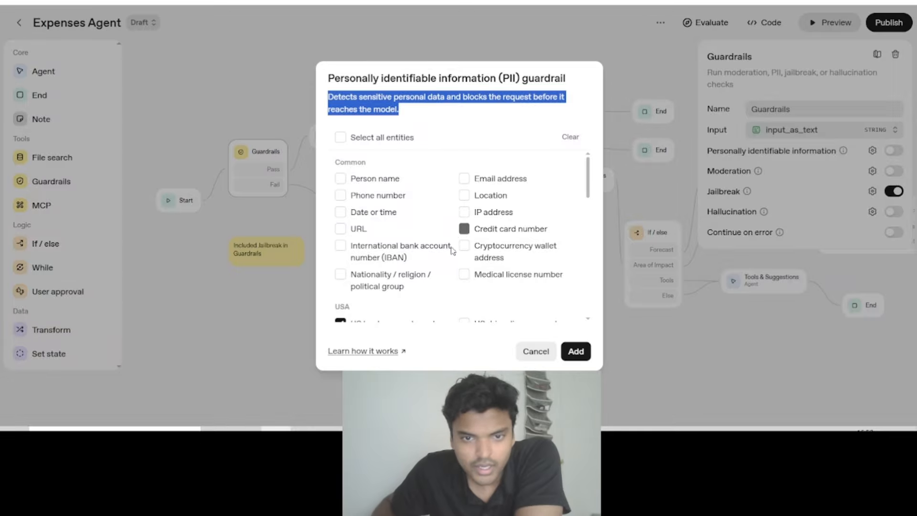
click(464, 229)
click(441, 123)
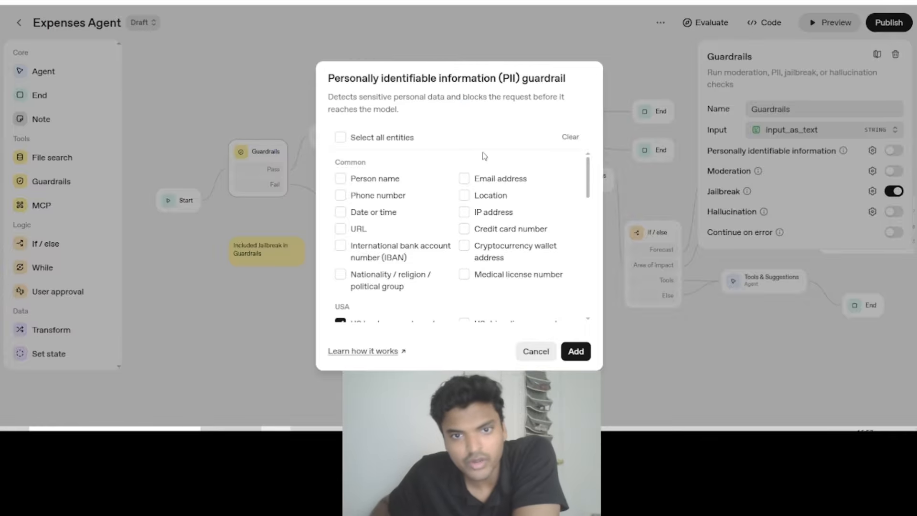
scroll(382, 222, down, 5)
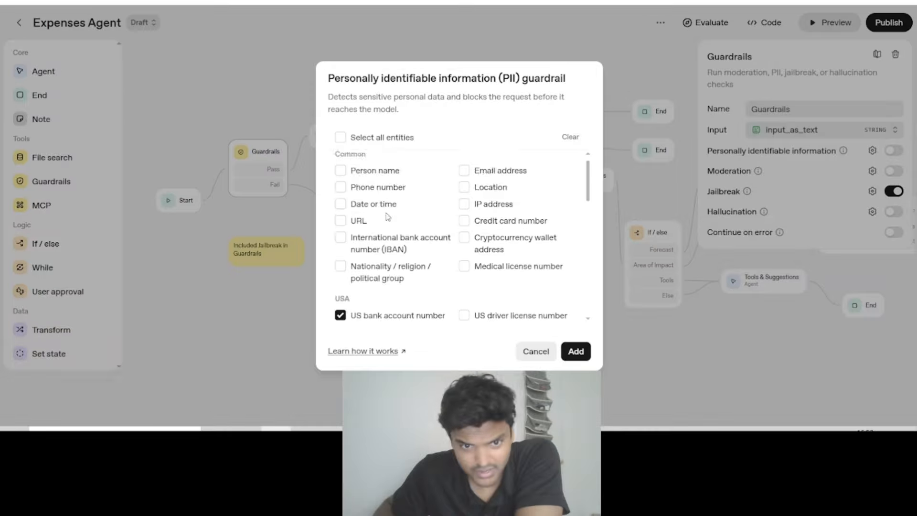
scroll(413, 225, up, 5)
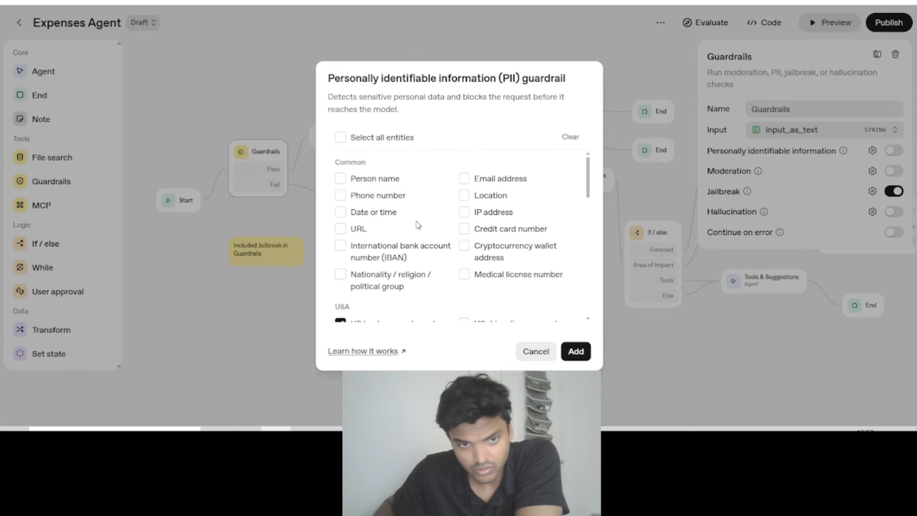
click(464, 229)
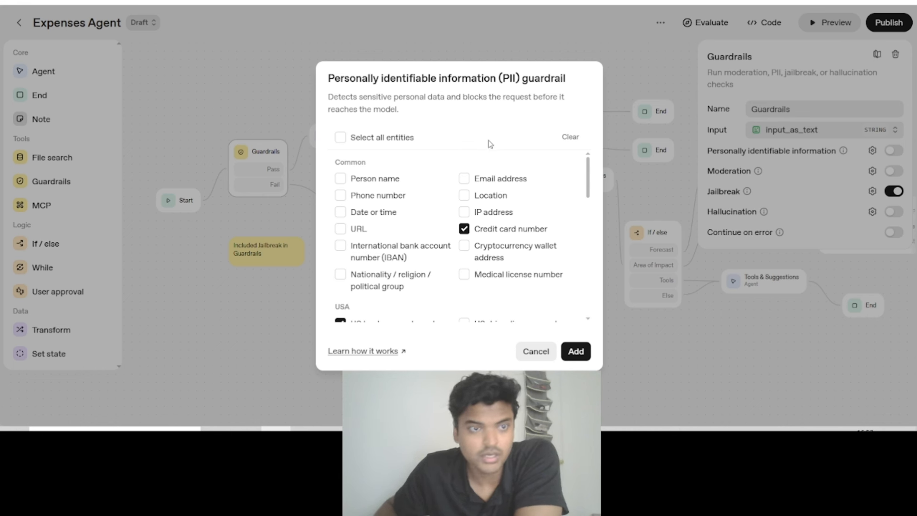
click(543, 352)
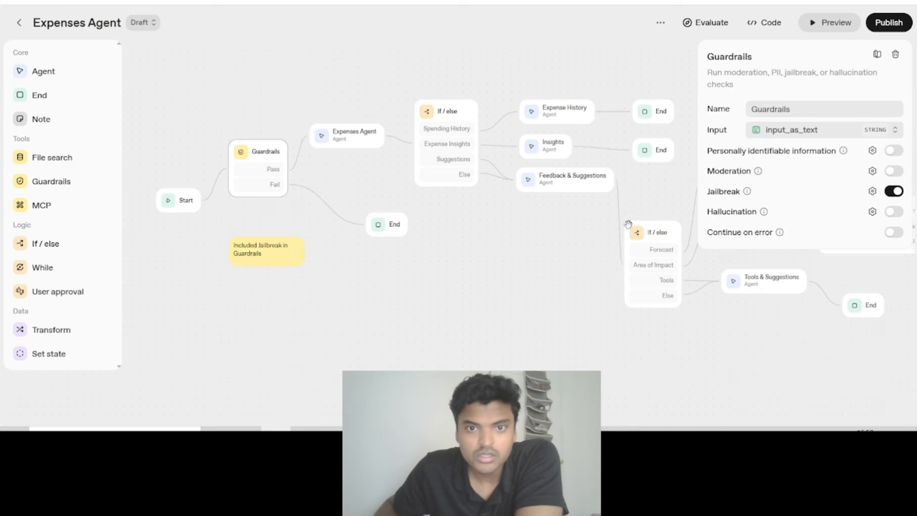
- Examine the Expenses Agent node's settings and the list of tools that can be added, without adding one
drag(360, 294, 398, 294)
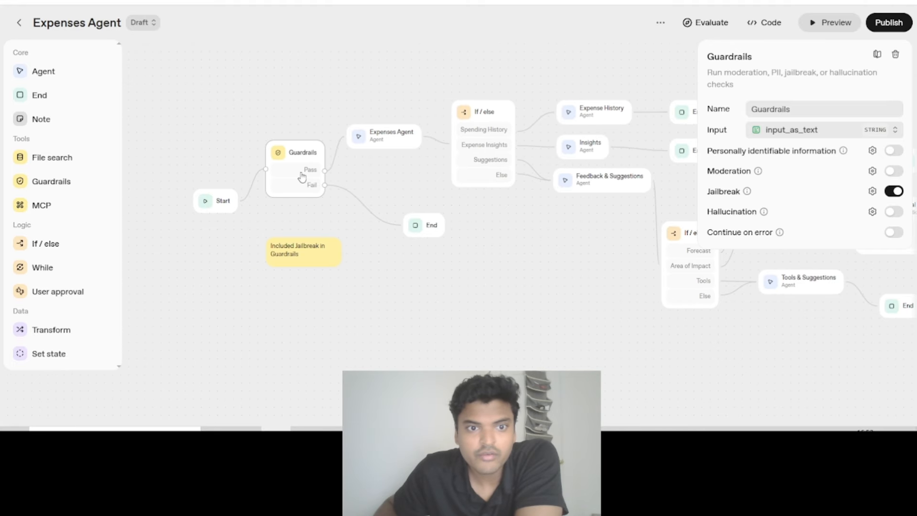
drag(400, 152, 345, 156)
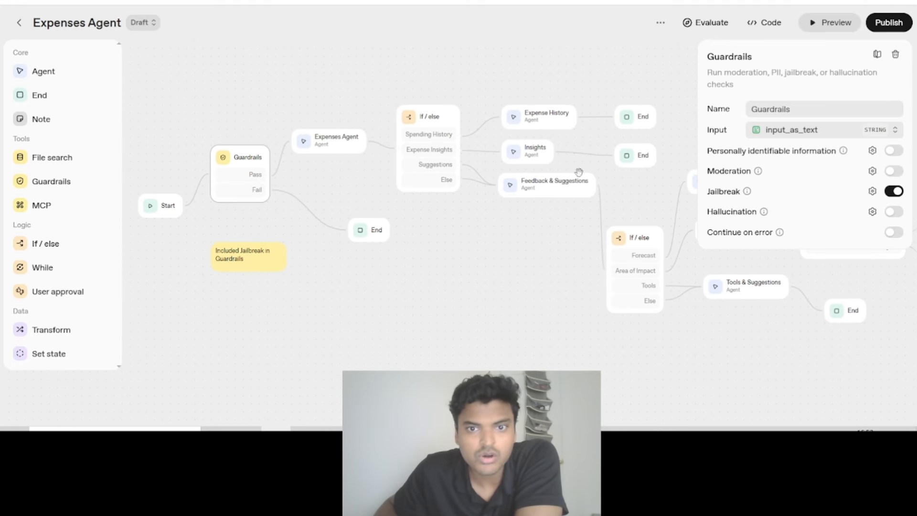
scroll(474, 245, down, 2)
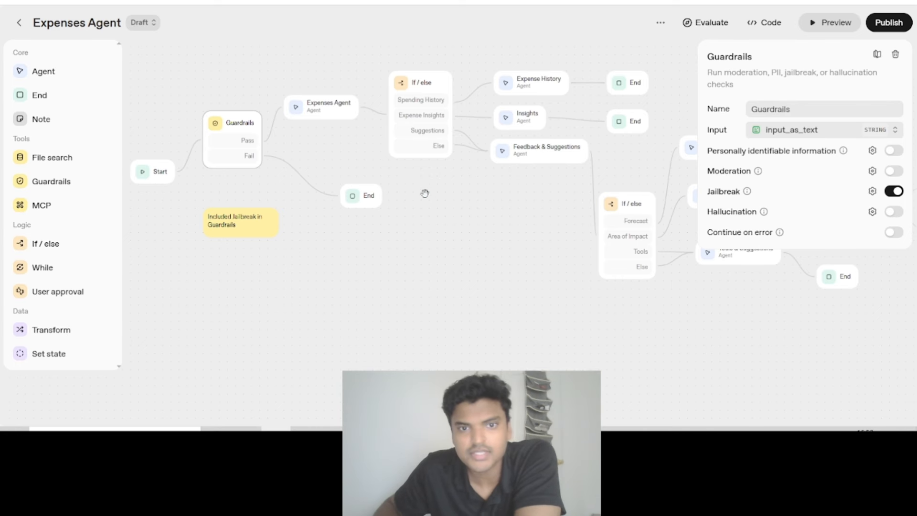
drag(436, 225, 419, 267)
click(266, 152)
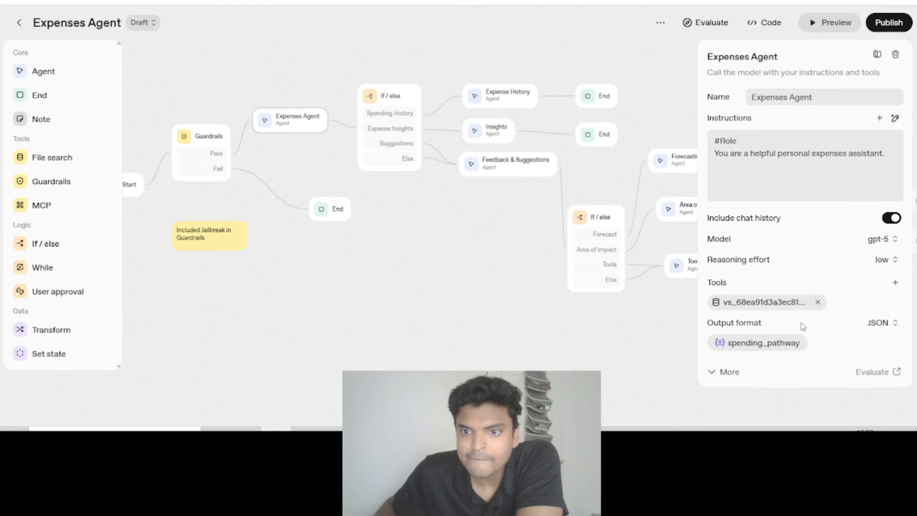
click(894, 284)
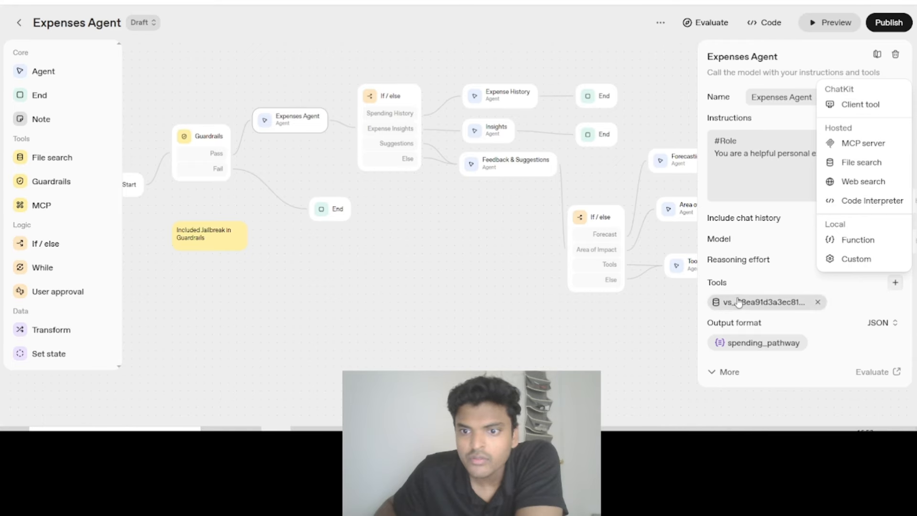
click(750, 285)
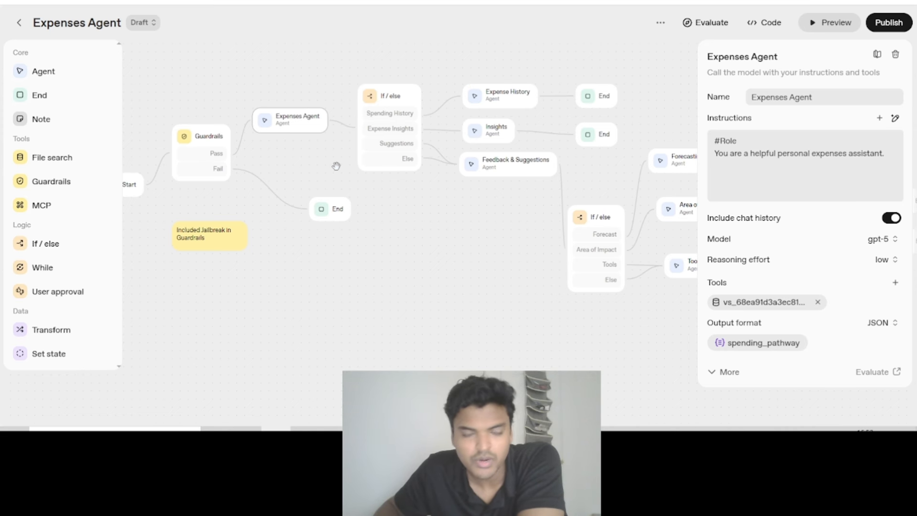
- Review the files in the vector store attached to the Expenses Agent node and close it without changes
click(774, 302)
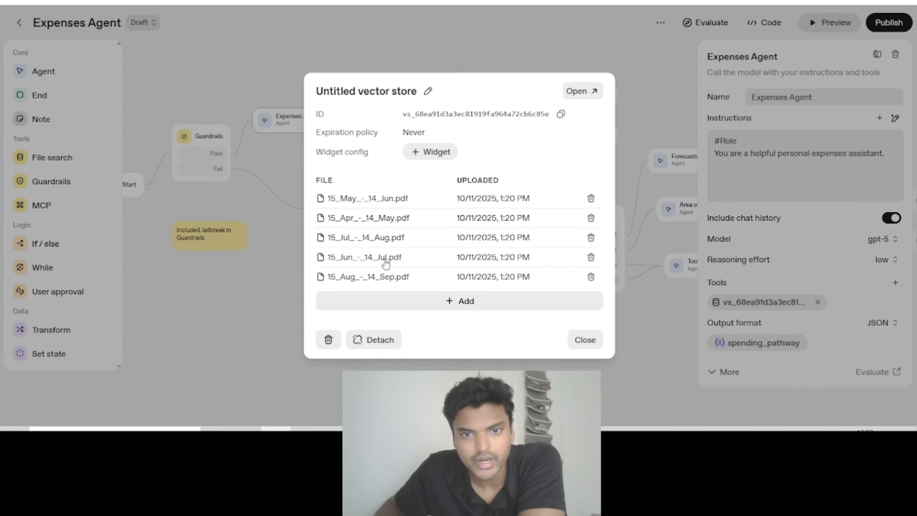
click(580, 341)
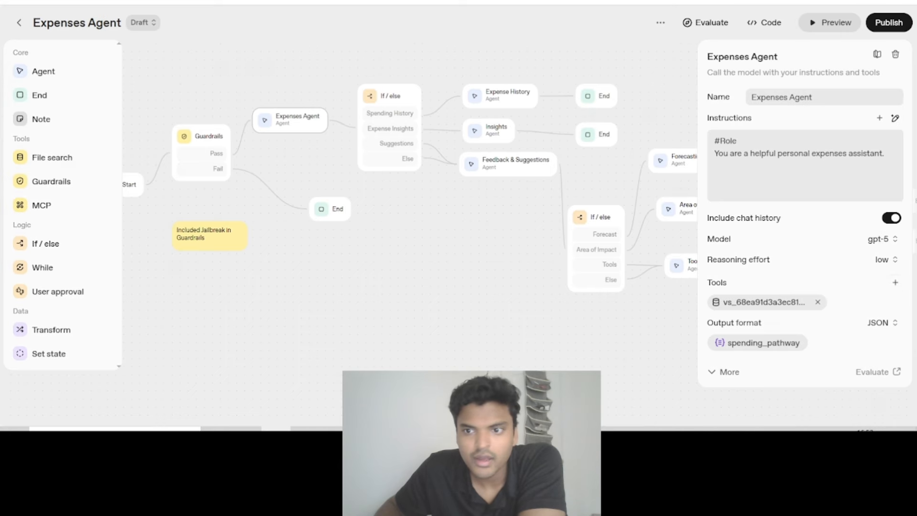
- Browse the MCP servers that can be added to the Expenses Agent, comparing the OpenAI connectors with the third-party servers
click(895, 283)
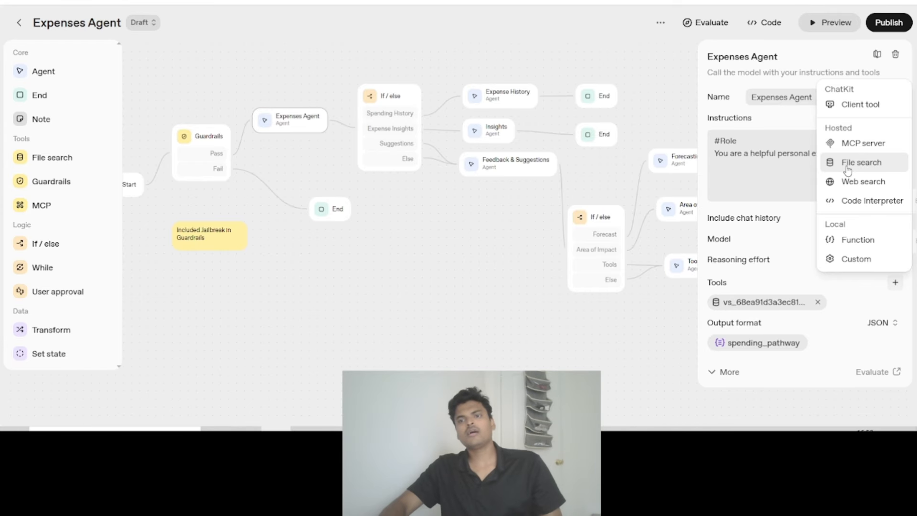
click(852, 144)
scroll(454, 182, down, 3)
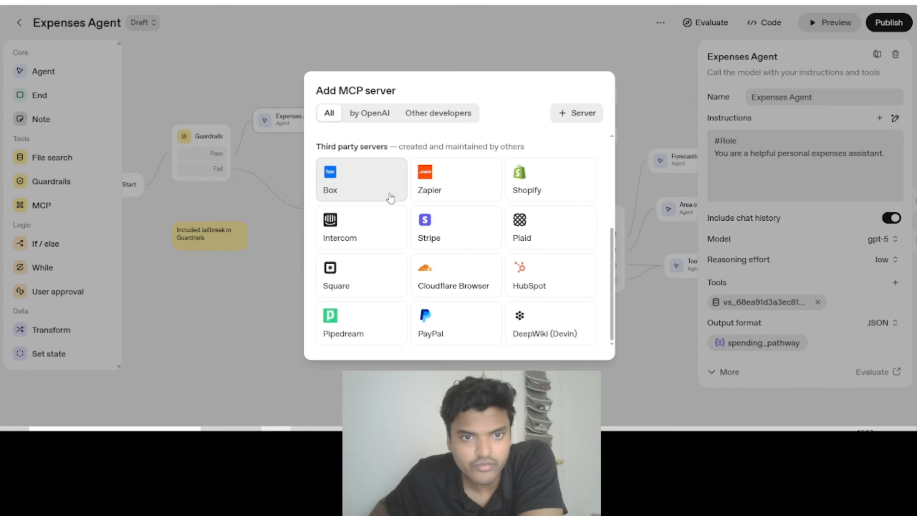
scroll(393, 199, up, 2)
scroll(393, 200, up, 1)
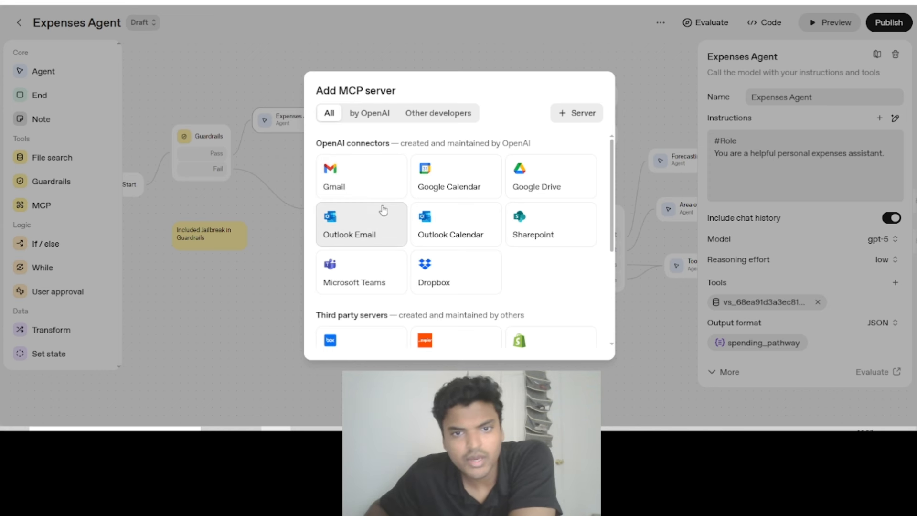
scroll(384, 212, down, 2)
scroll(394, 230, down, 3)
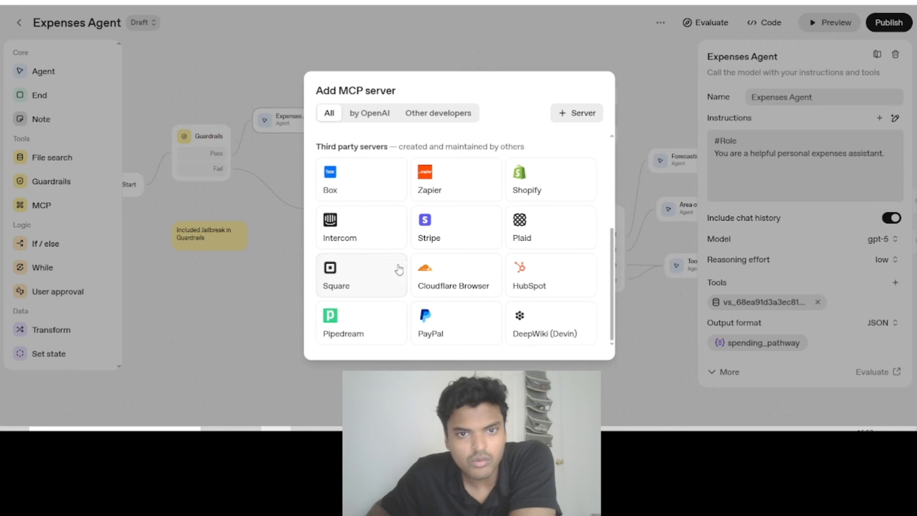
click(423, 116)
click(382, 129)
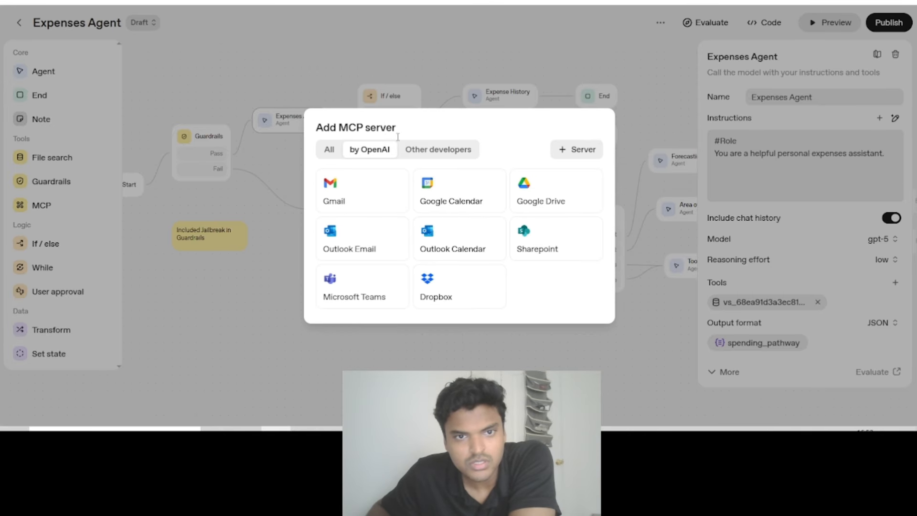
click(433, 126)
click(339, 127)
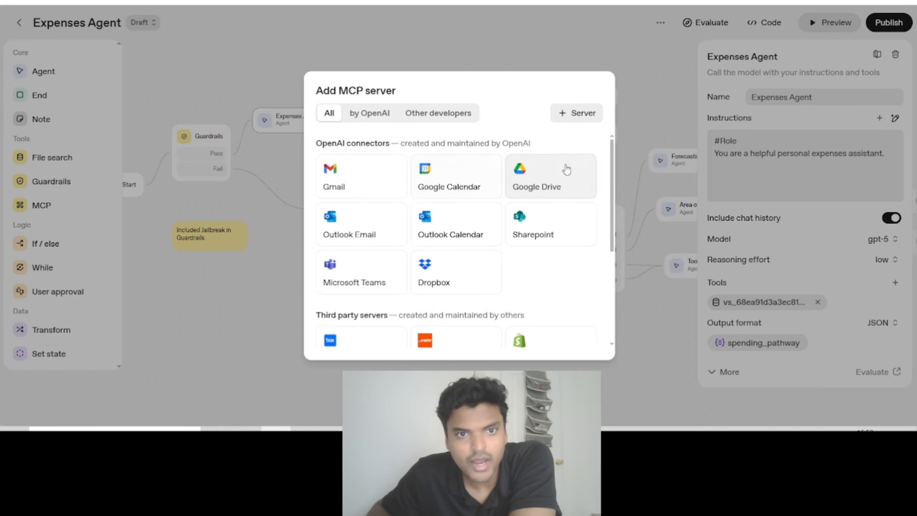
- Review the connection fields for a custom MCP server and the remaining tool types, leaving without adding a tool
click(578, 114)
scroll(487, 230, down, 1)
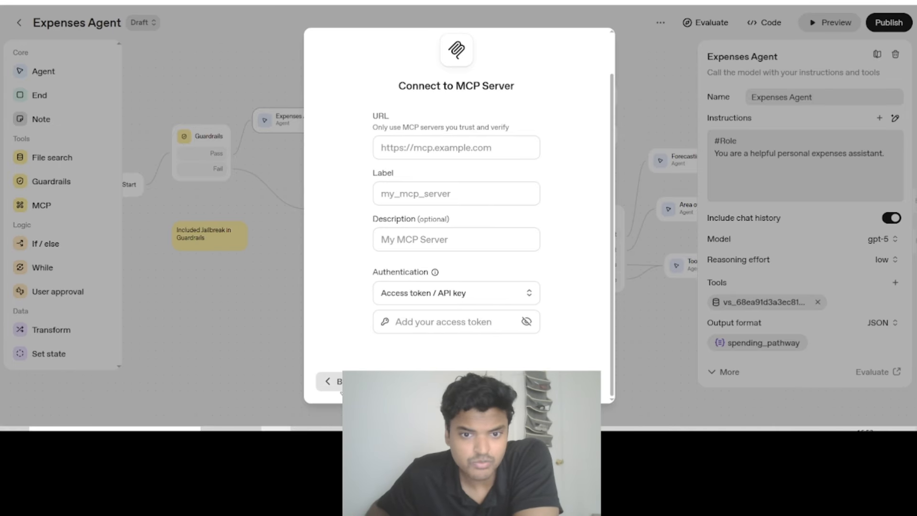
click(340, 388)
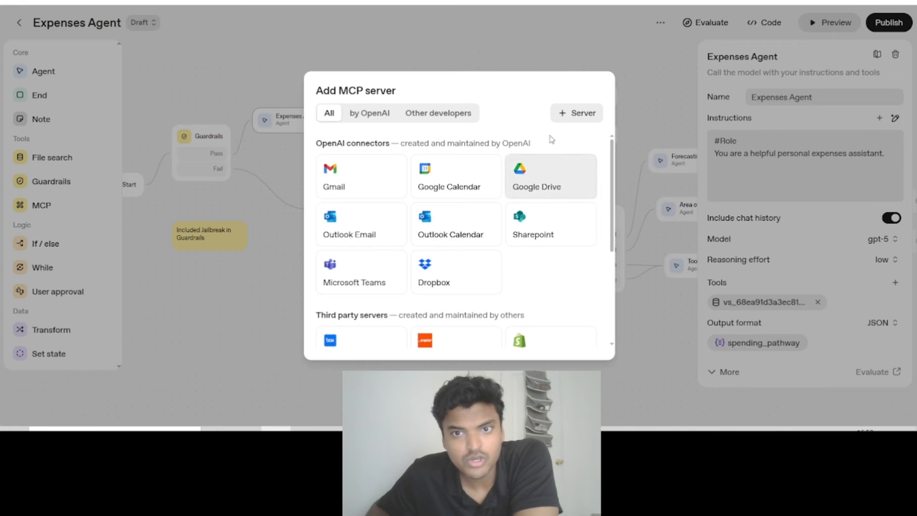
click(658, 91)
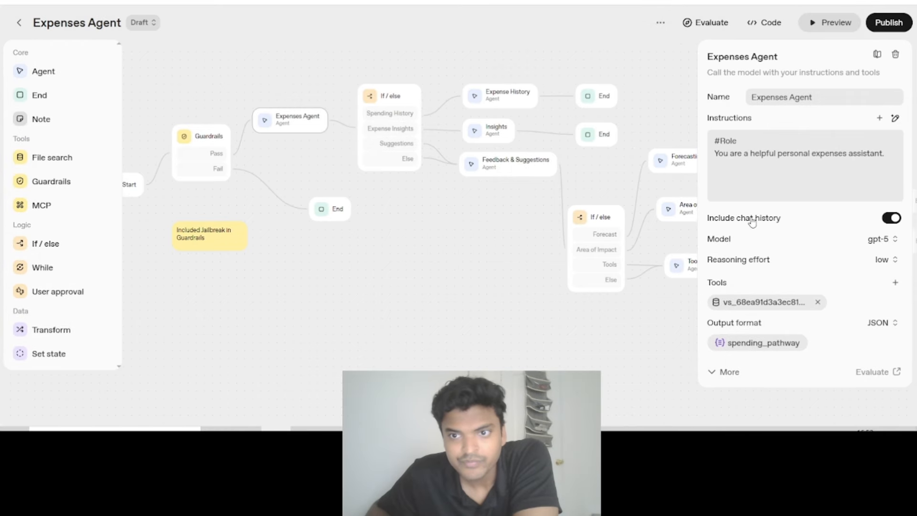
click(895, 283)
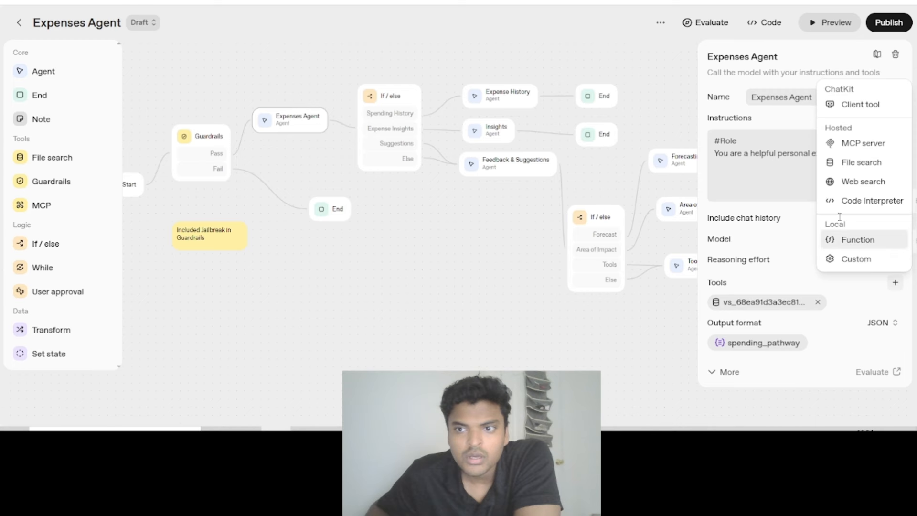
click(798, 383)
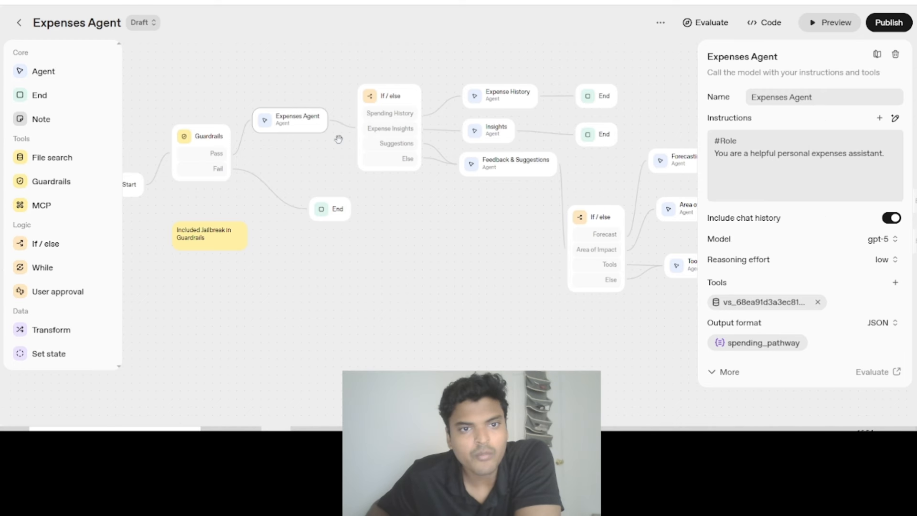
- Examine the Expenses Agent's output format options and its spending_pathway structured output schema, cancelling without changes
mouse_move(440, 276)
mouse_down()
mouse_move(405, 252)
mouse_move(445, 259)
mouse_up()
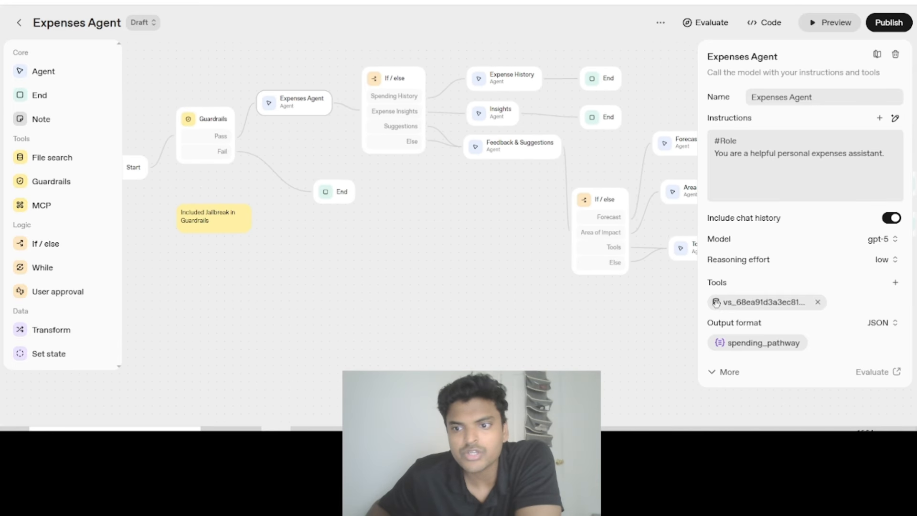
click(883, 324)
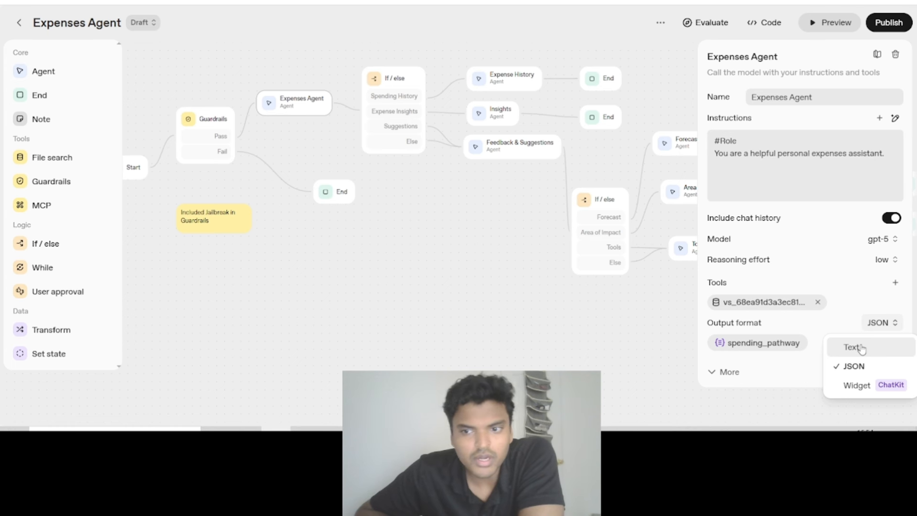
click(773, 345)
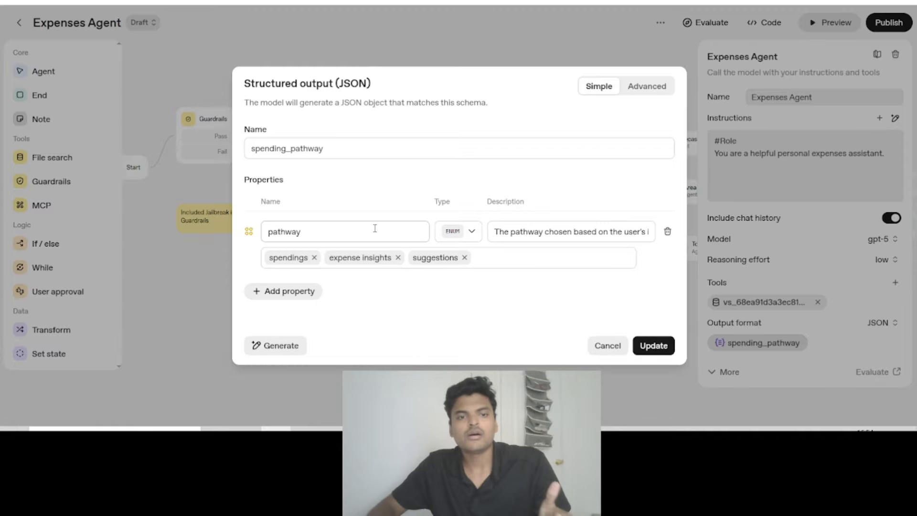
click(351, 231)
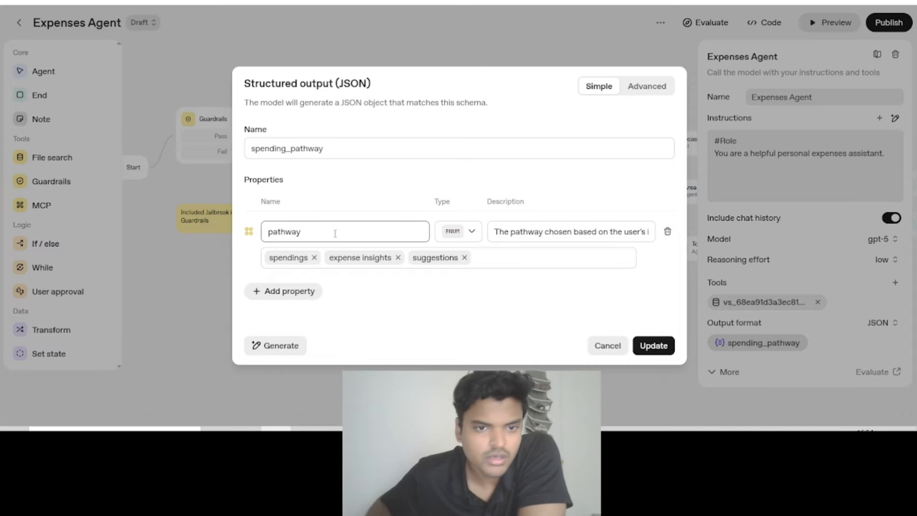
click(385, 291)
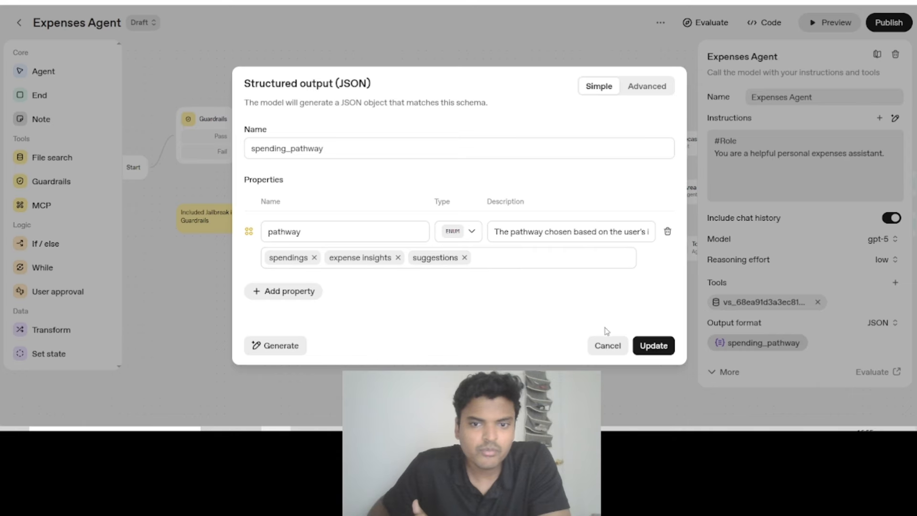
click(603, 346)
- Examine the pathway conditions in the If / else node that follows the Expenses Agent
scroll(340, 177, up, 2)
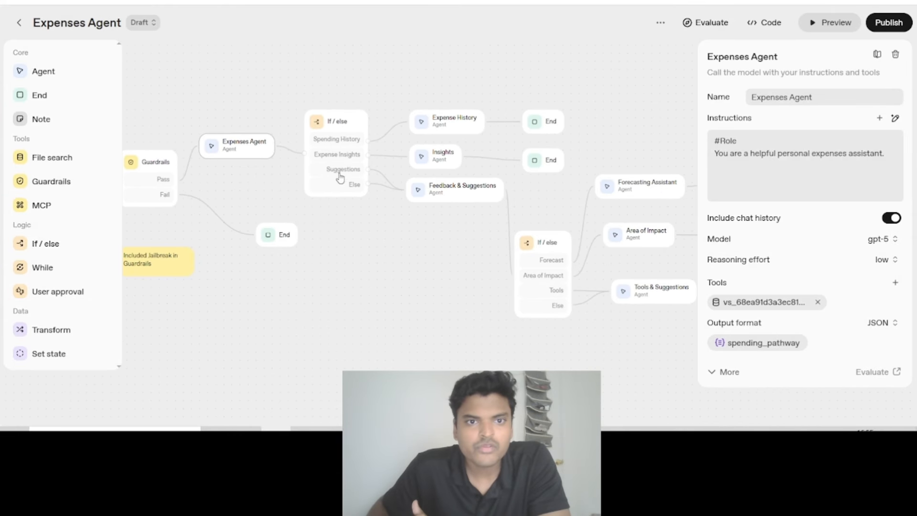
click(330, 125)
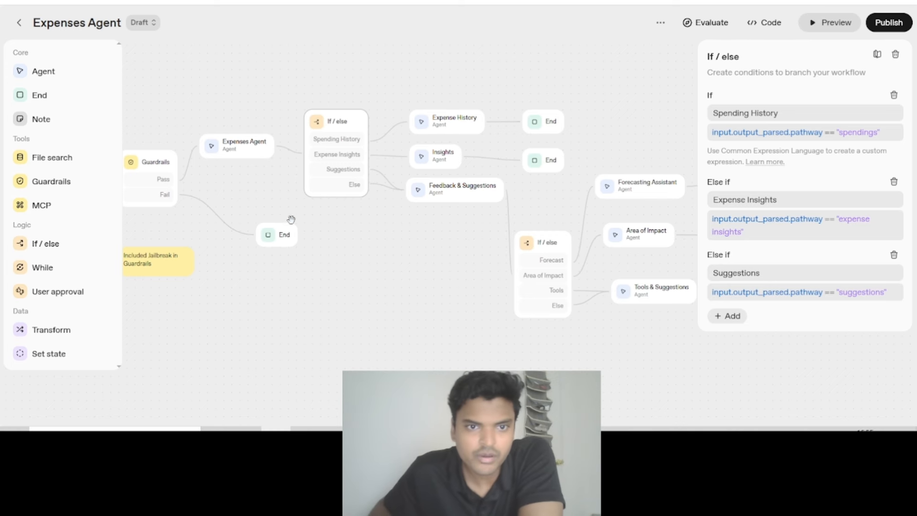
click(252, 155)
click(328, 125)
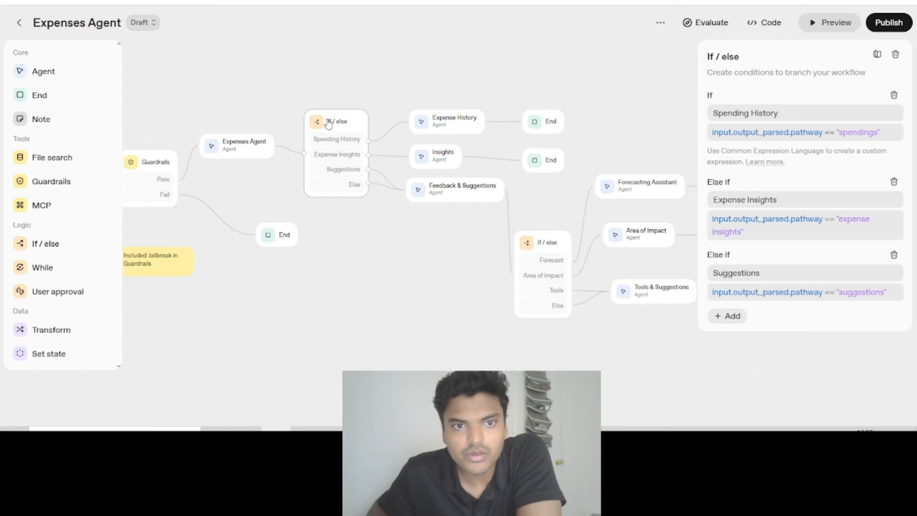
click(887, 135)
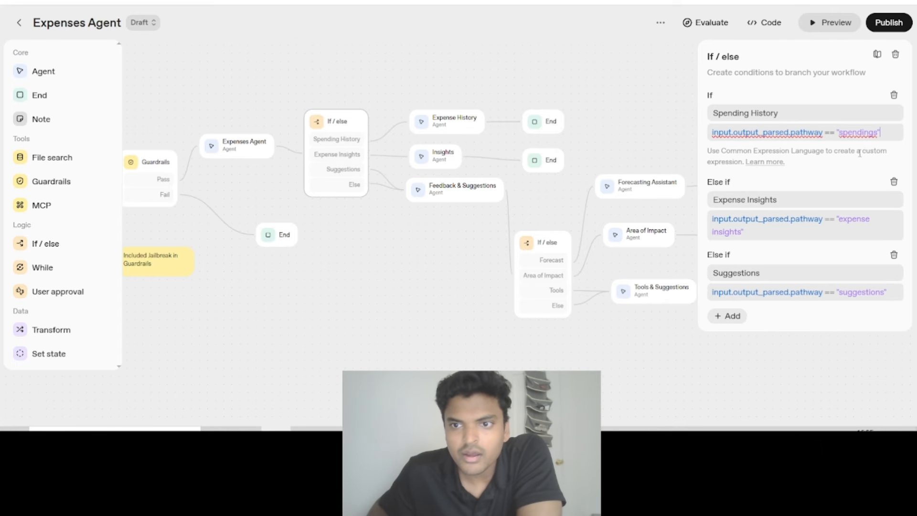
- Add an empty Else if case to the If / else node following the Expenses Agent, then delete it and deselect the node
click(734, 316)
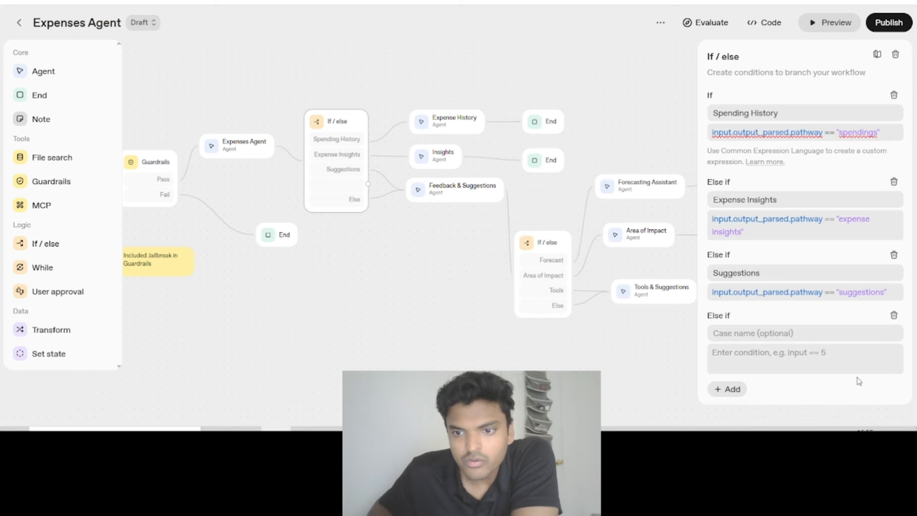
click(895, 315)
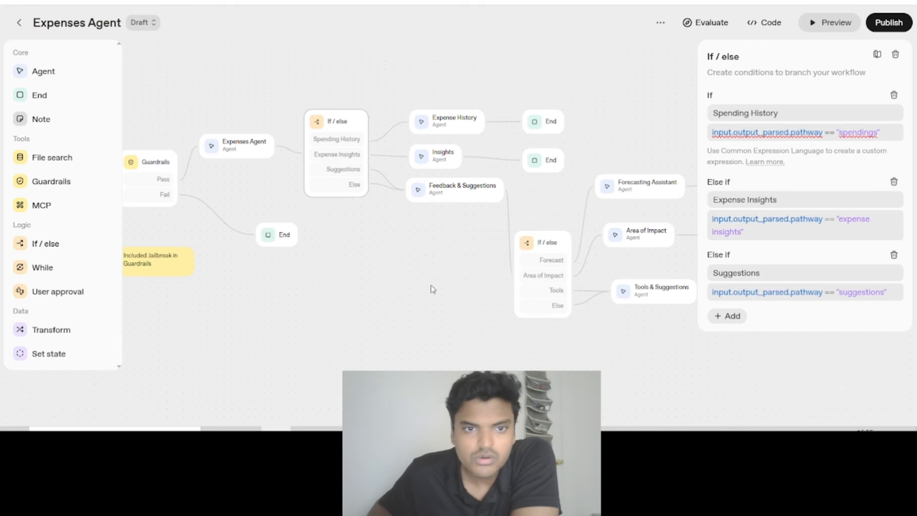
double_click(853, 134)
click(501, 49)
drag(525, 53, 486, 56)
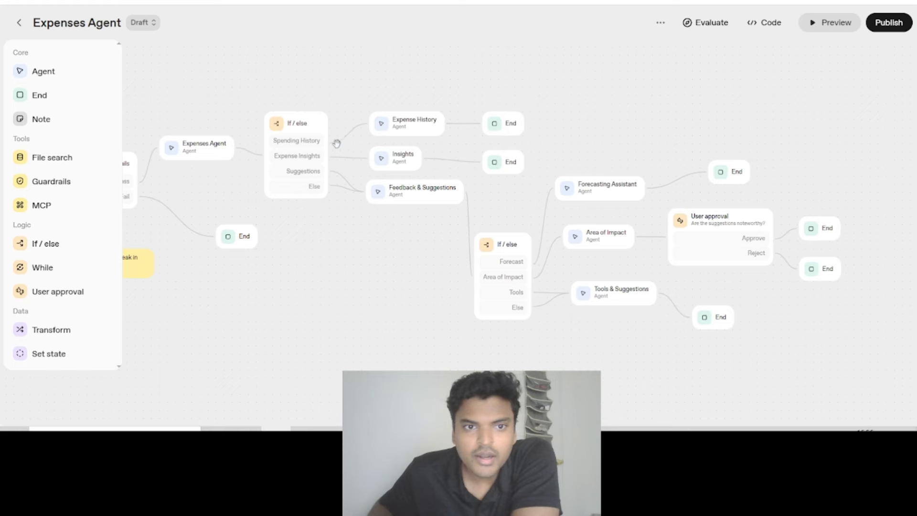
- Review the Spending History case in the If / else node that leads to the Expense History agent
click(300, 125)
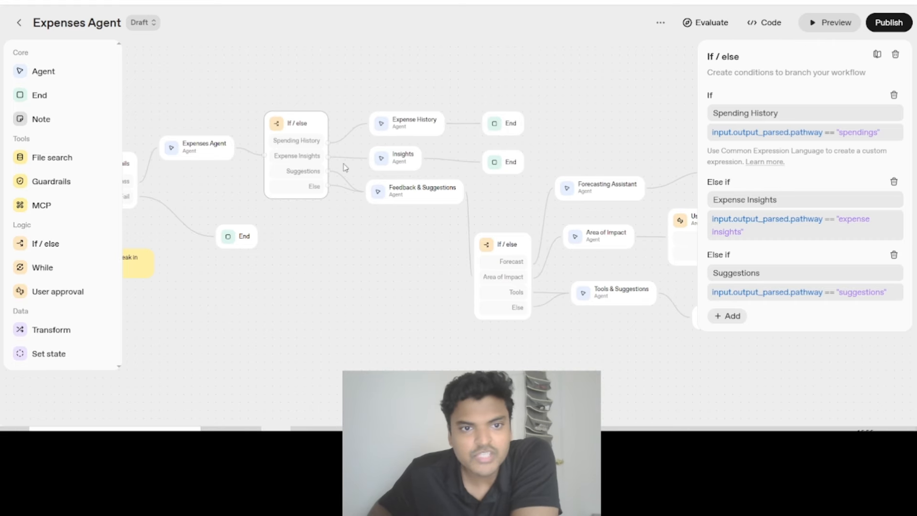
triple_click(761, 117)
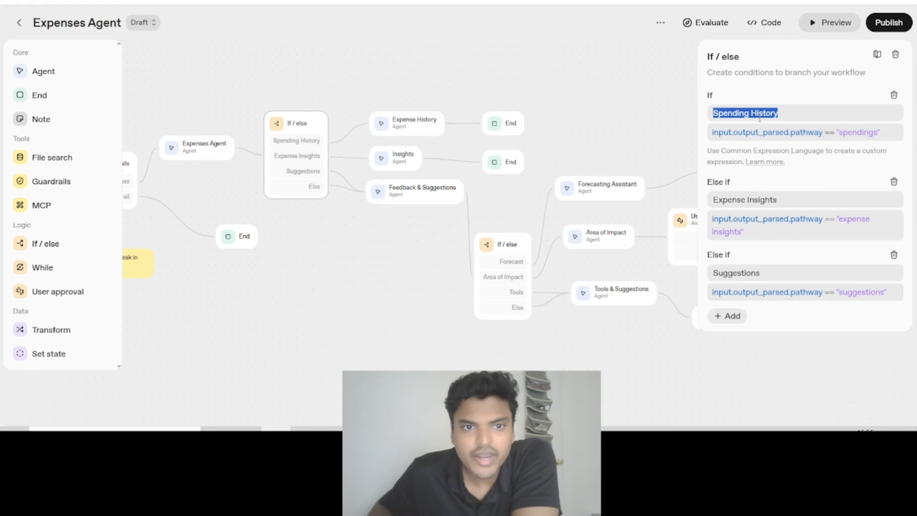
click(403, 102)
- Nudge the Expense History node up and the Insights node slightly right, and show the Feedback & Suggestions agent's settings
drag(410, 126, 410, 117)
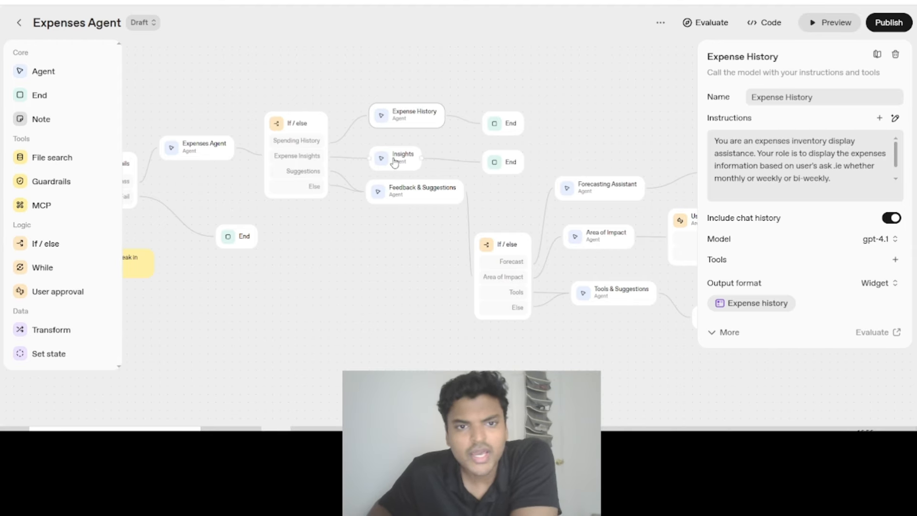
drag(396, 160, 399, 164)
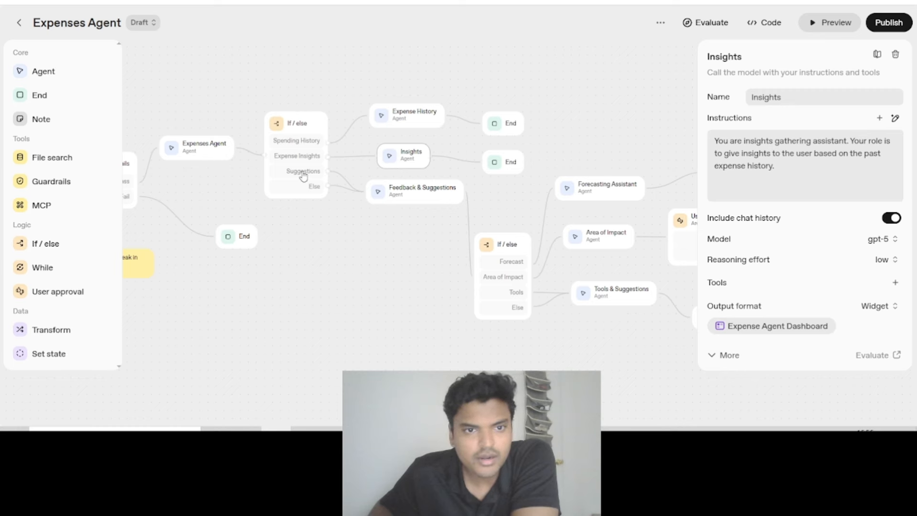
click(409, 197)
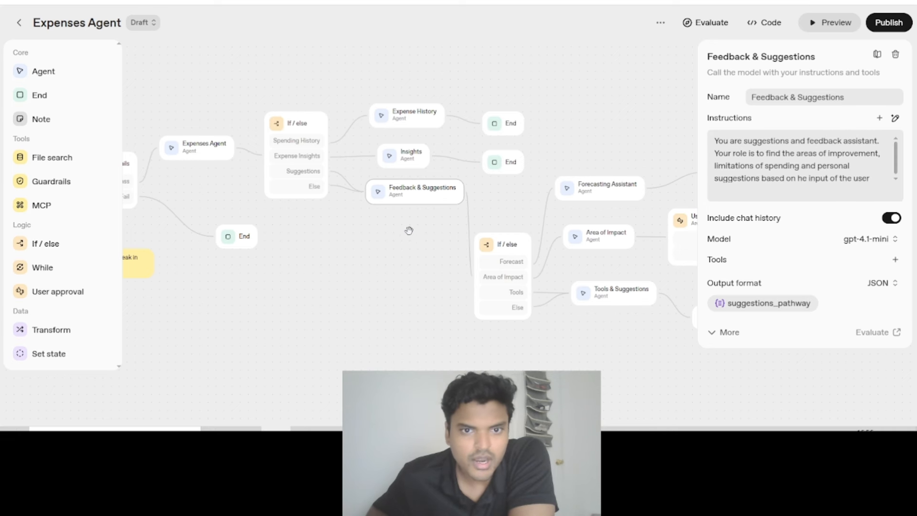
- Move the second If / else node up beside the Feedback & Suggestions node, and shift Feedback & Suggestions slightly down
drag(400, 256, 370, 252)
drag(536, 113, 529, 106)
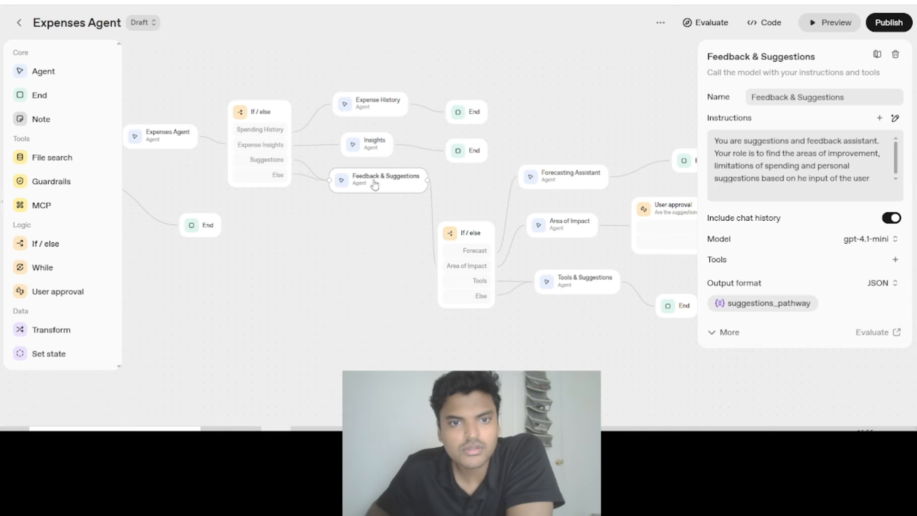
drag(467, 233, 432, 191)
click(395, 183)
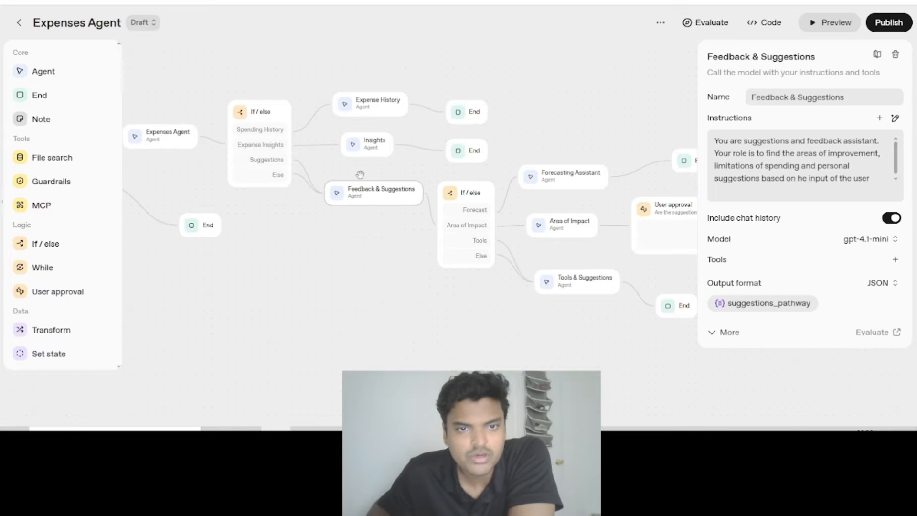
- Review the Expense History agent's instructions and output format, and open its Expense history widget preview
click(366, 110)
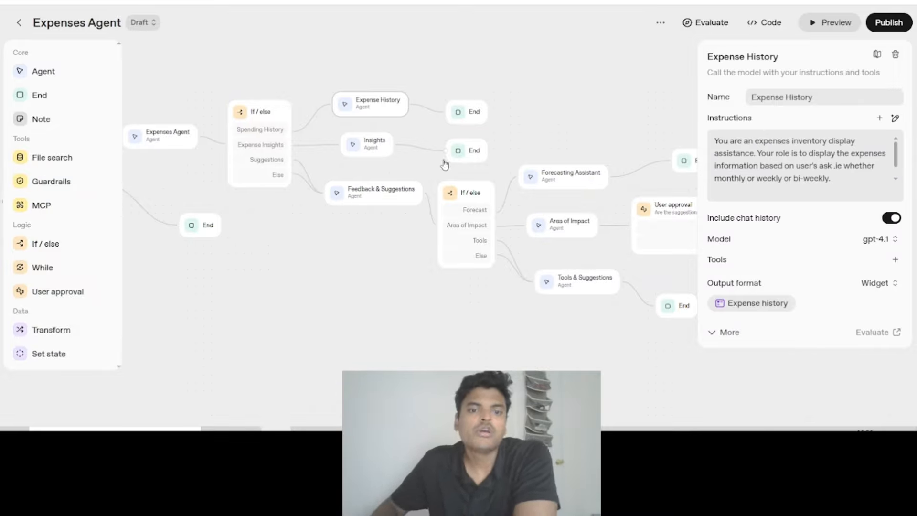
triple_click(757, 160)
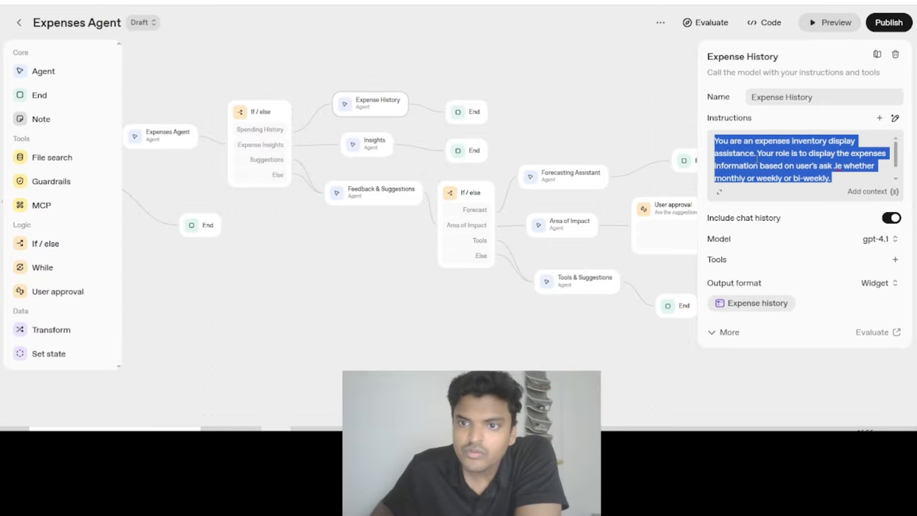
click(755, 153)
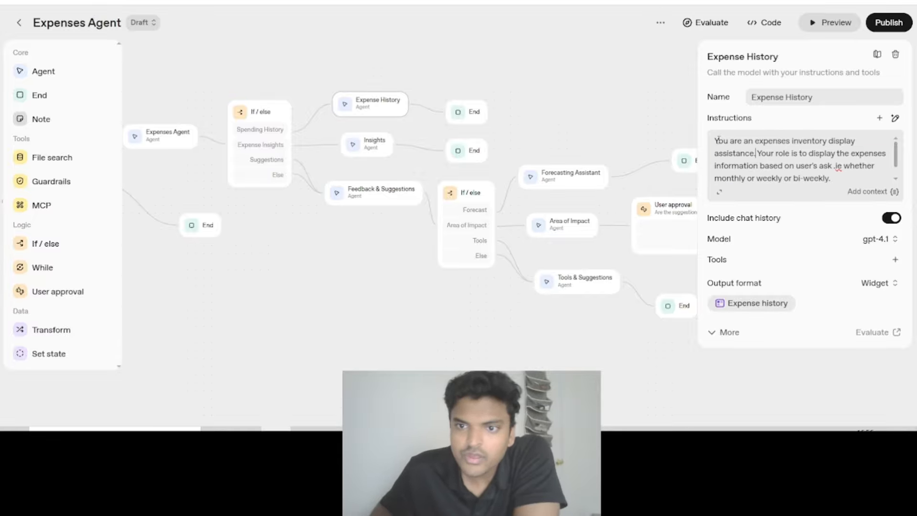
drag(715, 141, 763, 152)
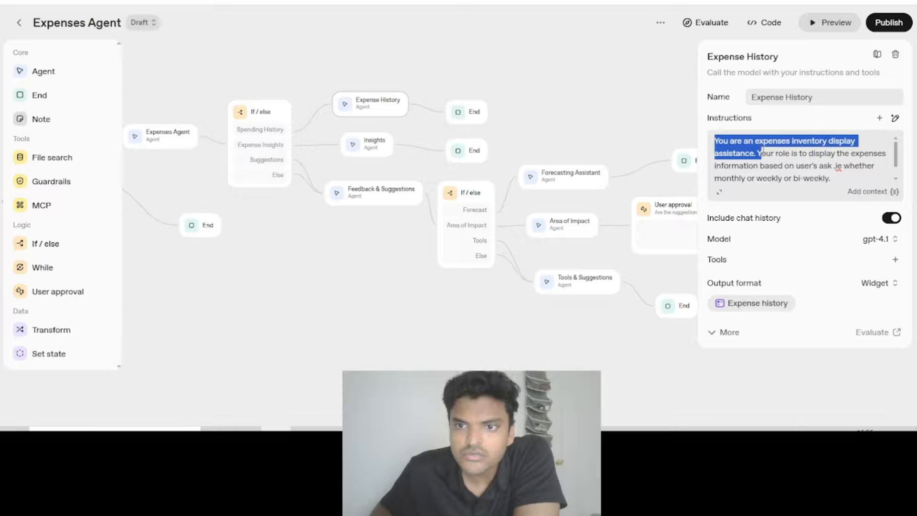
click(784, 165)
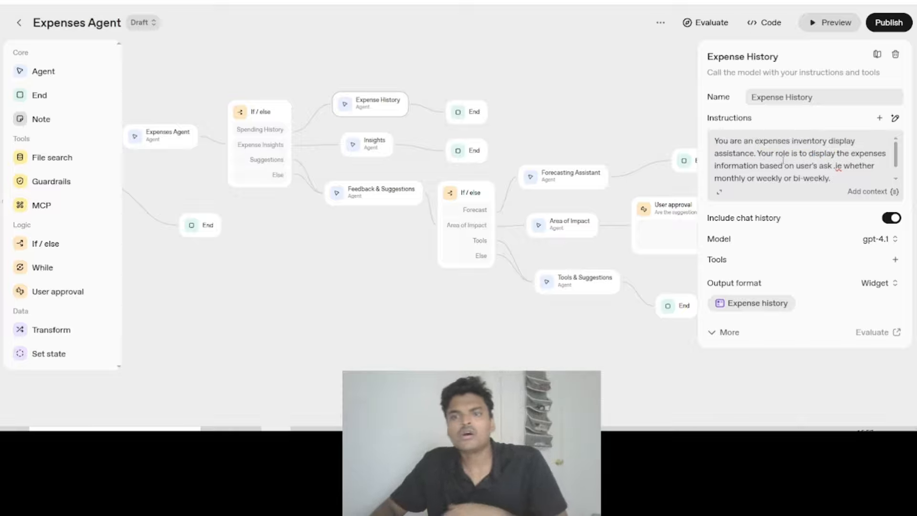
drag(713, 282, 774, 288)
click(746, 285)
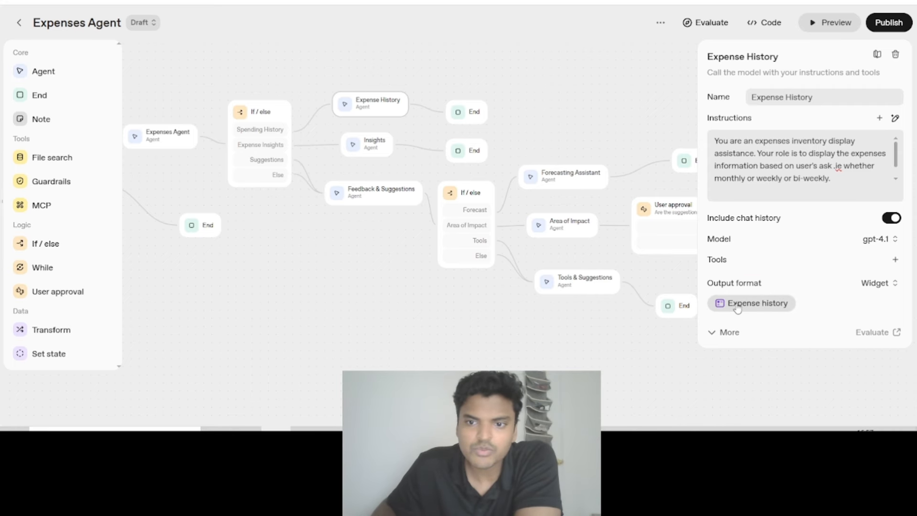
click(734, 306)
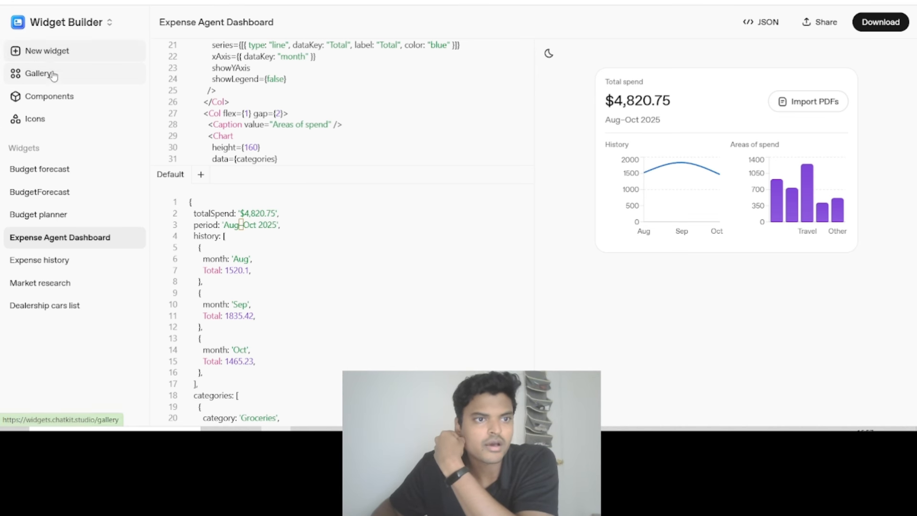
- Browse the sample widgets in the Widget Builder gallery and open the page for creating a new widget
click(70, 77)
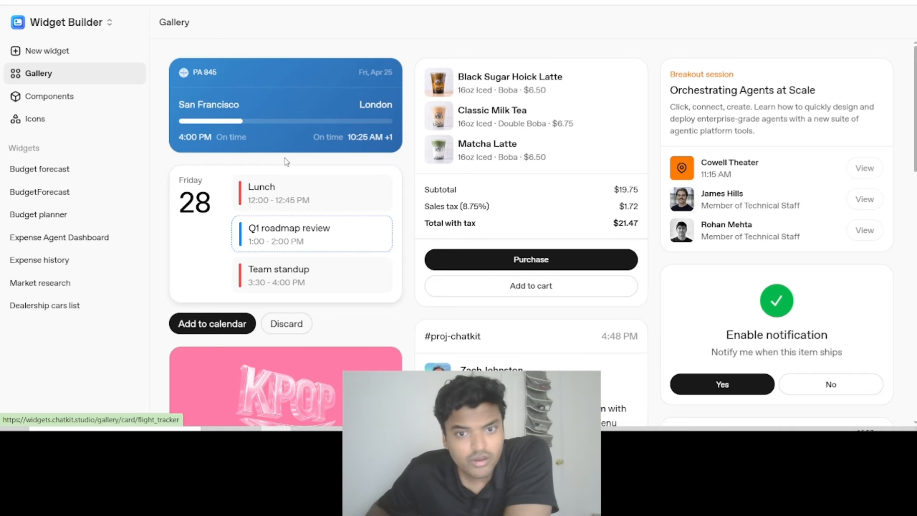
scroll(479, 194, down, 1)
scroll(477, 192, down, 15)
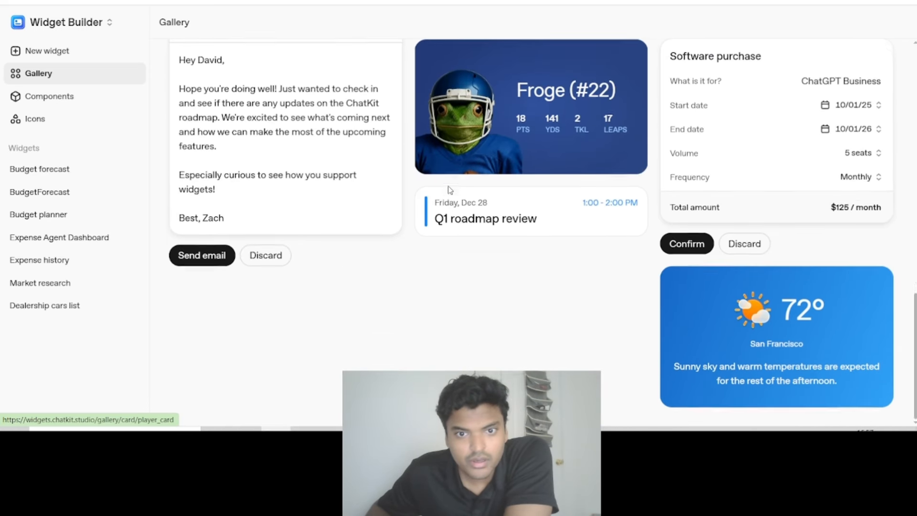
scroll(451, 188, up, 15)
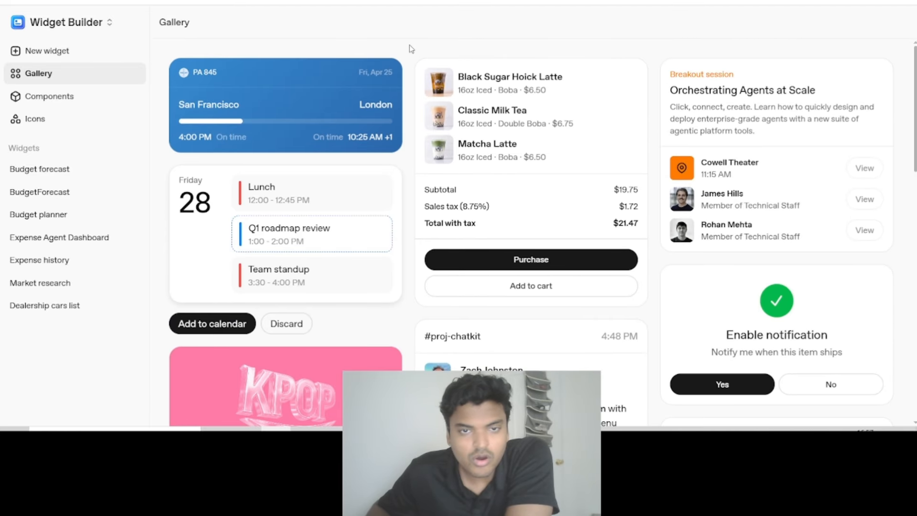
drag(409, 53, 465, 91)
click(405, 68)
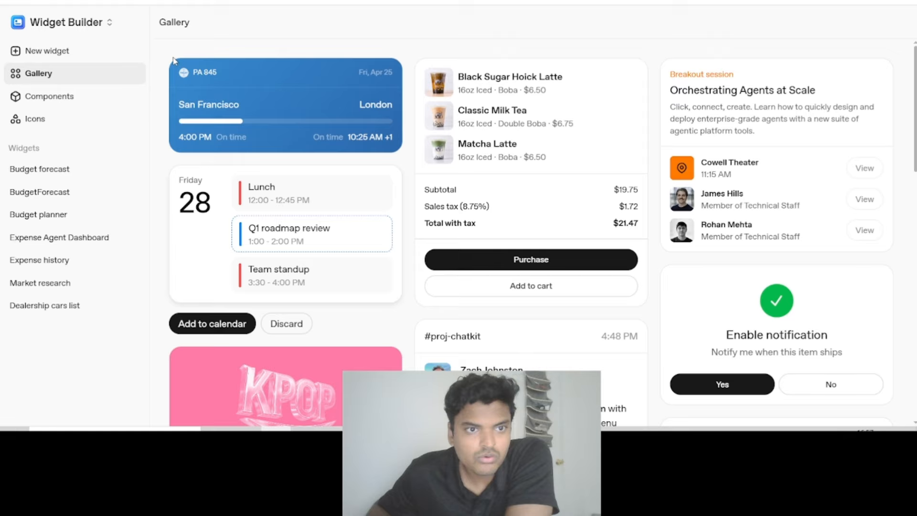
drag(173, 60, 551, 207)
click(446, 31)
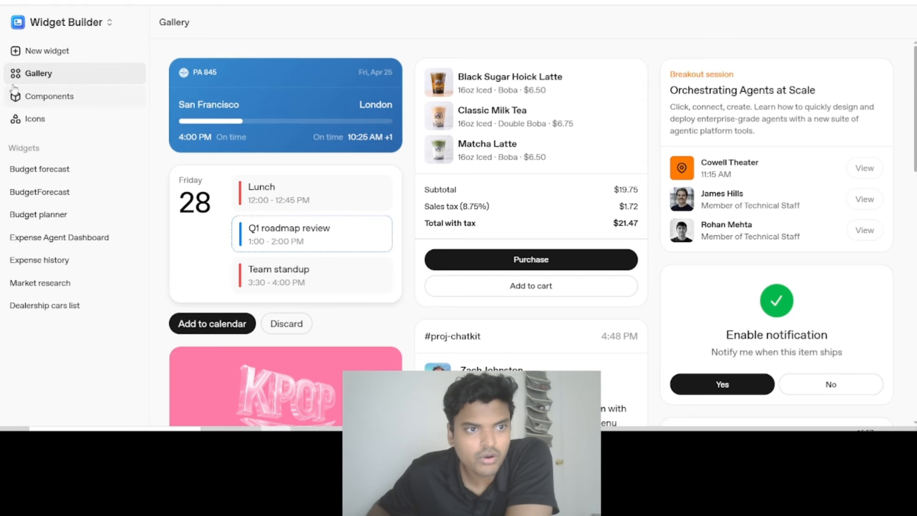
click(51, 53)
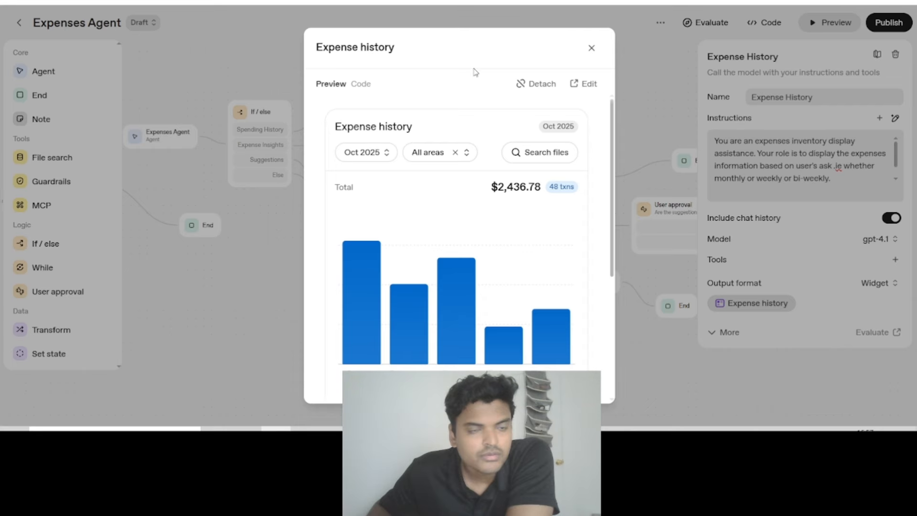
- Look through the Expense history widget preview in Agent Builder, from the bar chart to the category breakdown
scroll(438, 218, down, 4)
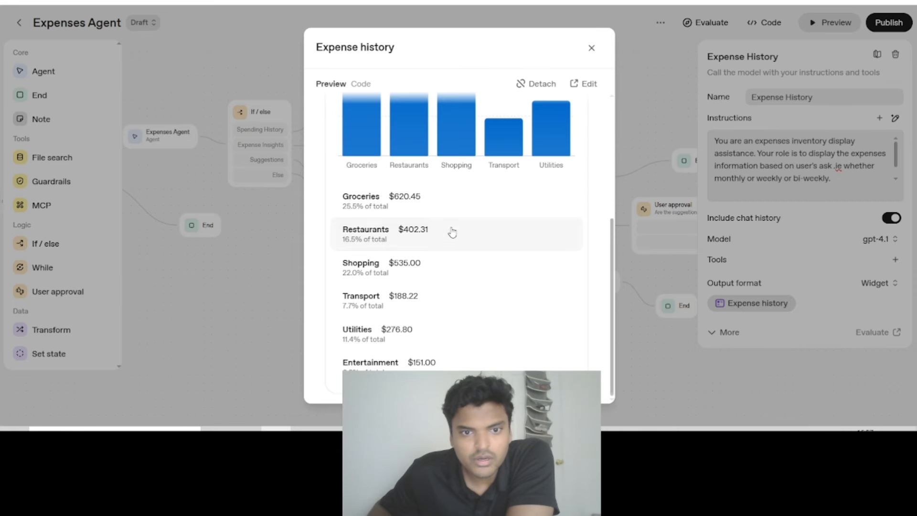
scroll(430, 239, up, 4)
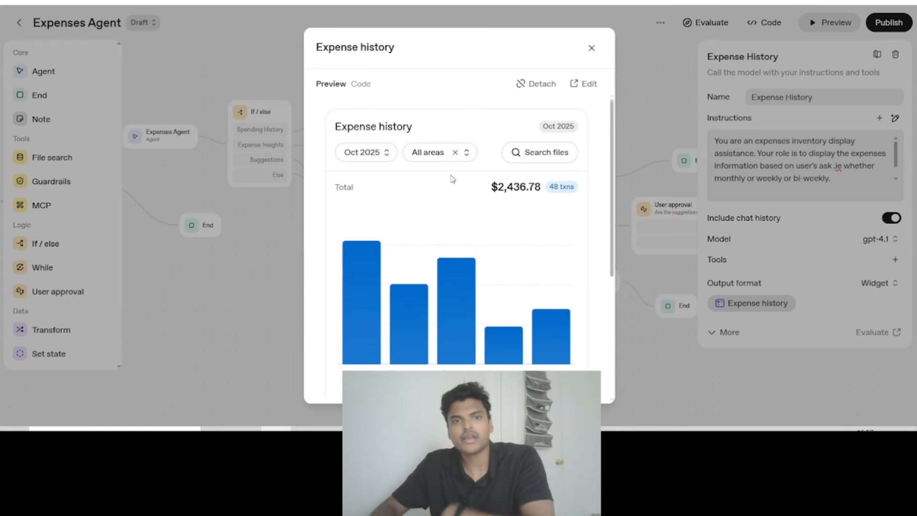
scroll(445, 154, down, 5)
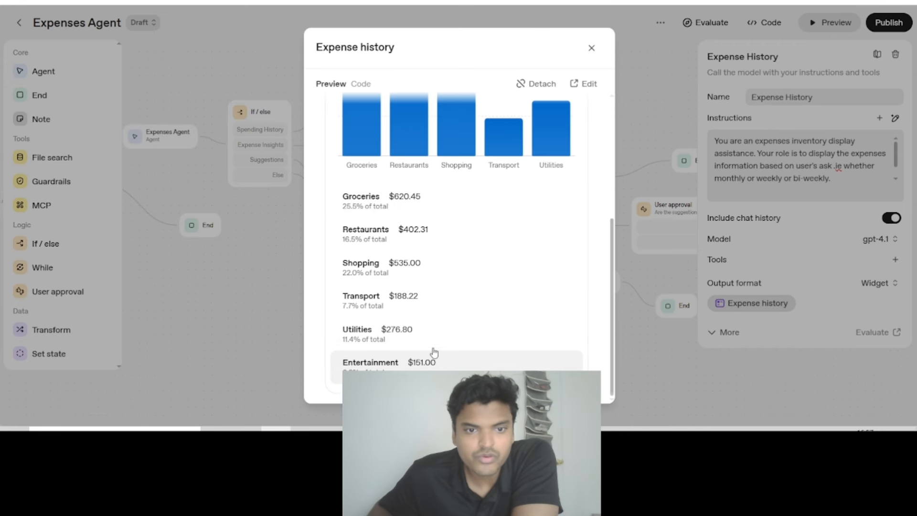
scroll(433, 352, up, 5)
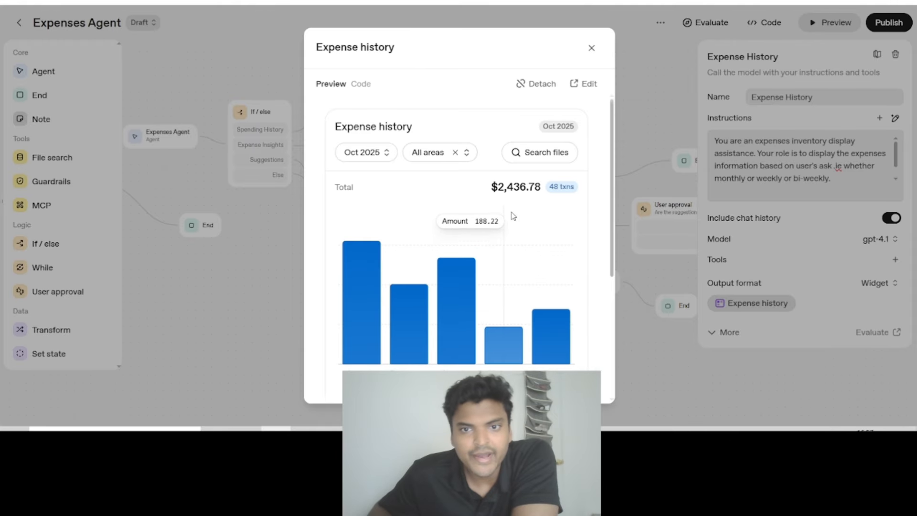
scroll(449, 215, down, 3)
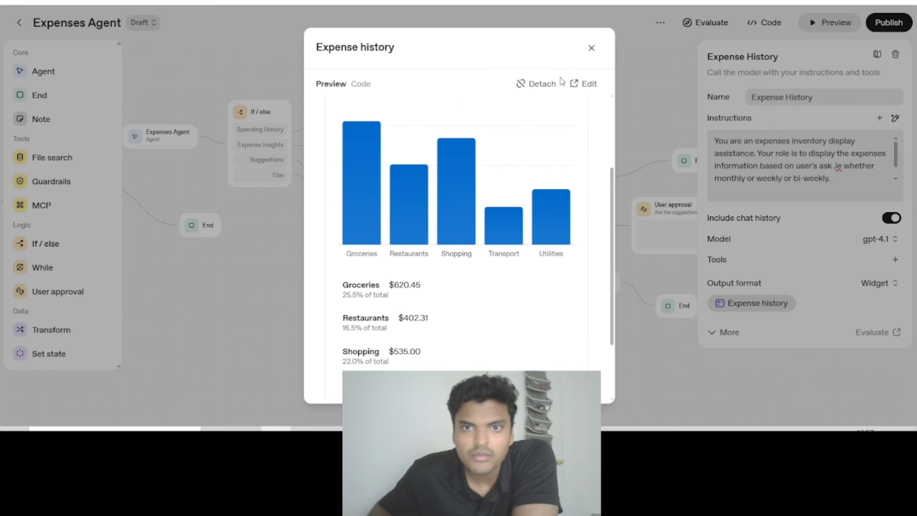
scroll(501, 157, up, 3)
- Try the widget preview's filters with Sep 2025 and the Restaurants and Utilities areas, then clear the area filter
click(381, 152)
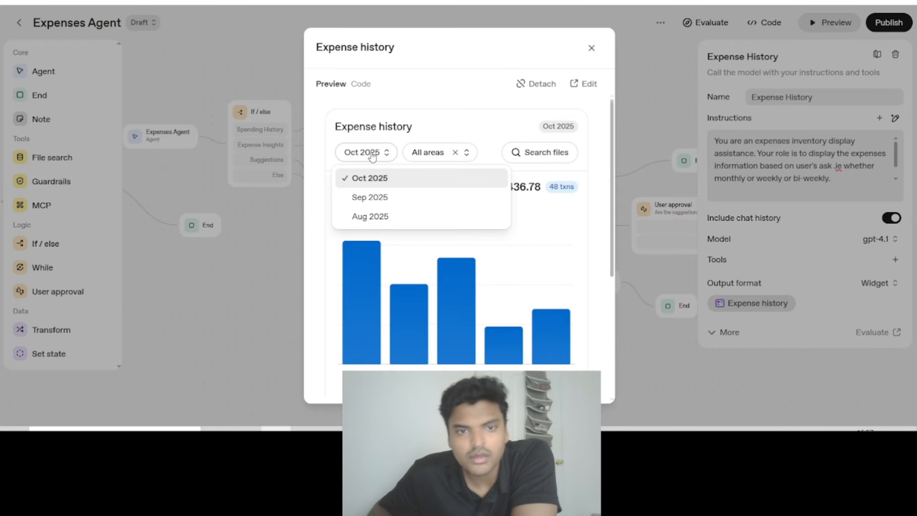
click(372, 196)
click(427, 157)
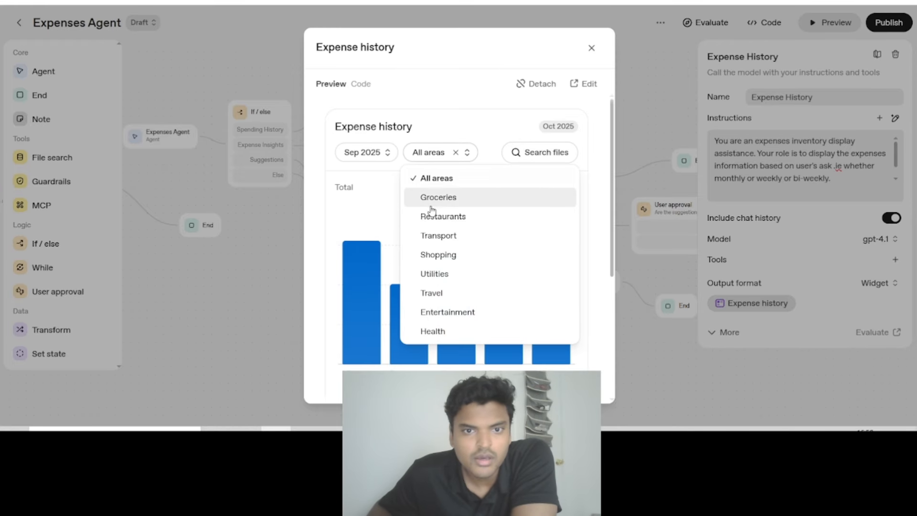
click(433, 214)
click(432, 155)
click(449, 274)
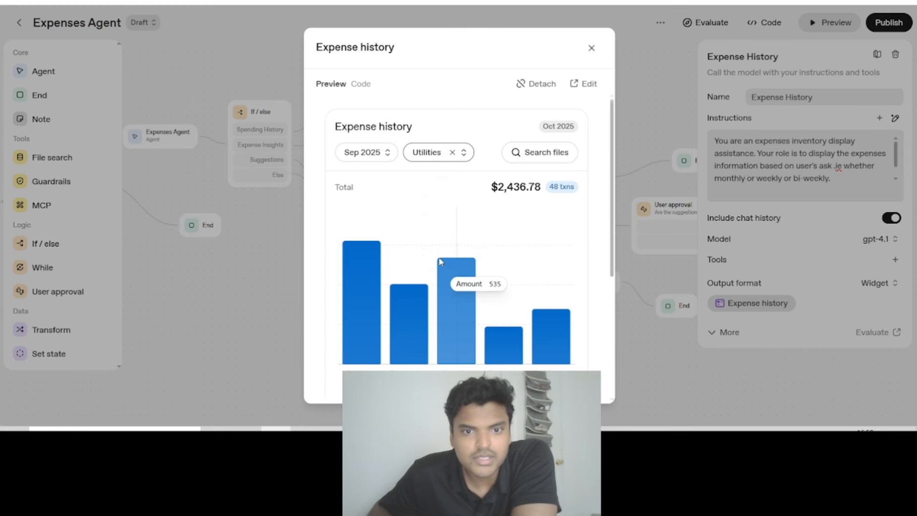
scroll(452, 191, down, 5)
scroll(406, 181, up, 5)
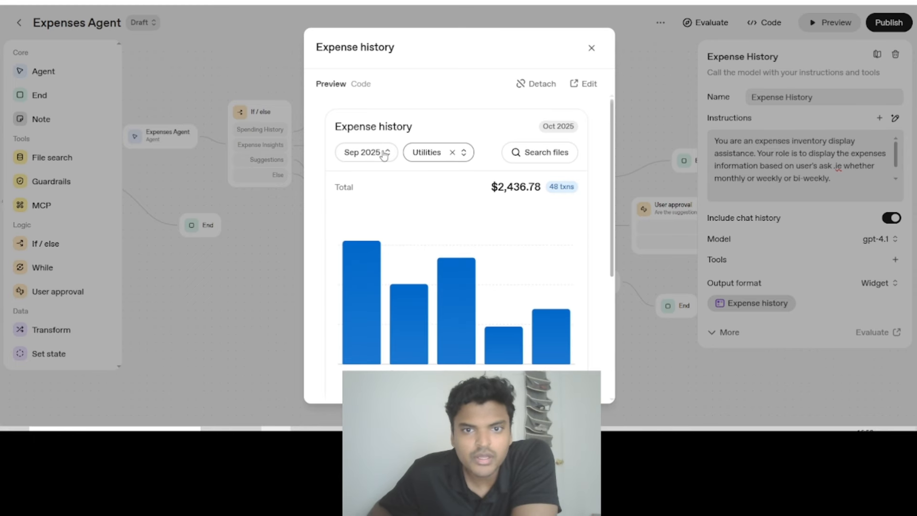
click(452, 152)
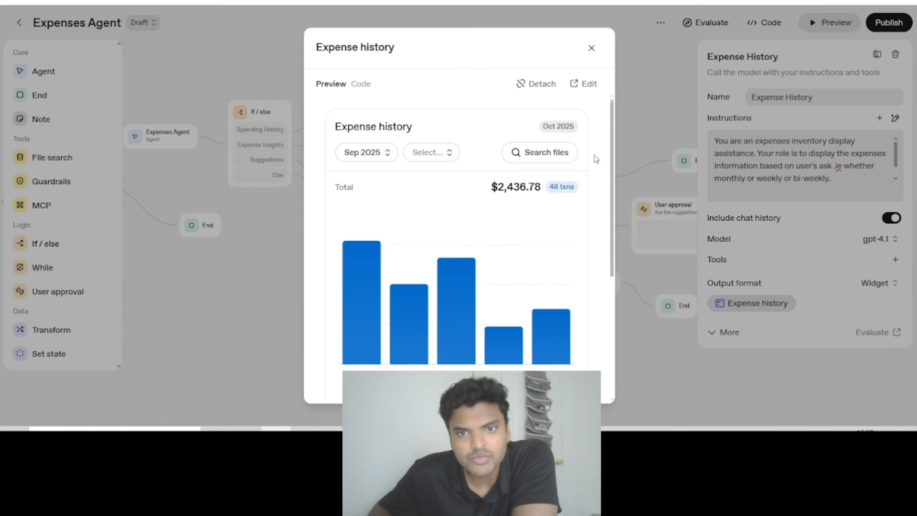
- Close the Expense history widget preview and view the Expense History agent's output format options without changing the format
click(591, 48)
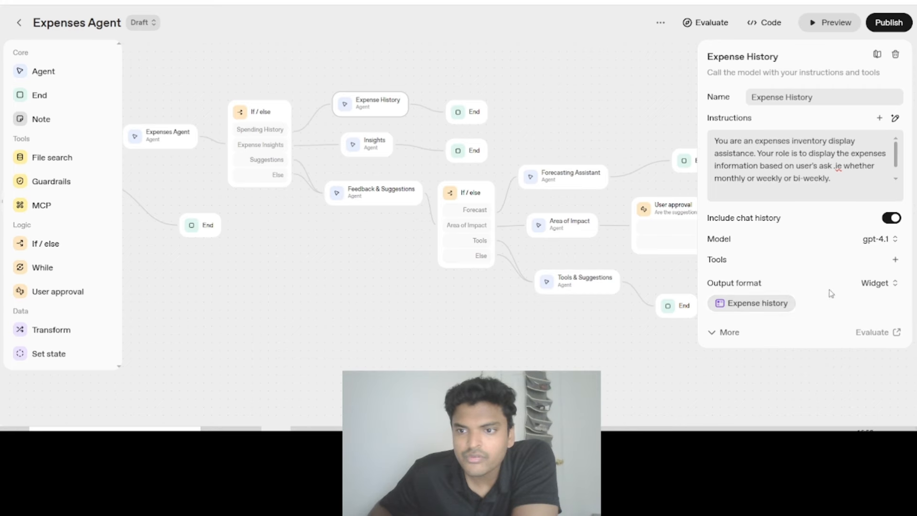
click(875, 283)
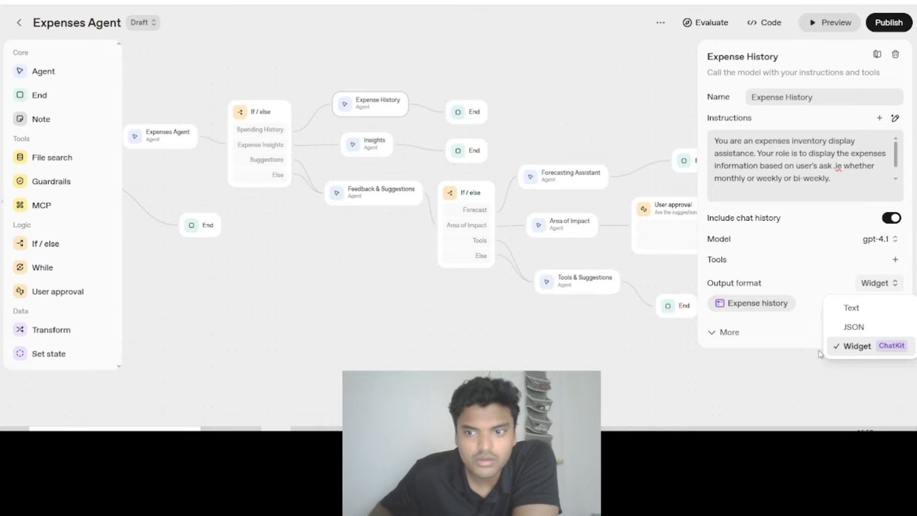
click(383, 296)
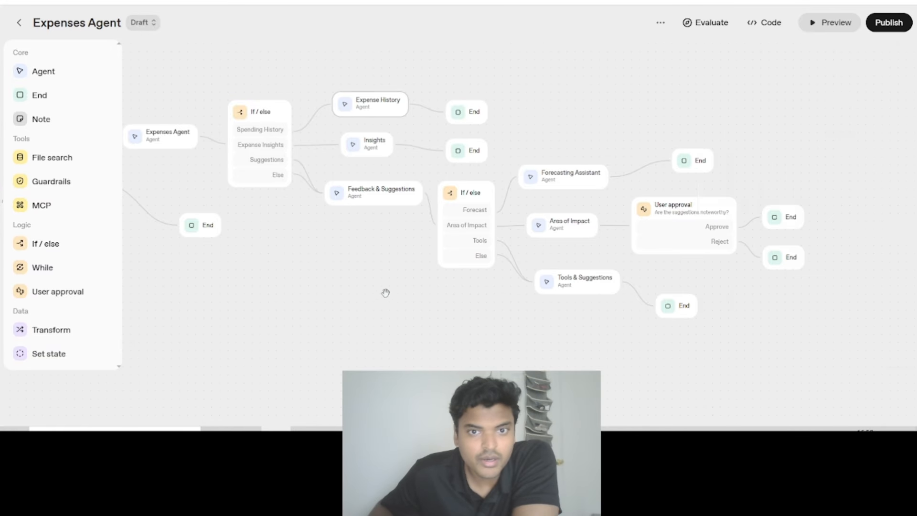
- Review the Insights agent's instructions and preview its Expense Agent Dashboard widget, then close the preview
click(364, 150)
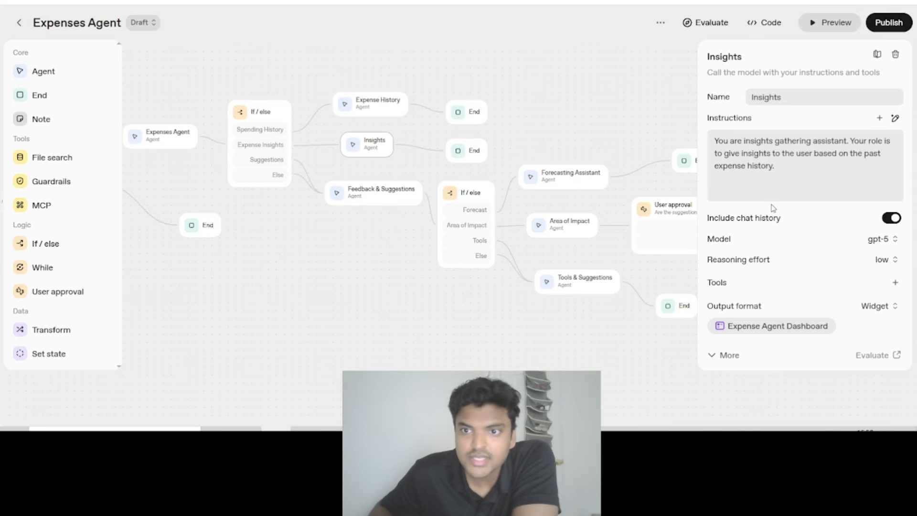
drag(801, 172, 706, 142)
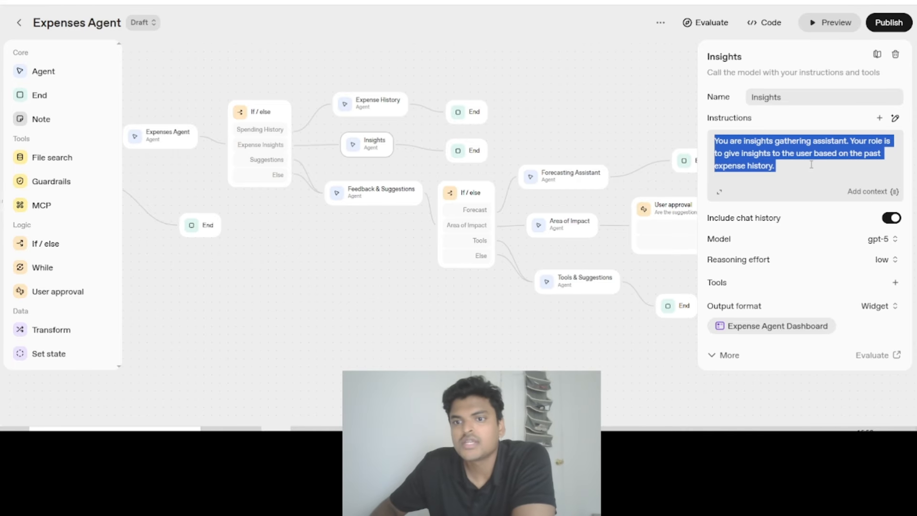
click(760, 329)
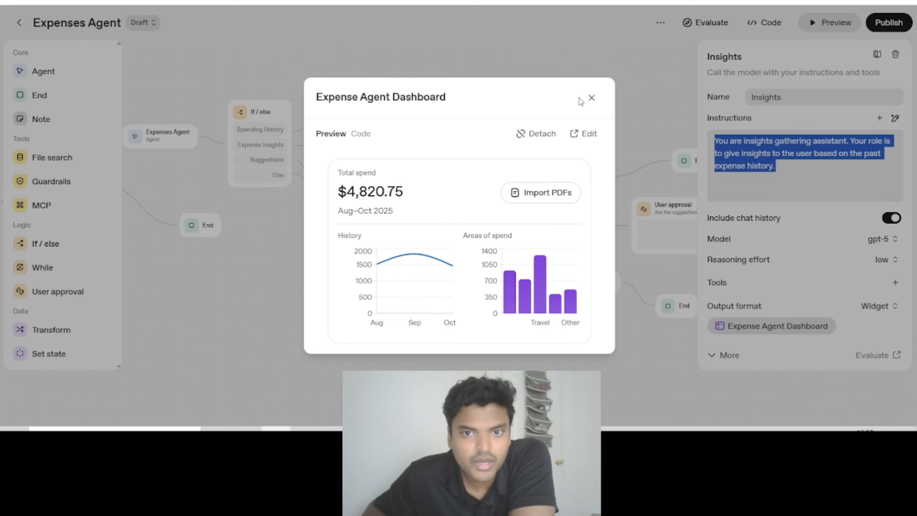
click(486, 101)
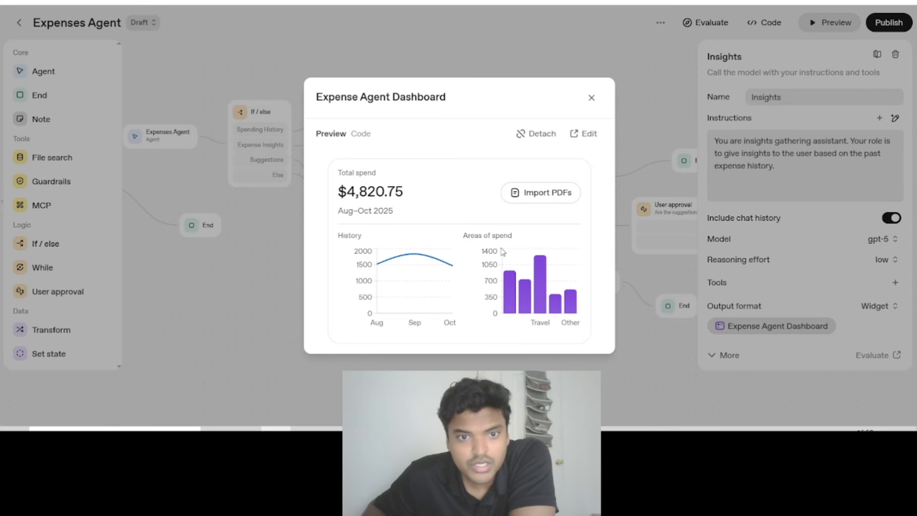
click(591, 98)
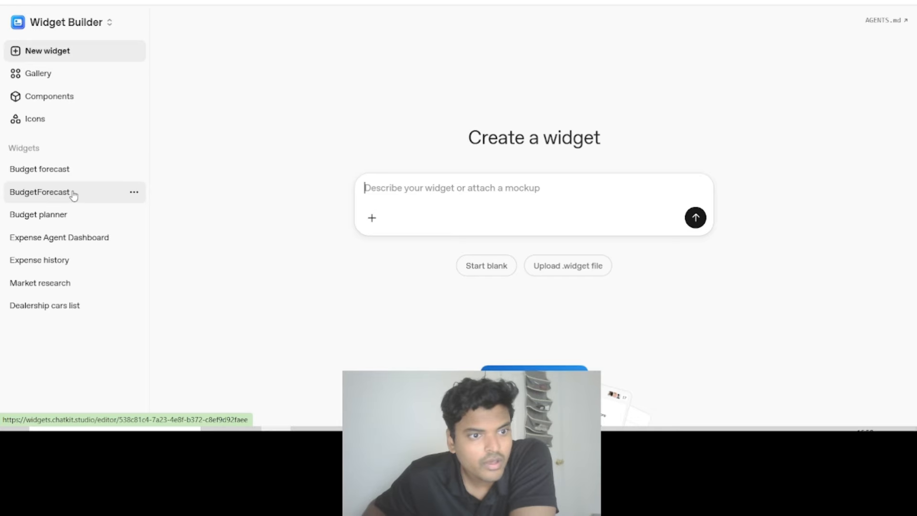
- Open the Expense Agent Dashboard widget in Widget Builder and examine its layout code and default data
click(68, 194)
click(66, 215)
click(86, 238)
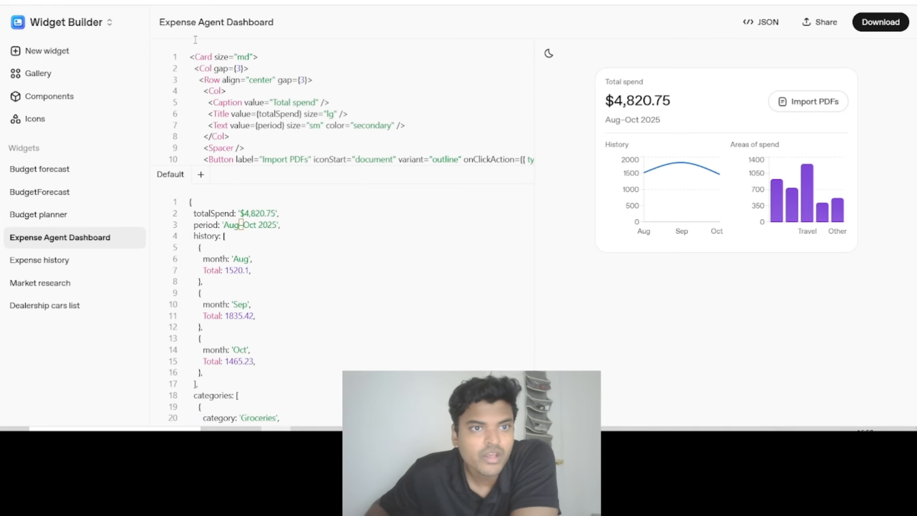
drag(193, 51, 343, 159)
click(319, 137)
scroll(290, 235, down, 3)
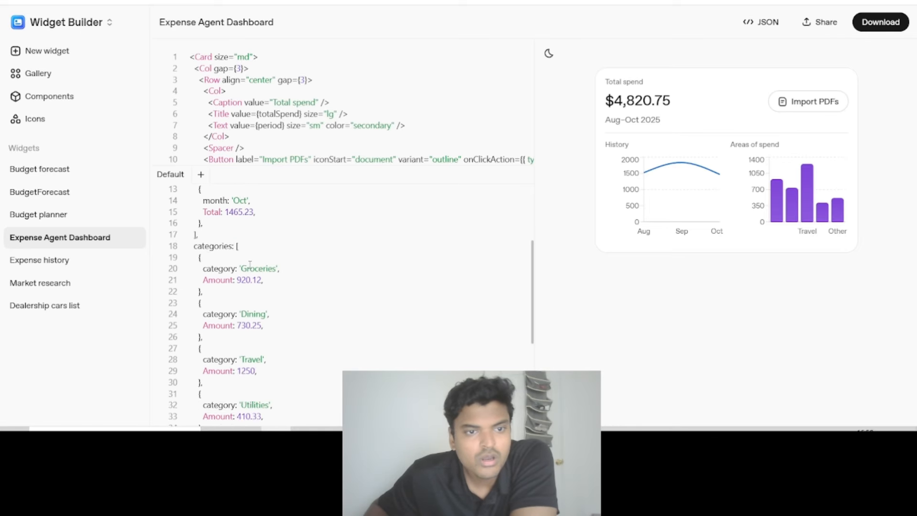
scroll(258, 267, up, 1)
scroll(248, 267, up, 2)
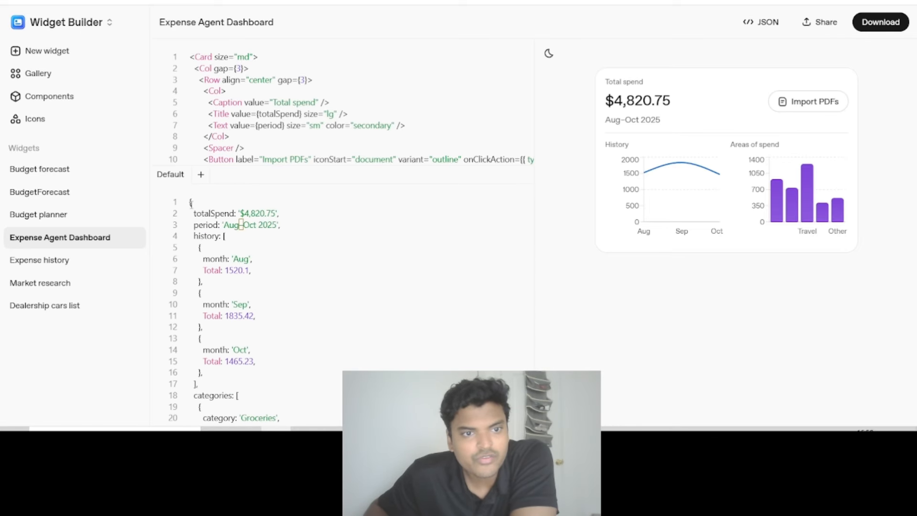
click(221, 246)
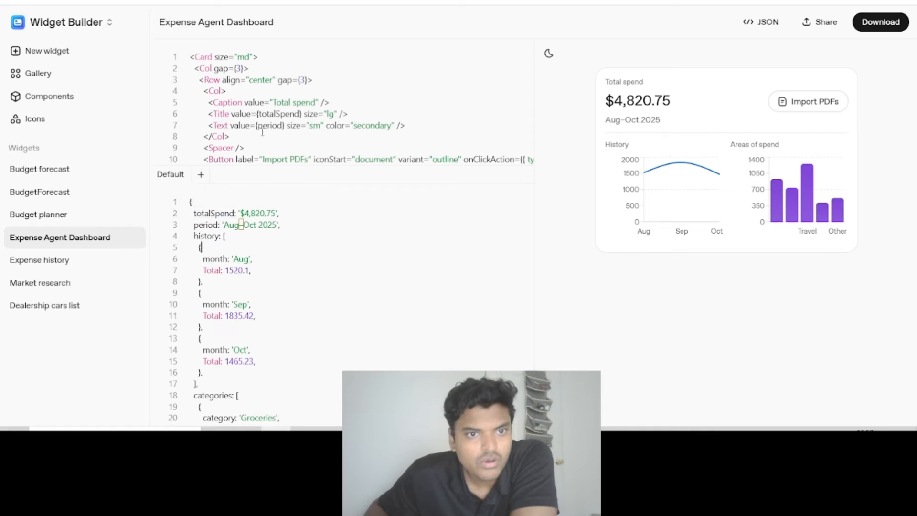
- Examine how the Expense Agent Dashboard's totalSpend placeholder, history entries and category amounts are defined in its layout code and default data
click(299, 114)
scroll(219, 286, down, 10)
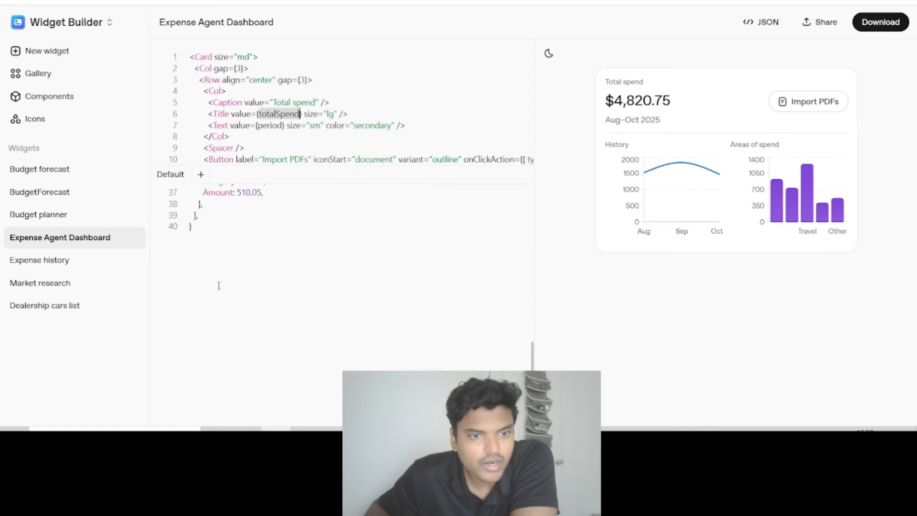
scroll(219, 285, up, 10)
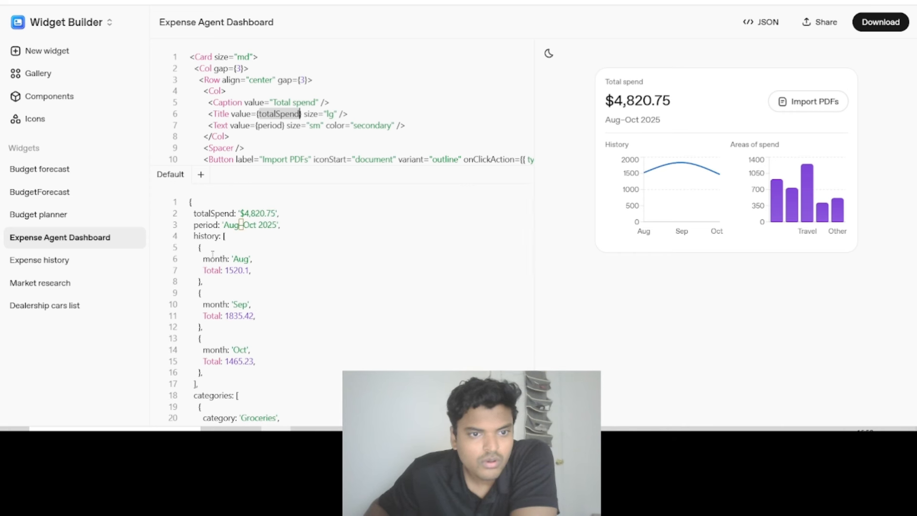
drag(200, 248, 197, 385)
scroll(226, 315, down, 5)
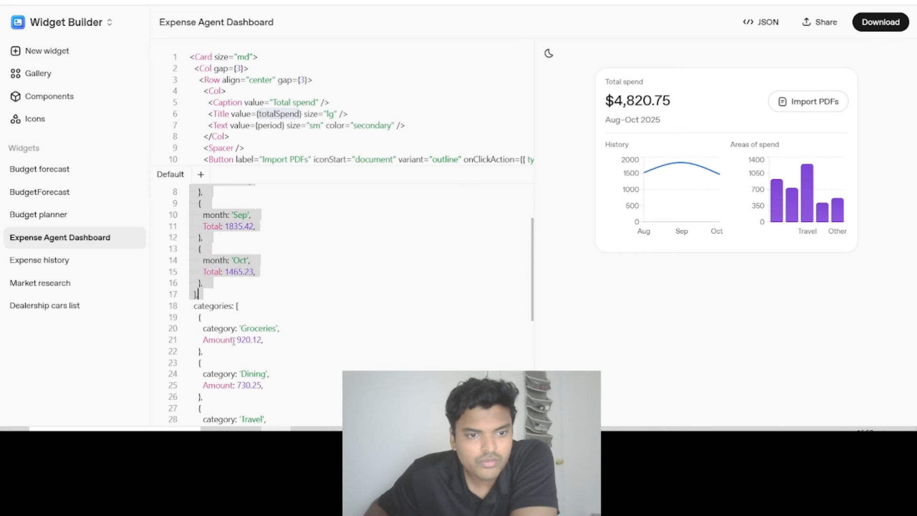
scroll(227, 314, down, 3)
click(234, 381)
key(ctrl+a)
scroll(234, 381, up, 7)
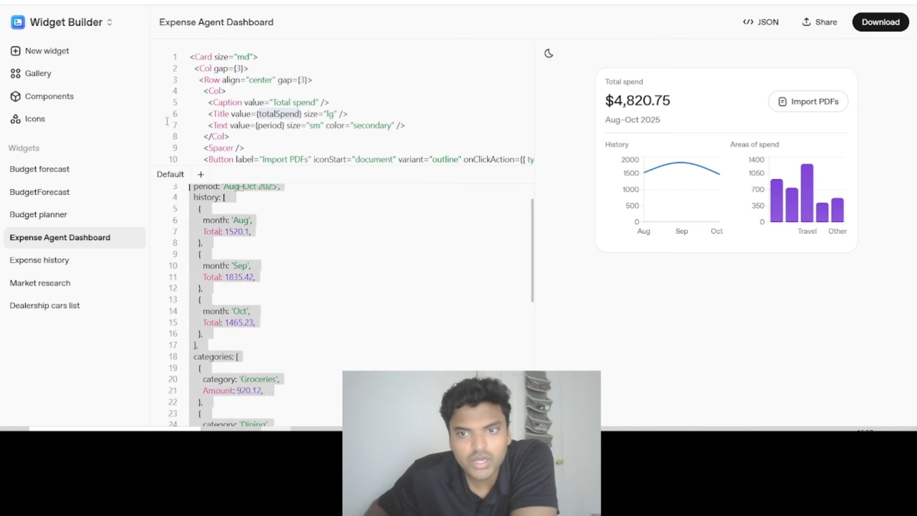
click(234, 382)
drag(234, 382, 239, 374)
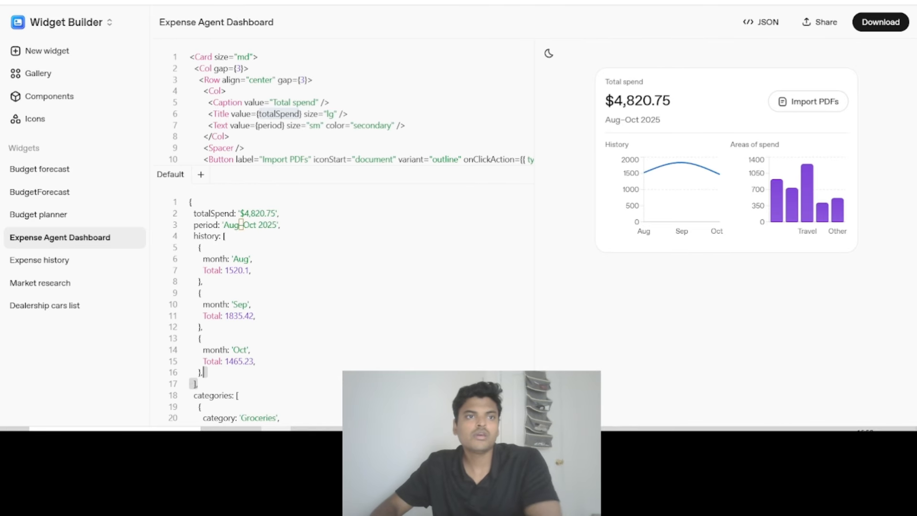
- Return to the Expenses Agent workflow and test it in preview with the message "Hi, I need my expenses in the last month"
click(373, 1)
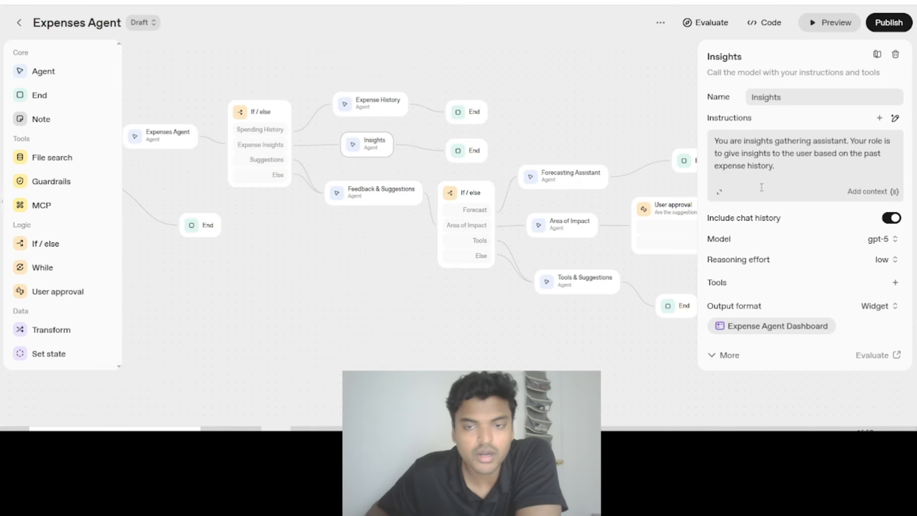
drag(555, 113, 484, 118)
drag(589, 109, 460, 95)
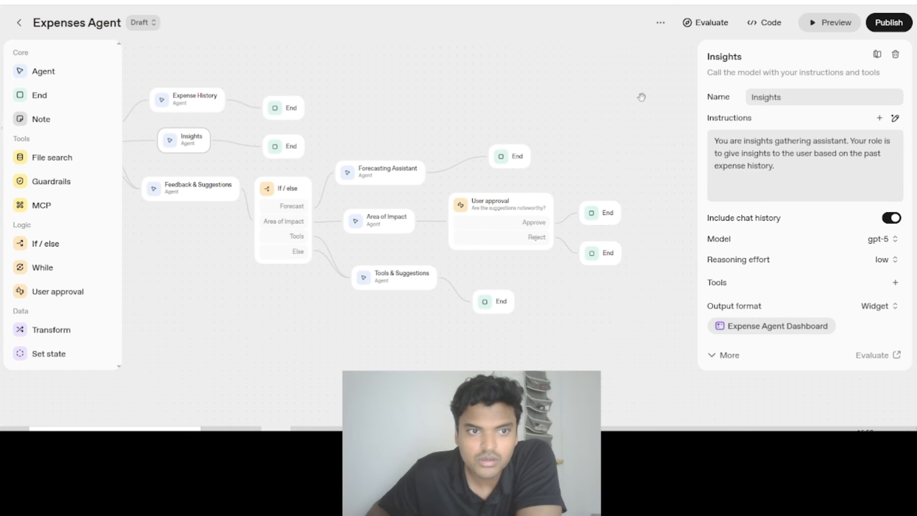
click(830, 23)
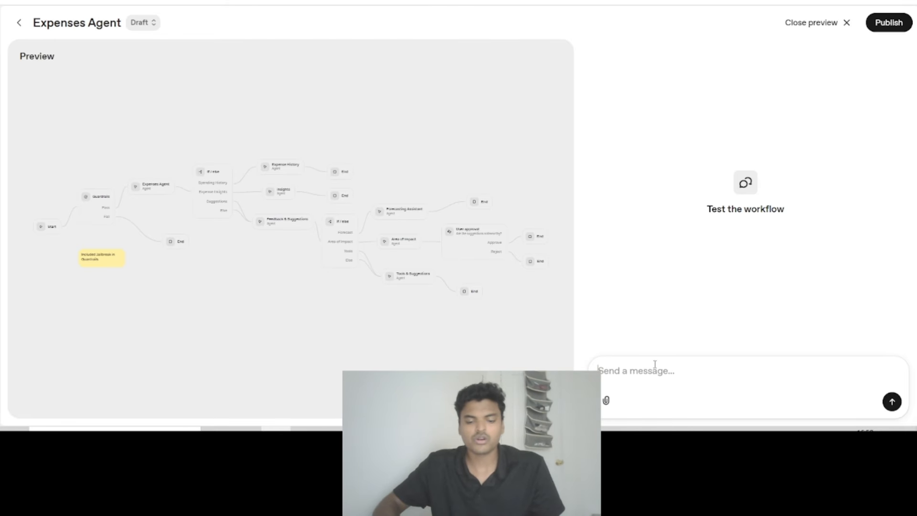
text(Hi)
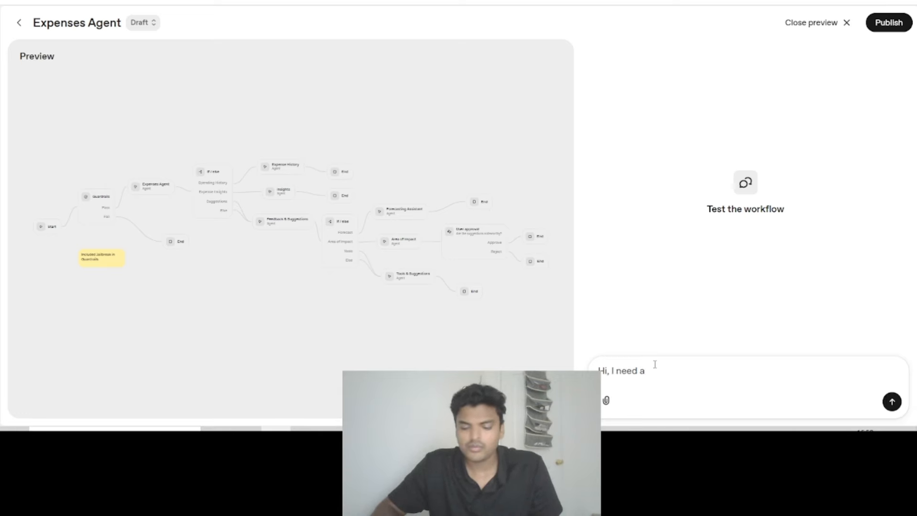
text(, I need my expenses on)
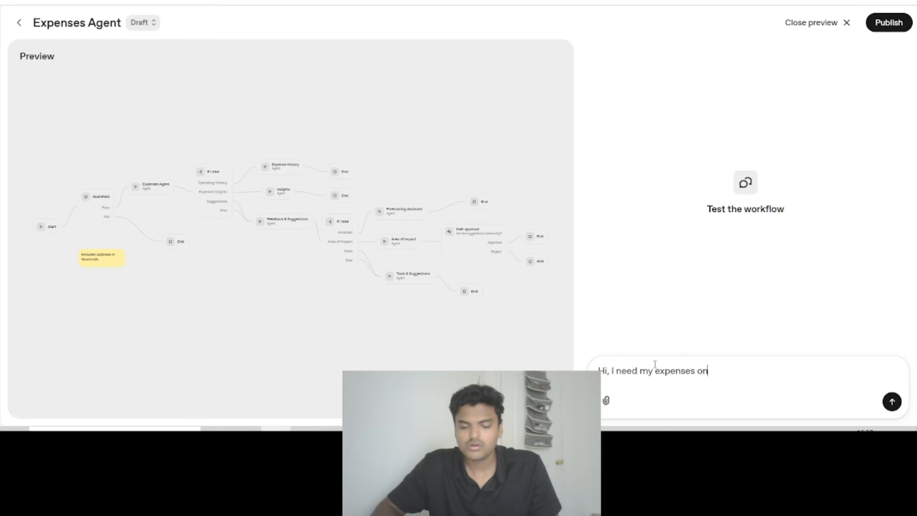
text( the month)
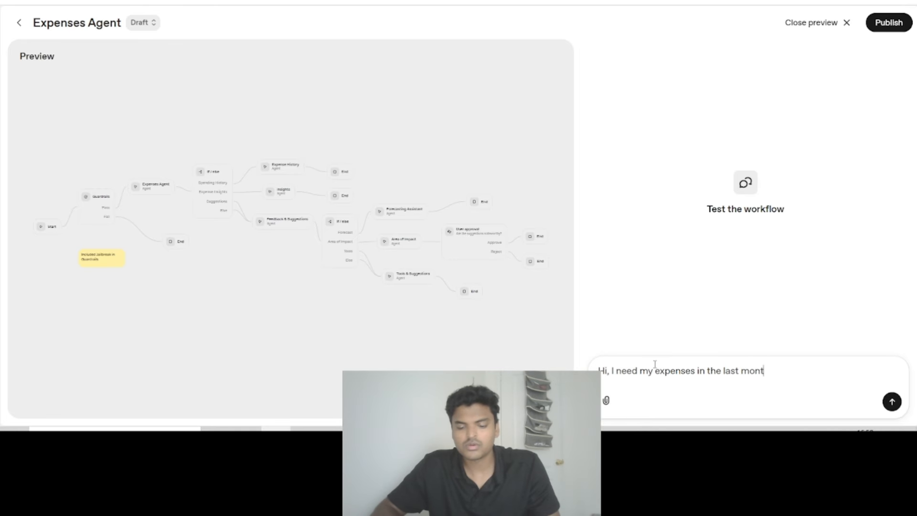
key(Return)
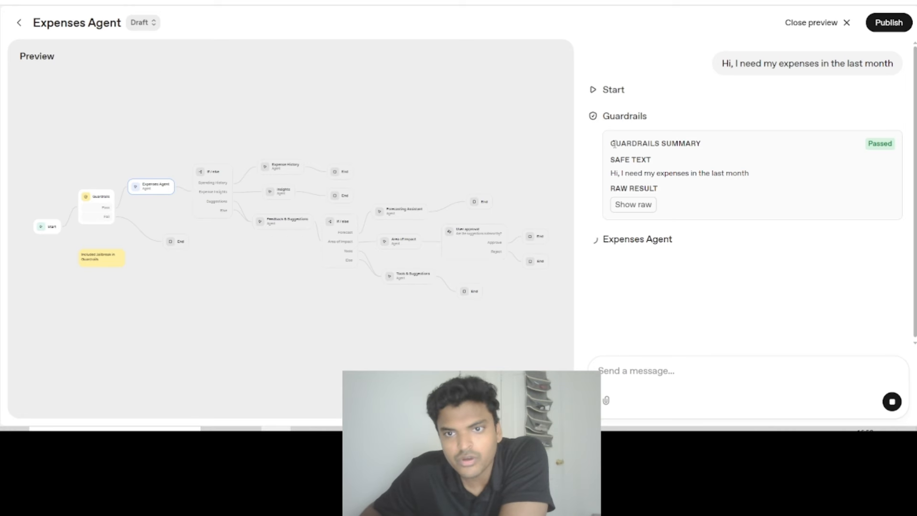
- Follow the test run through the Guardrails summary, the Expenses Agent's file searches and the If / else routing on the workflow diagram
drag(614, 145, 639, 196)
scroll(90, 221, up, 5)
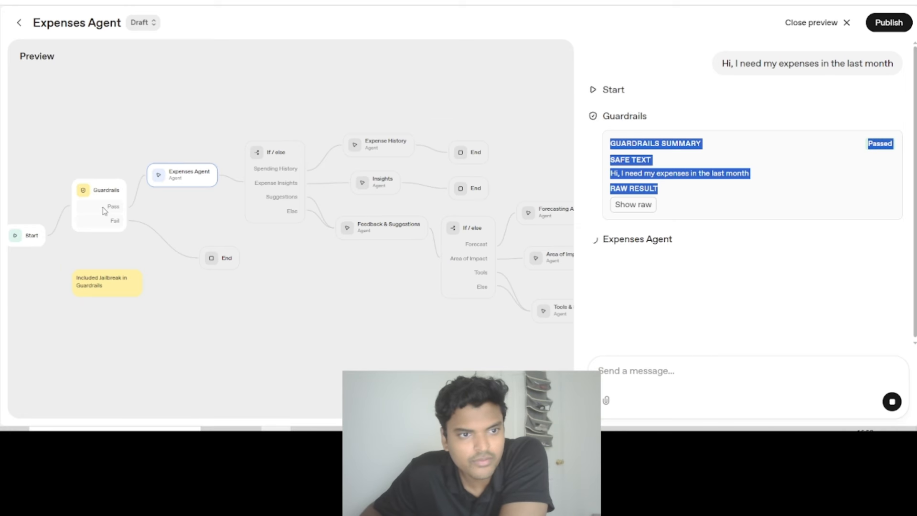
click(708, 174)
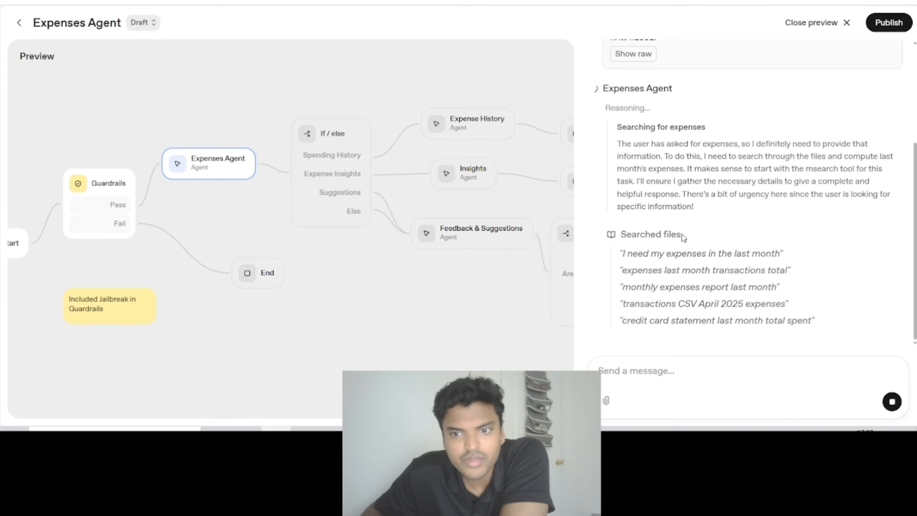
scroll(681, 238, up, 5)
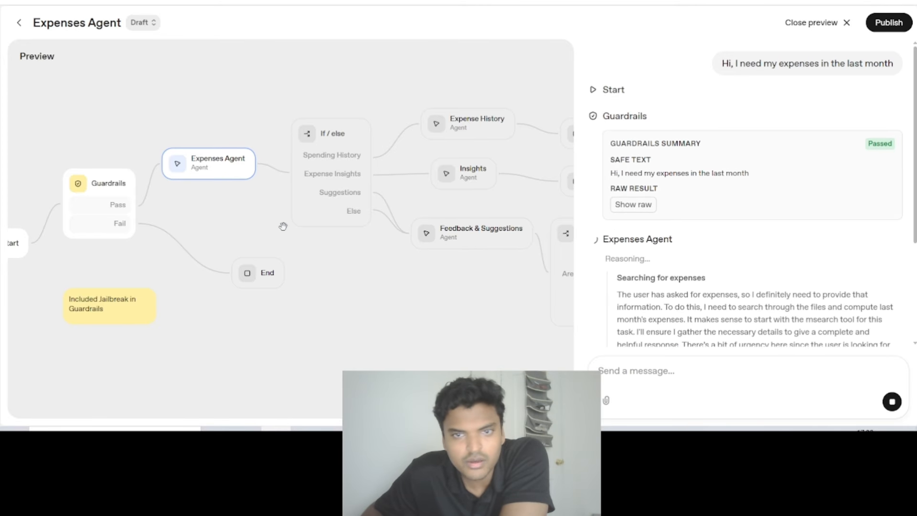
drag(238, 102, 196, 106)
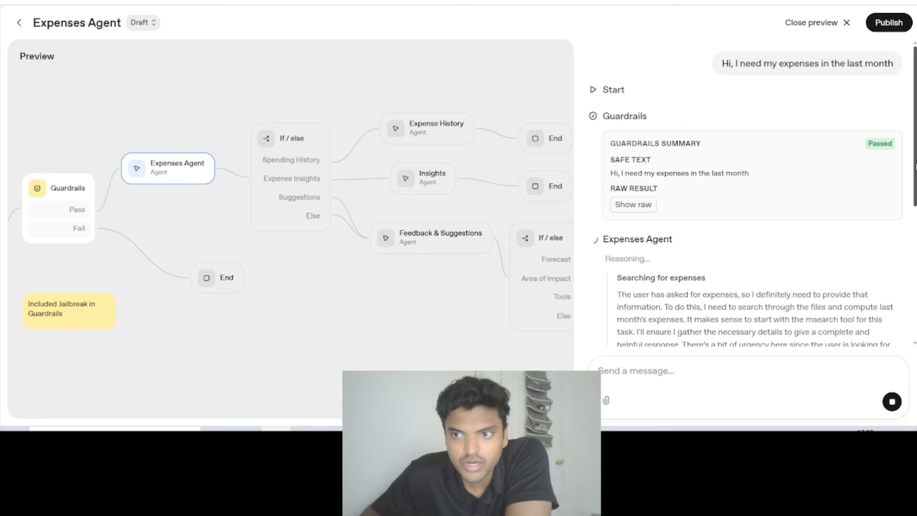
scroll(908, 298, down, 5)
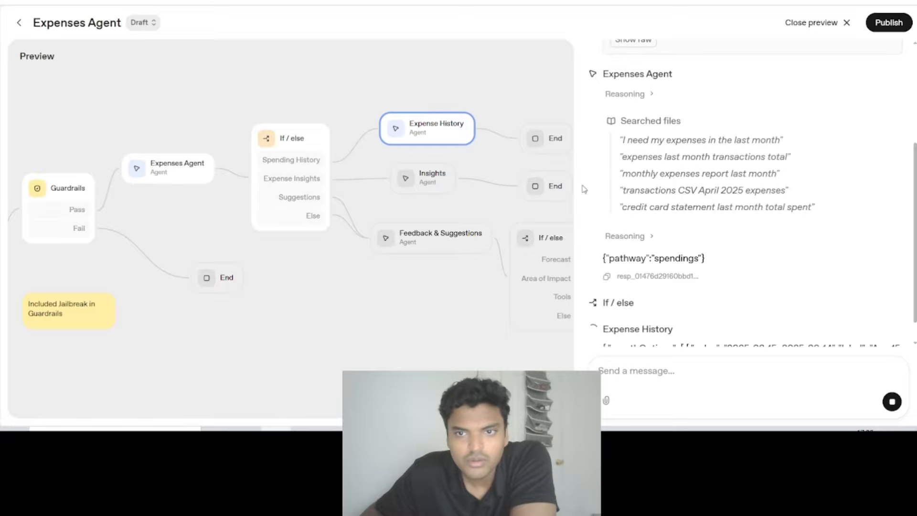
scroll(740, 214, up, 3)
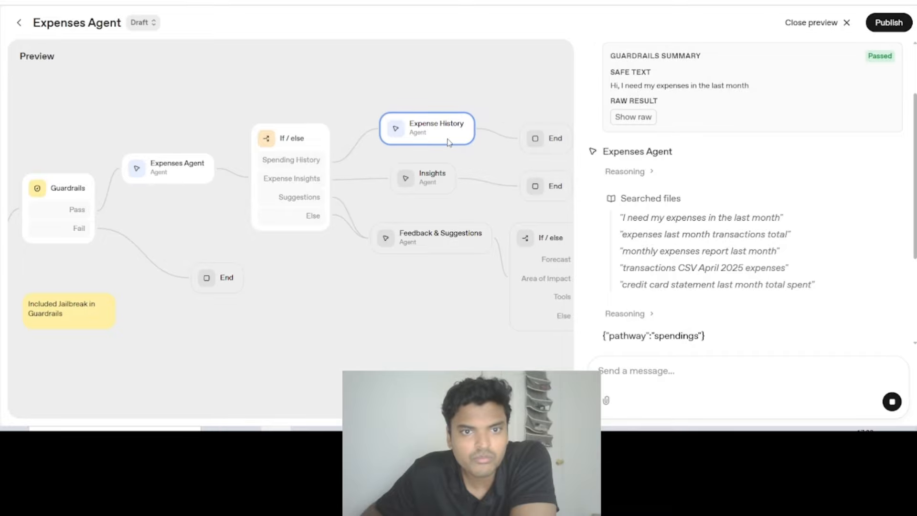
drag(437, 89, 333, 129)
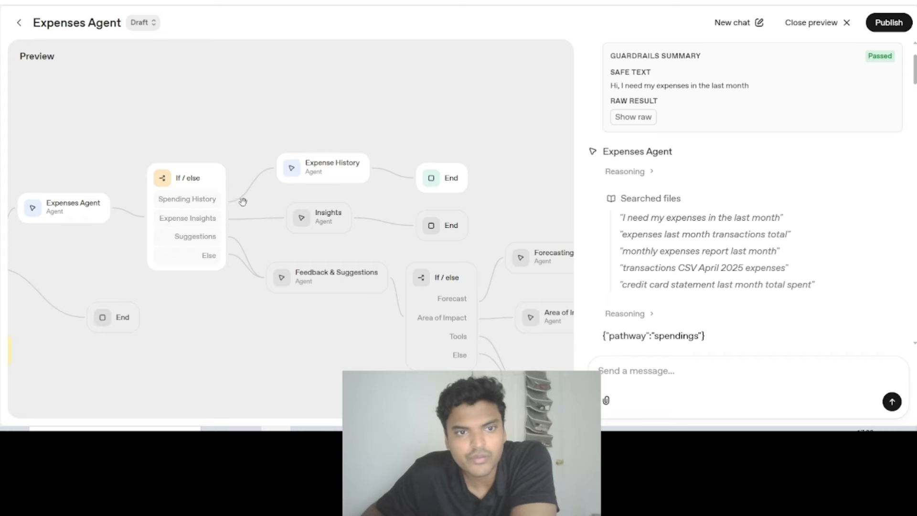
drag(385, 145, 326, 105)
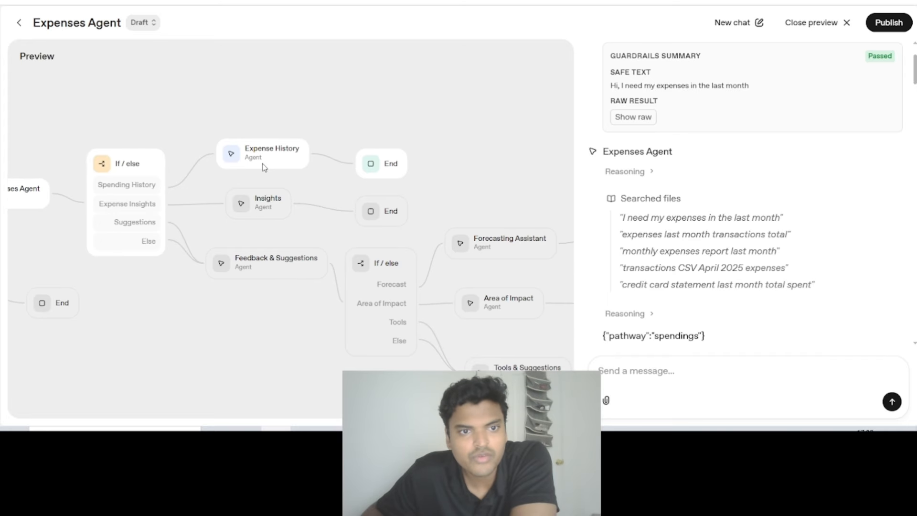
- Examine the Expense History agent's JSON output and the Expense history widget it renders in the test chat
scroll(625, 252, down, 10)
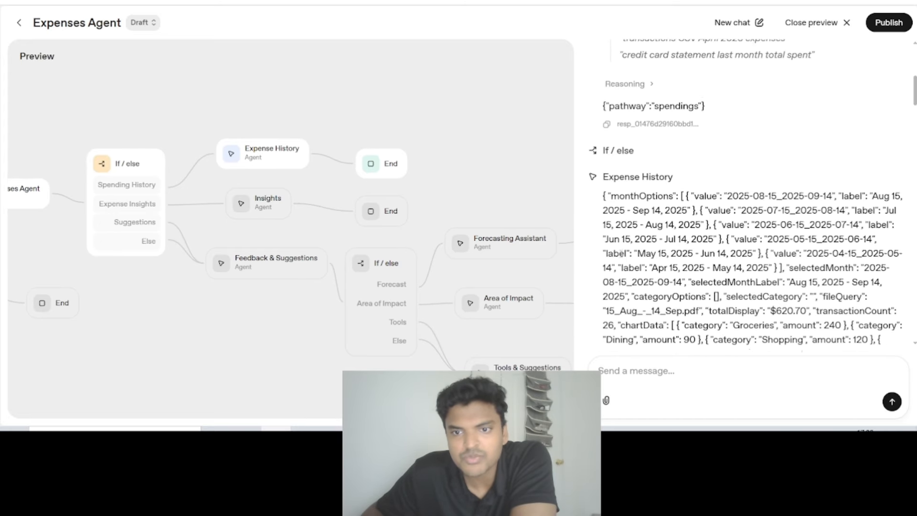
scroll(621, 258, down, 8)
scroll(621, 259, up, 3)
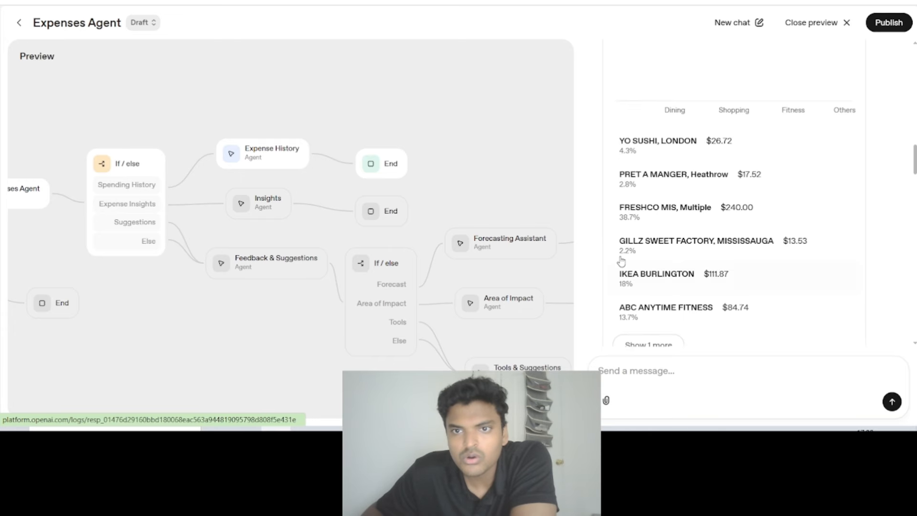
scroll(621, 262, up, 5)
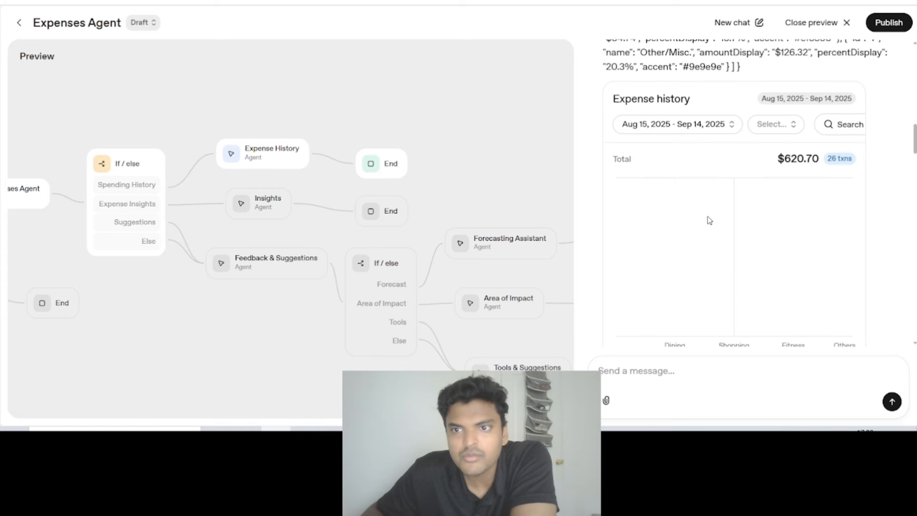
scroll(688, 191, down, 1)
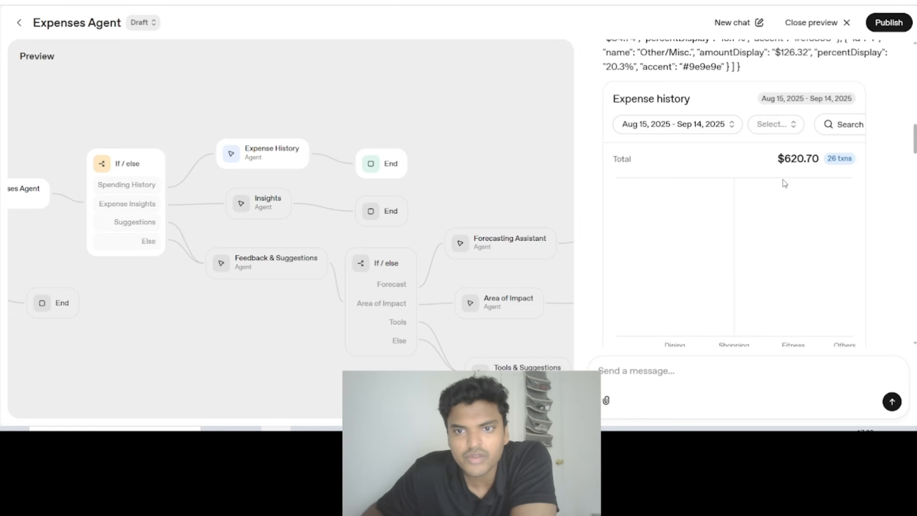
drag(425, 129, 405, 121)
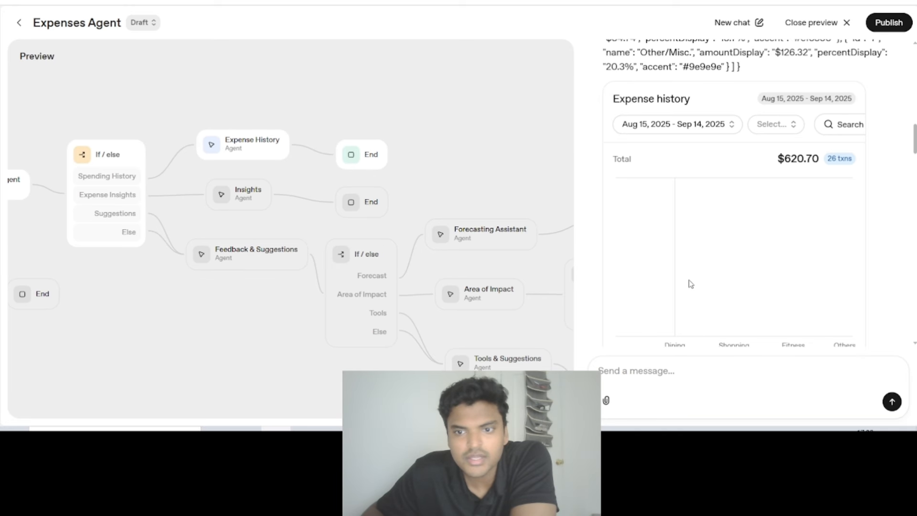
- Close the workflow preview and review the Insights agent's instructions and output format
click(817, 23)
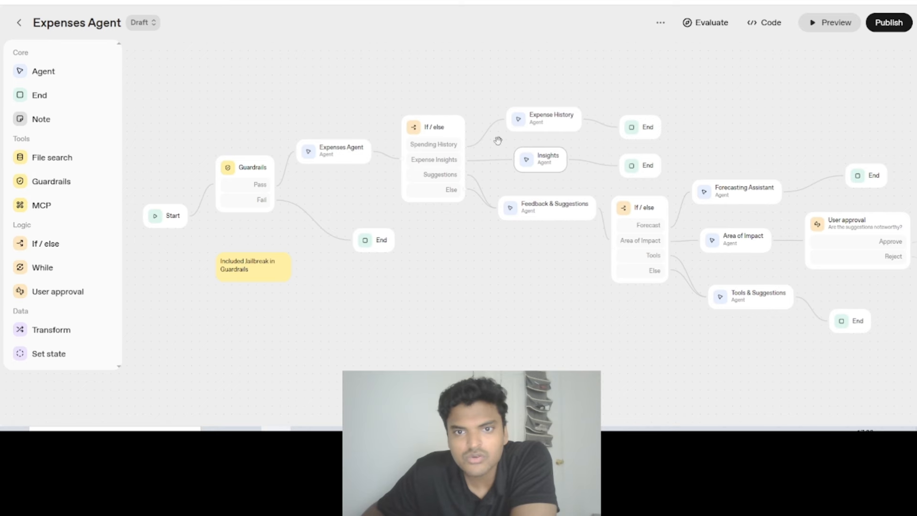
scroll(532, 132, up, 3)
scroll(548, 140, down, 2)
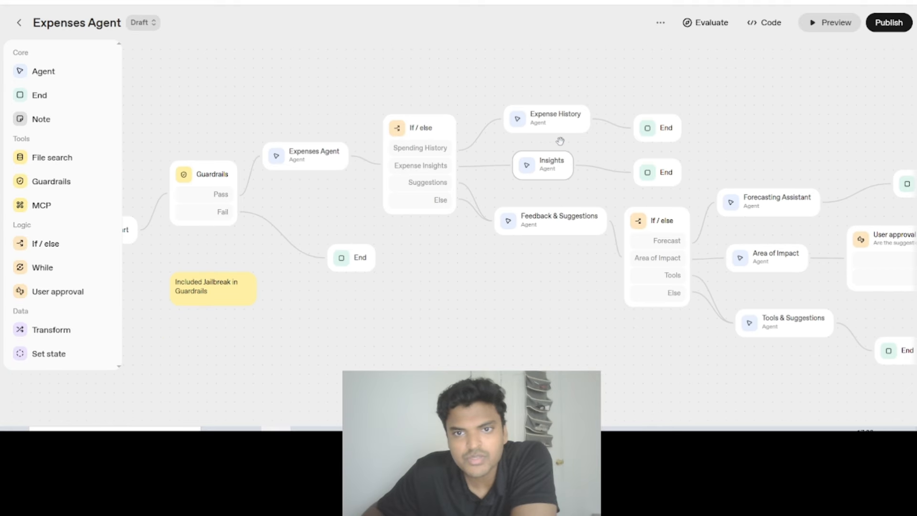
click(529, 165)
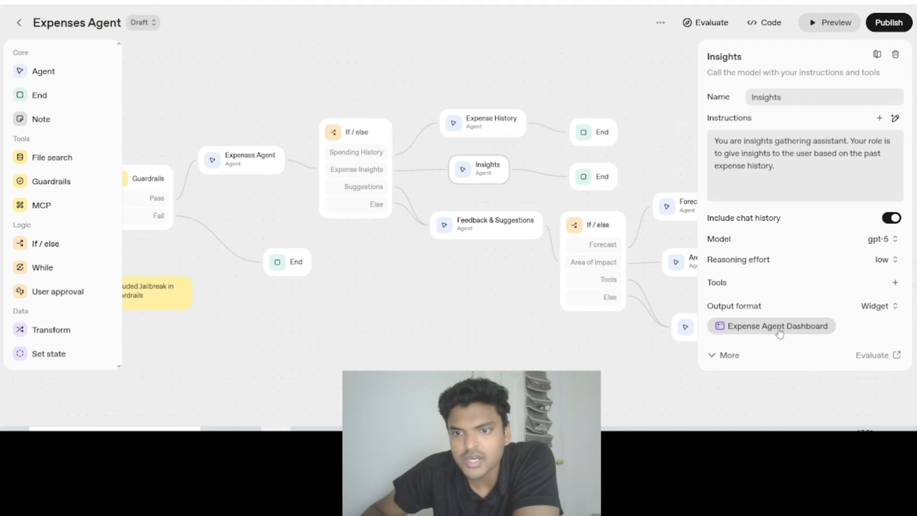
drag(483, 287, 409, 286)
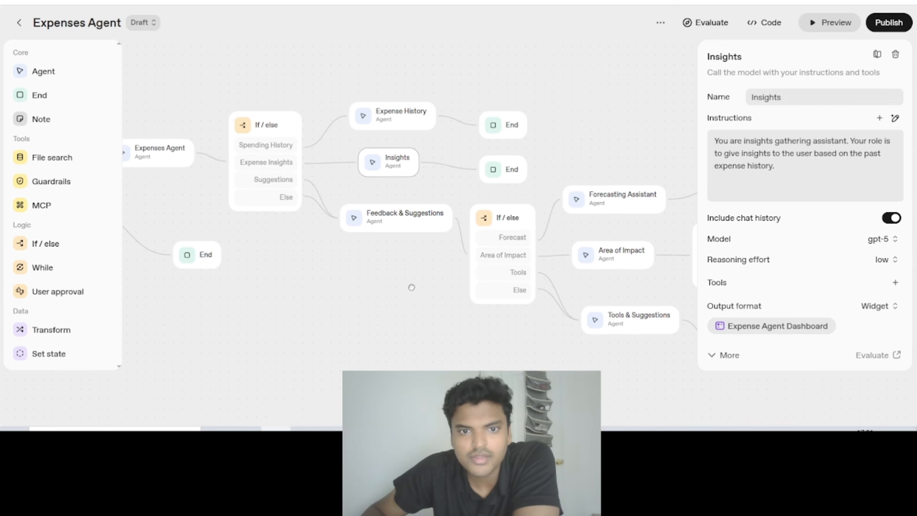
- Review the Feedback & Suggestions agent's settings and the branch conditions of the If / else node that follows it
click(395, 216)
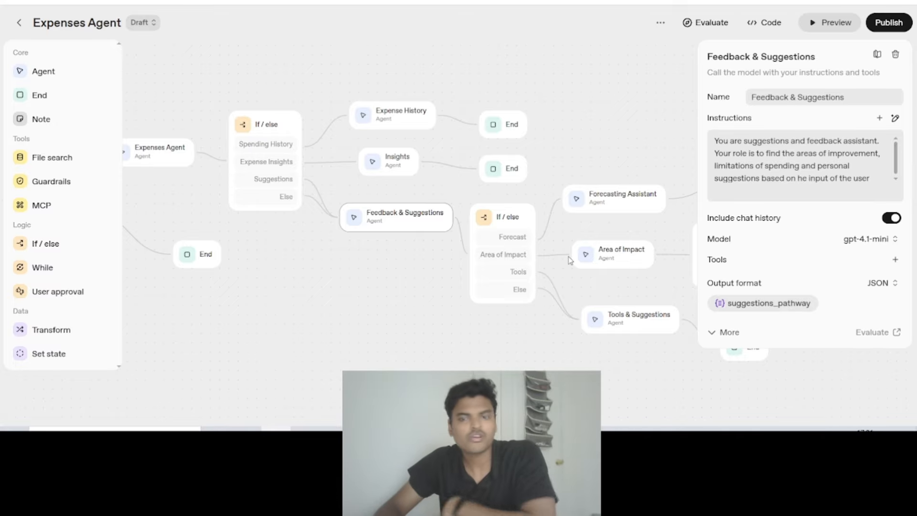
drag(573, 150, 476, 142)
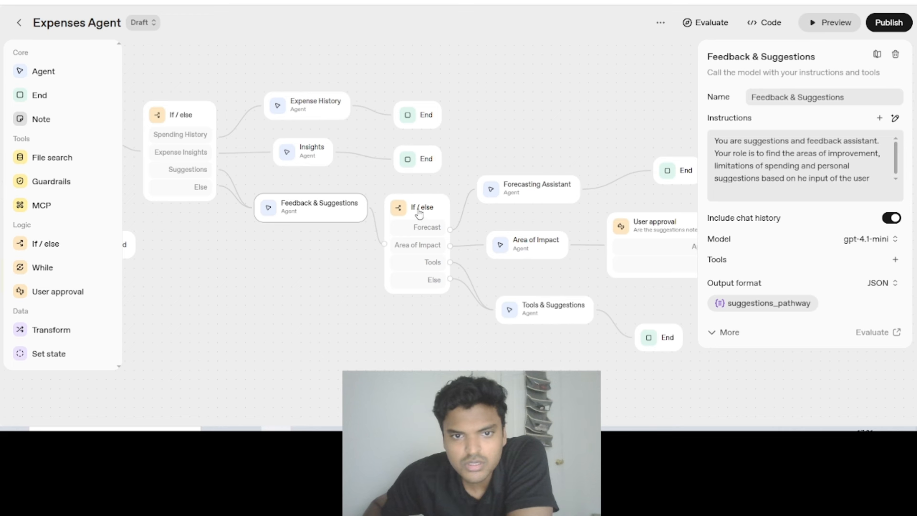
drag(417, 210, 427, 211)
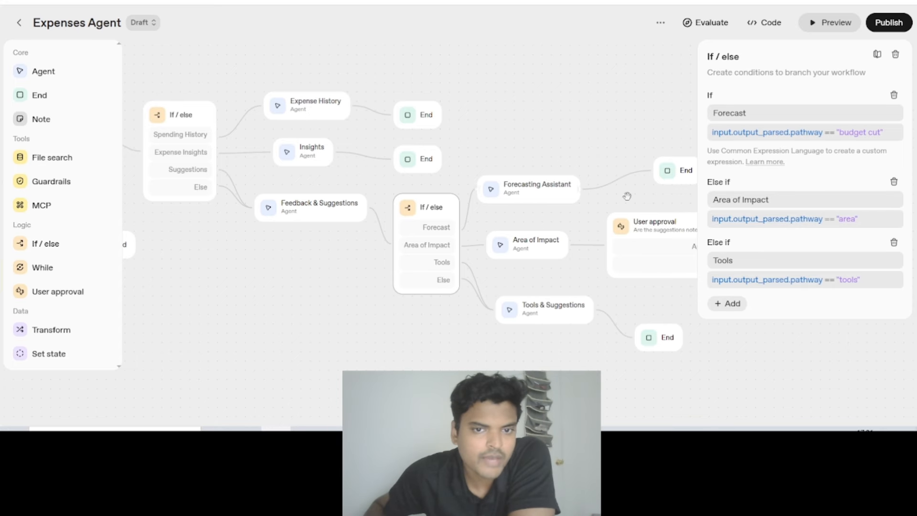
drag(493, 102, 455, 106)
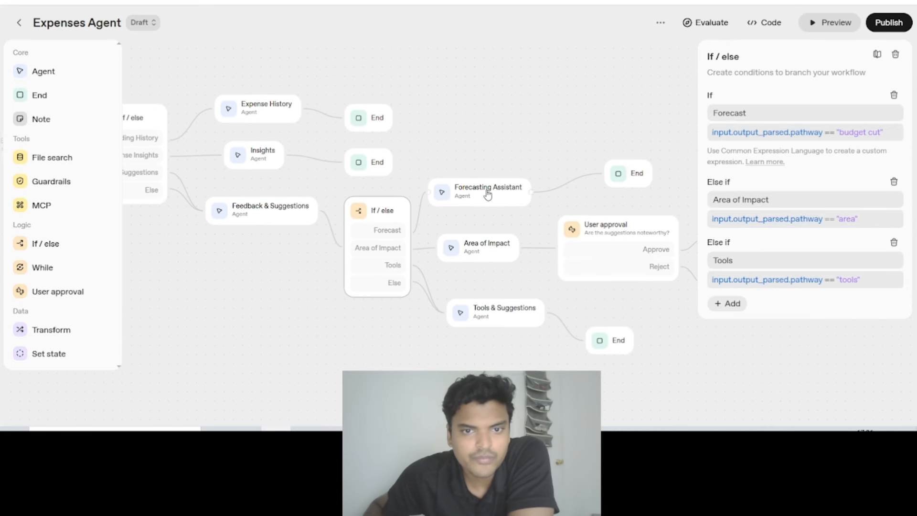
- Nudge the Forecasting Assistant, Area of Impact and Tools & Suggestions nodes slightly upward while viewing the agents' settings
drag(454, 201, 471, 189)
drag(467, 262, 485, 253)
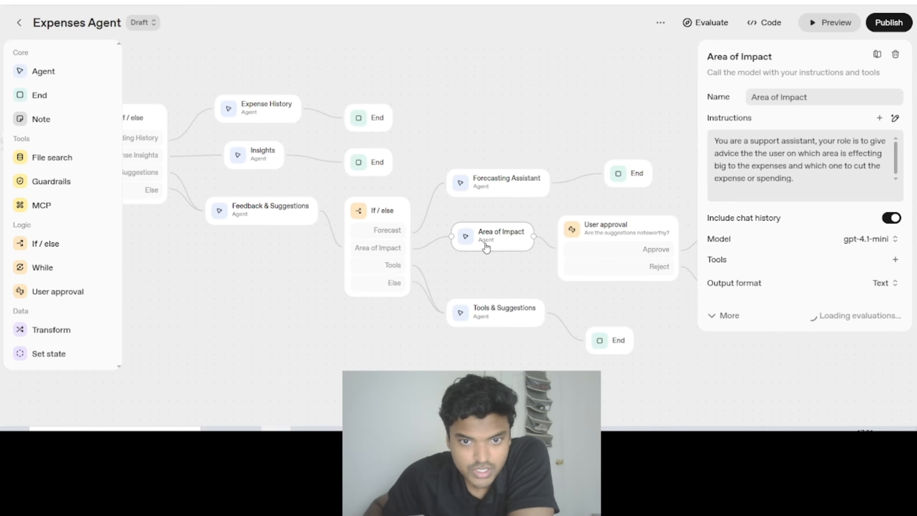
drag(486, 308, 480, 299)
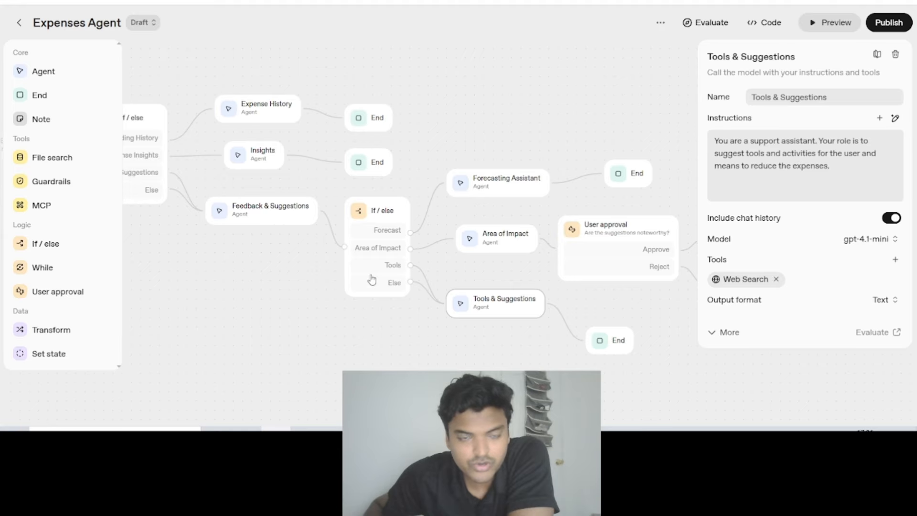
- Shift the suggestions branch's If / else node slightly left, and inspect the Feedback & Suggestions agent's suggestions_pathway output schema without changing it
drag(375, 210, 366, 211)
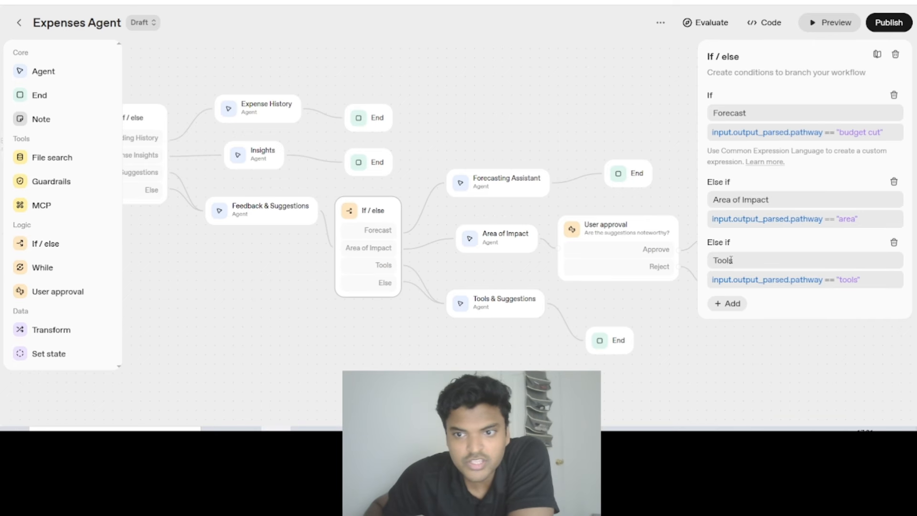
click(248, 217)
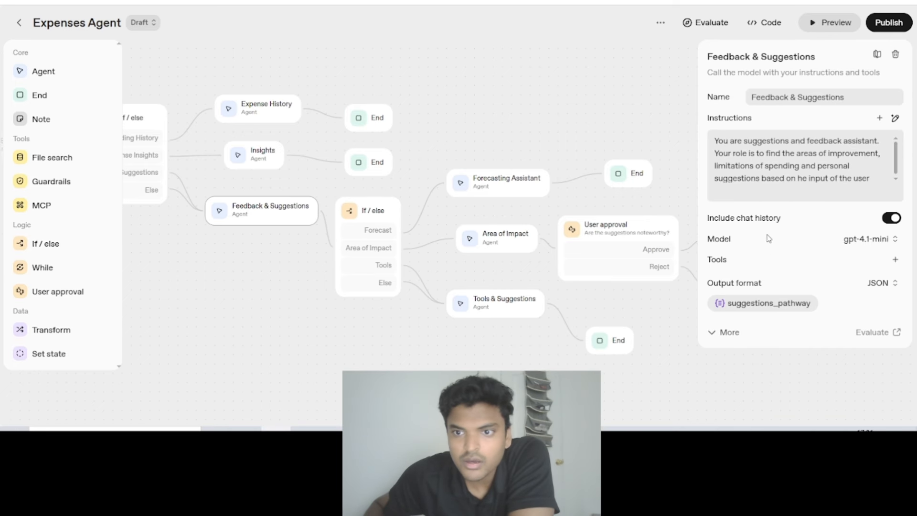
click(765, 303)
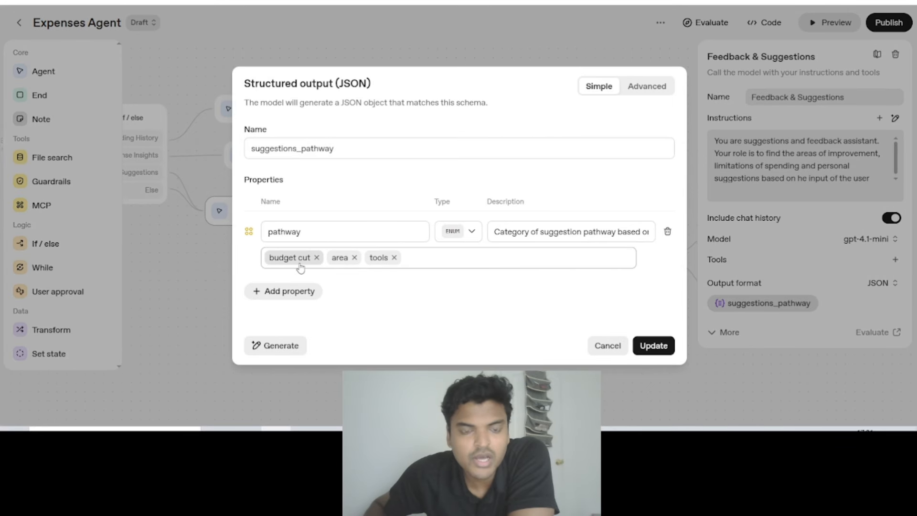
click(607, 345)
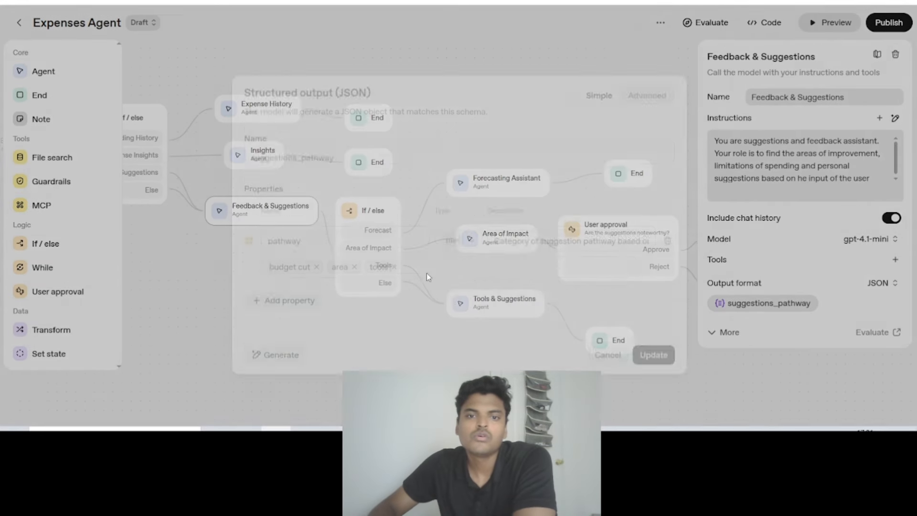
- Move the Area of Impact and Tools & Suggestions nodes slightly closer to the If / else node while checking the three branch agents' settings
click(469, 191)
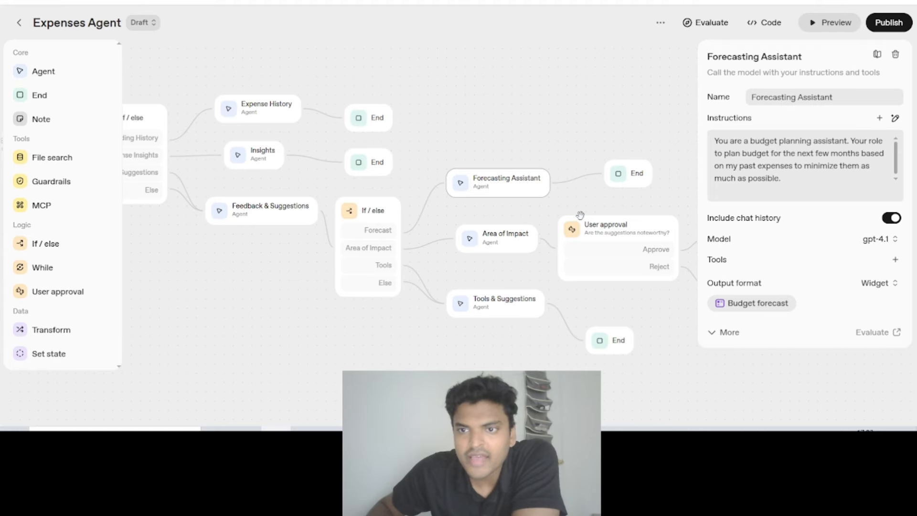
click(479, 252)
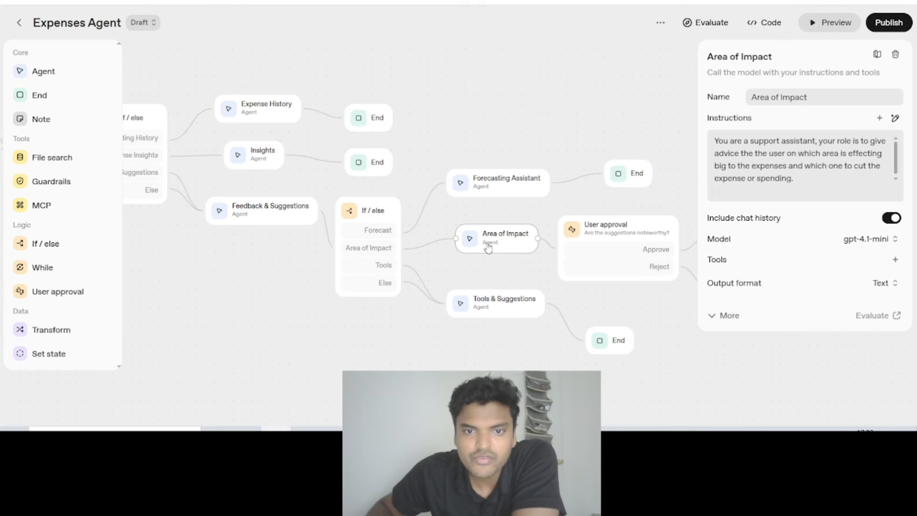
click(475, 304)
drag(475, 304, 469, 299)
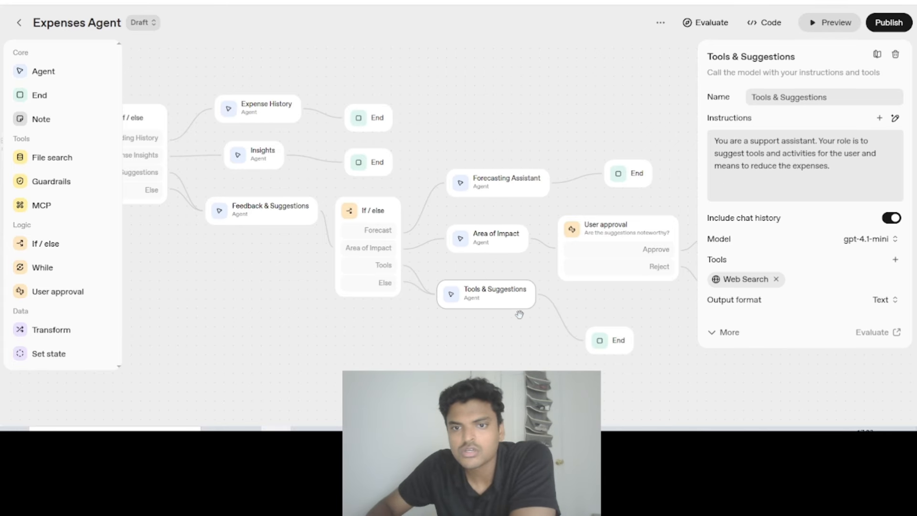
mouse_move(487, 250)
mouse_down()
mouse_move(467, 250)
mouse_move(483, 240)
mouse_up()
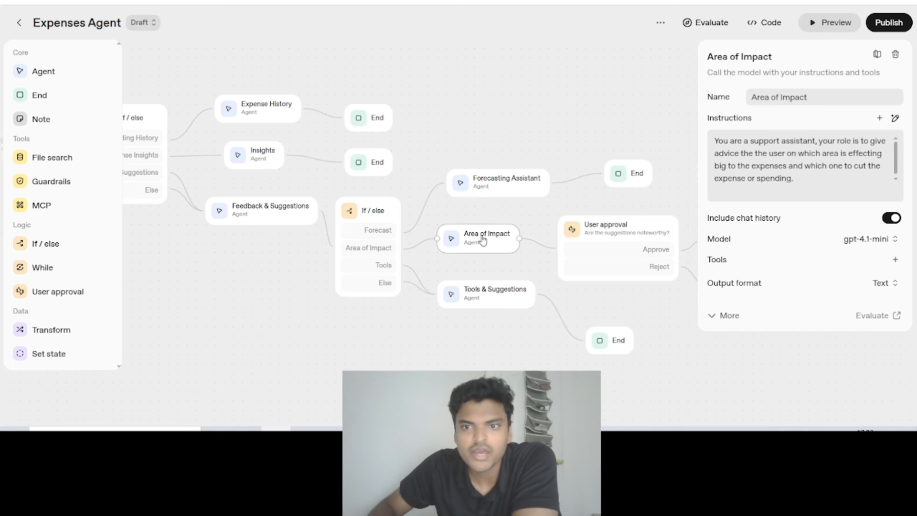
- Read through the Area of Impact agent's instructions and close its settings
drag(751, 143, 704, 138)
click(816, 182)
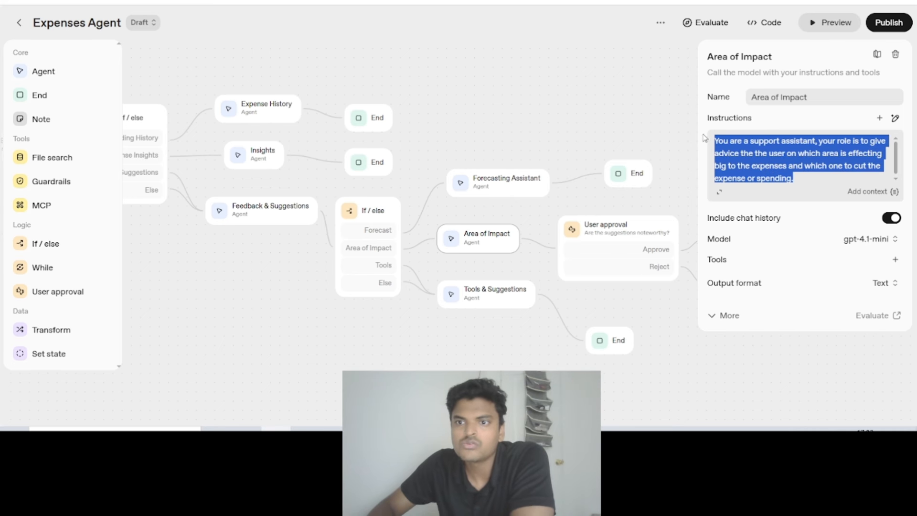
click(804, 166)
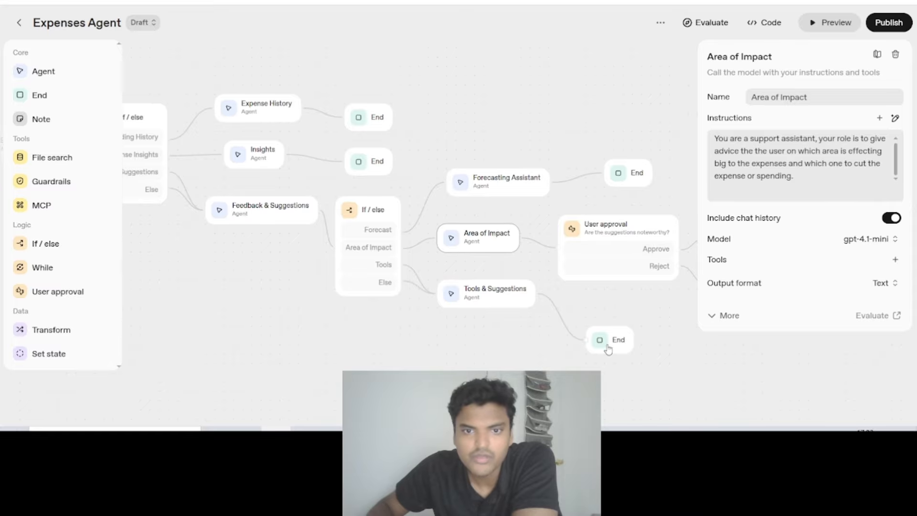
click(379, 358)
click(485, 243)
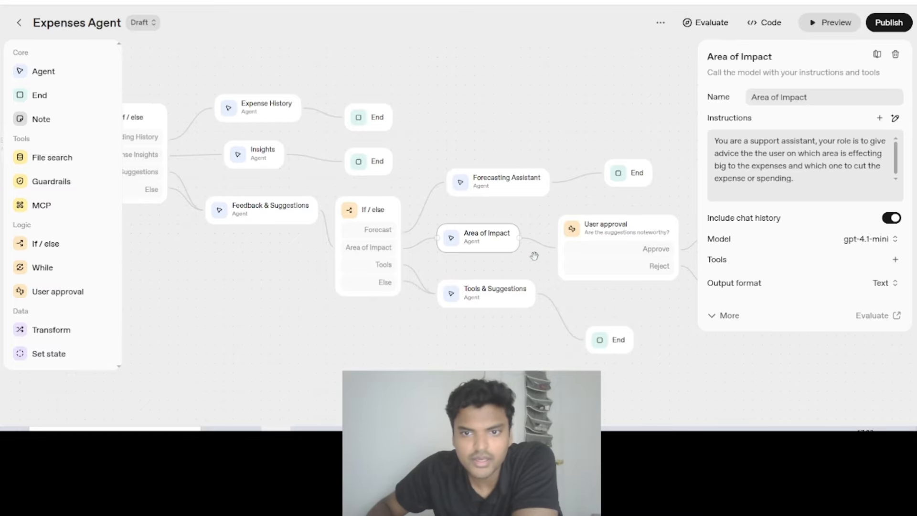
click(380, 353)
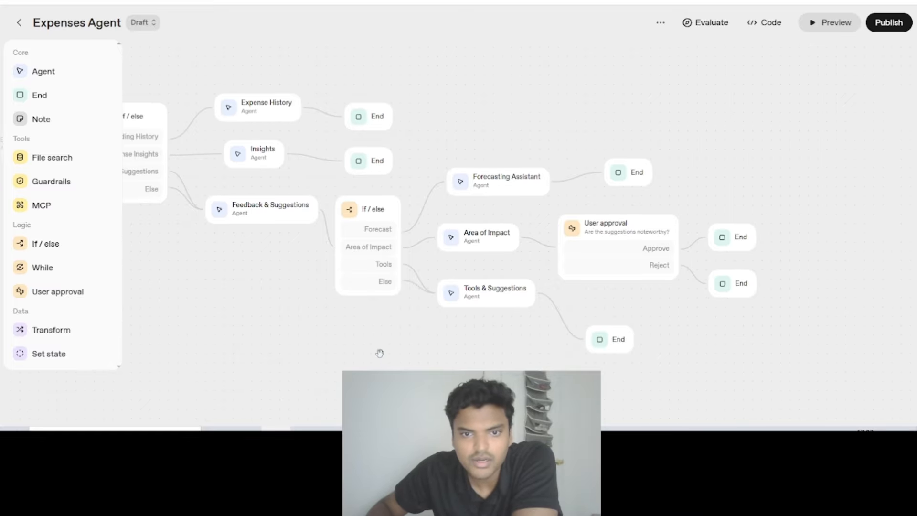
- Review the Tools & Suggestions agent's instructions, Web Search tool and output format
click(478, 295)
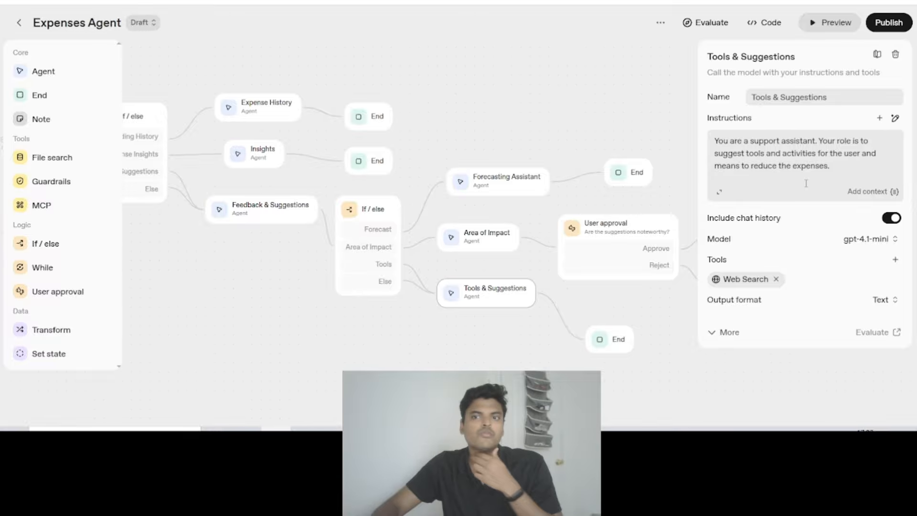
click(595, 88)
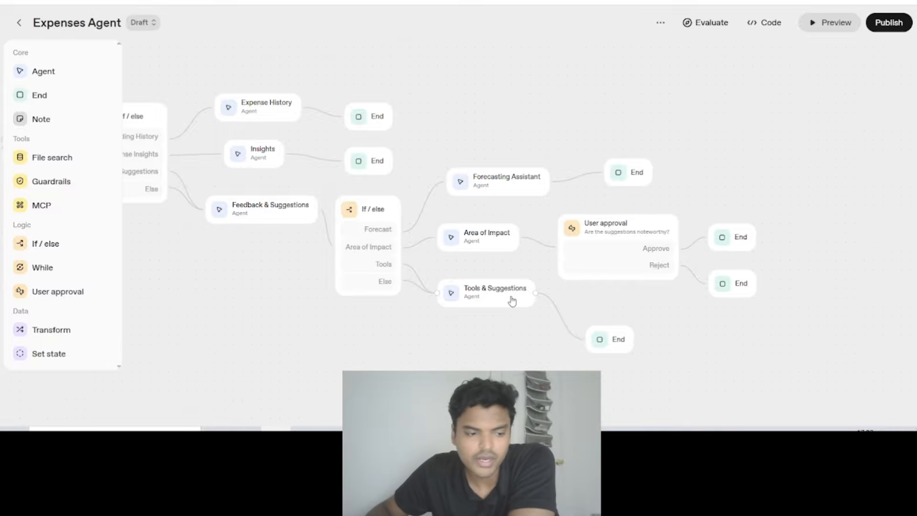
drag(485, 129, 469, 125)
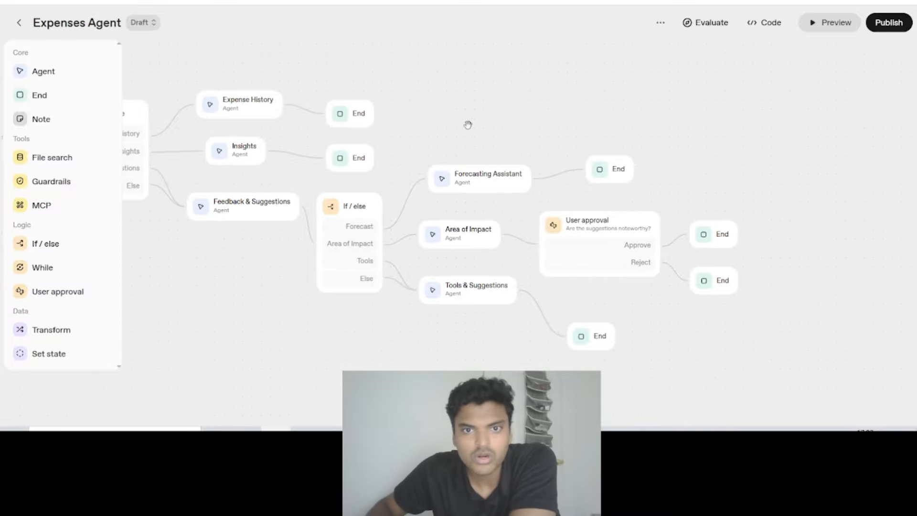
click(480, 297)
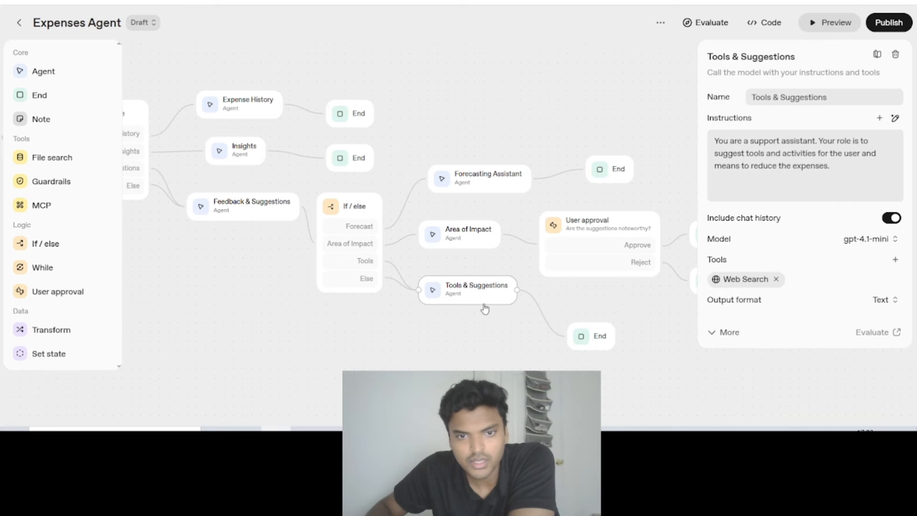
click(383, 346)
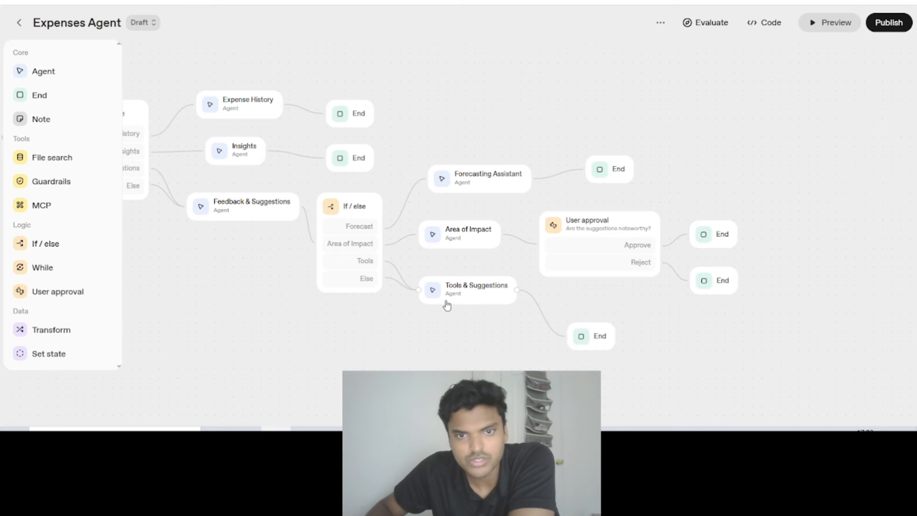
- Move the Forecasting Assistant node slightly closer to the If / else node, and preview the agent's Budget forecast widget
drag(457, 182, 439, 182)
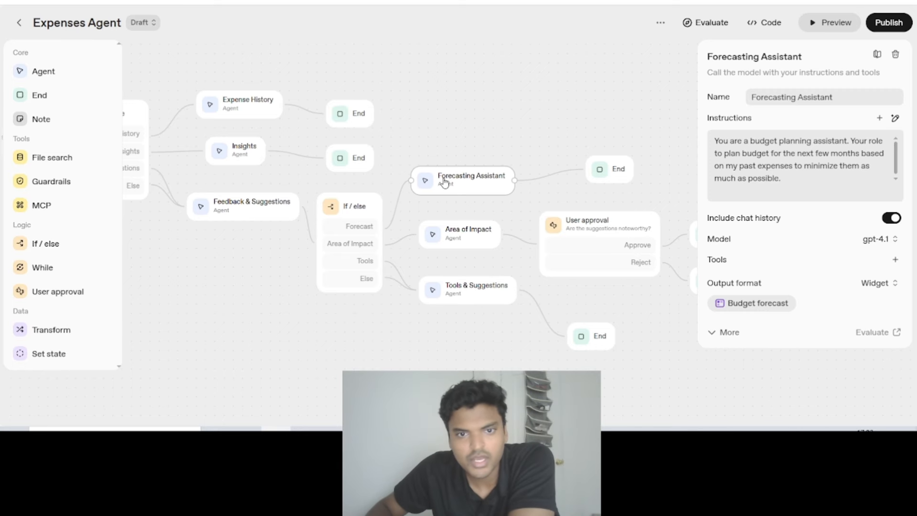
click(455, 325)
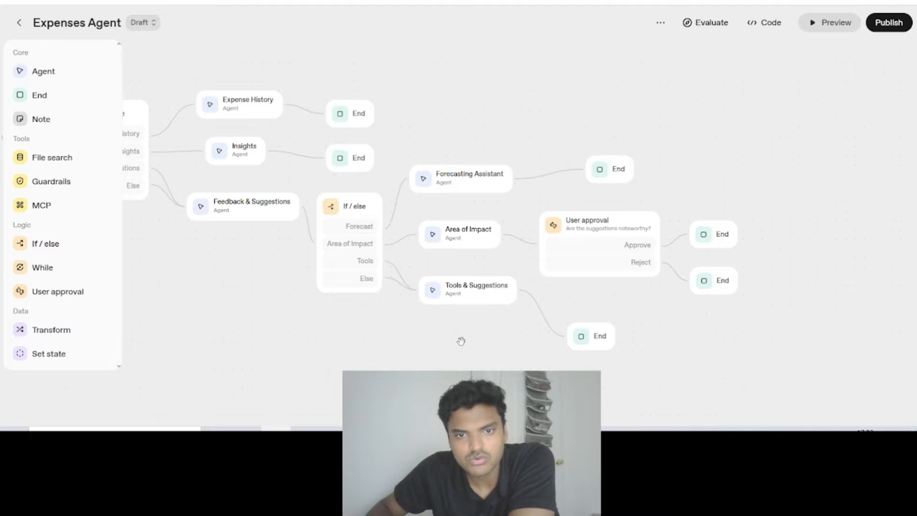
click(459, 191)
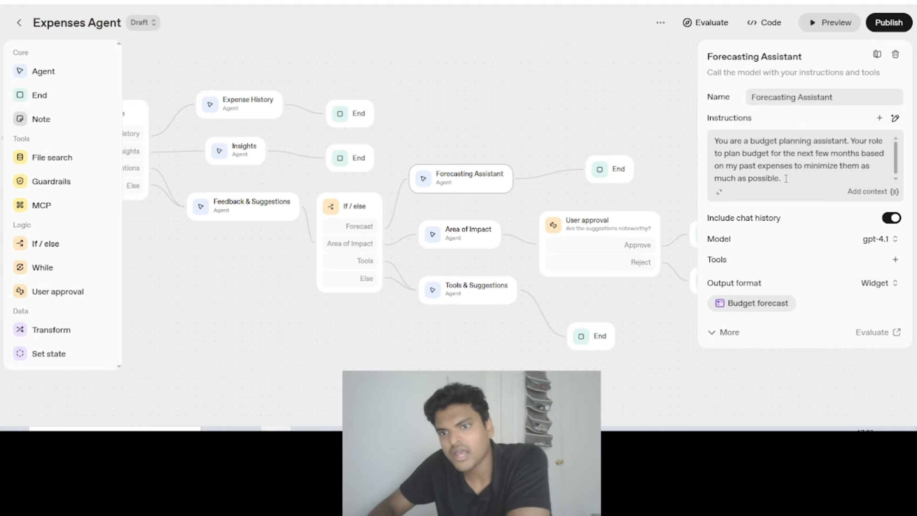
click(774, 304)
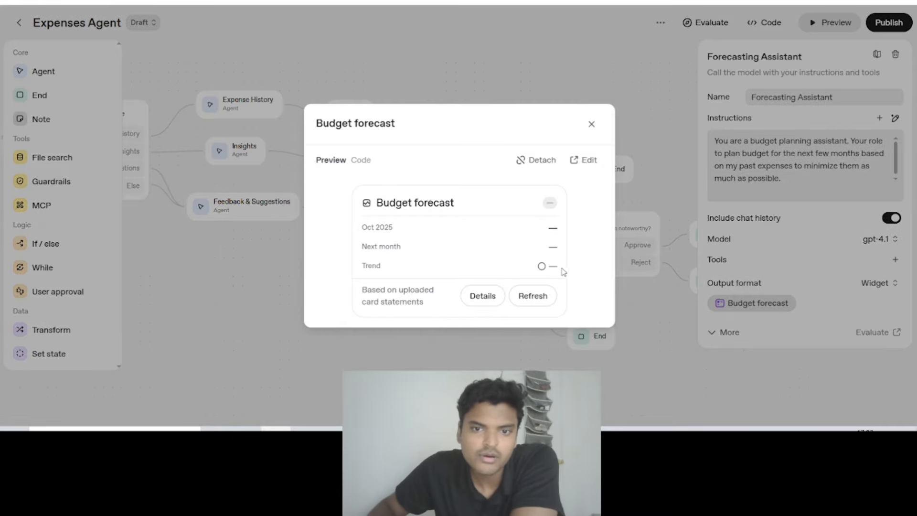
drag(563, 268, 361, 222)
click(362, 236)
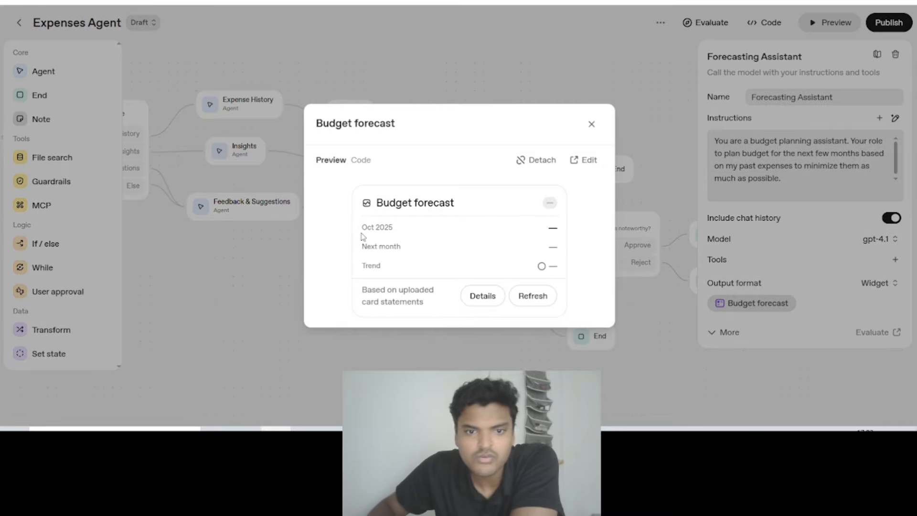
click(591, 125)
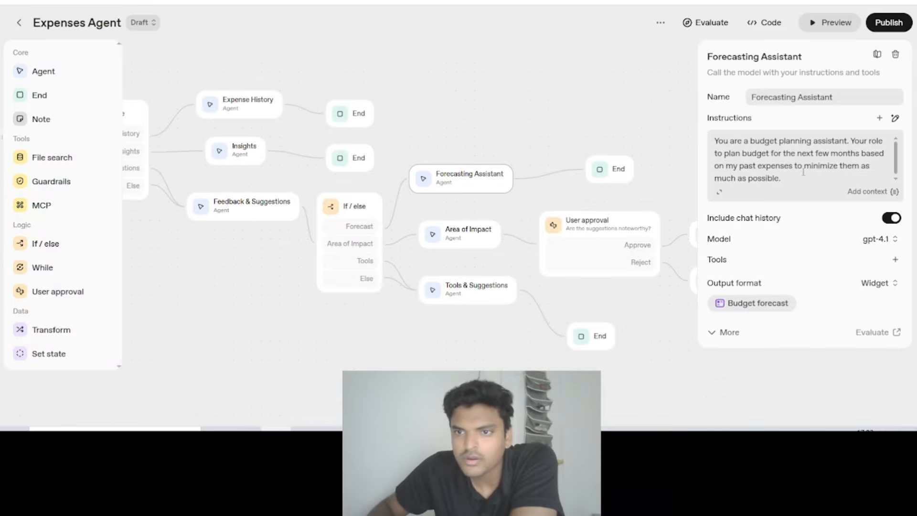
click(596, 104)
- Check the Forecasting Assistant's settings and look over the workflow from the Expenses Agent node to the final End nodes
drag(535, 135, 562, 128)
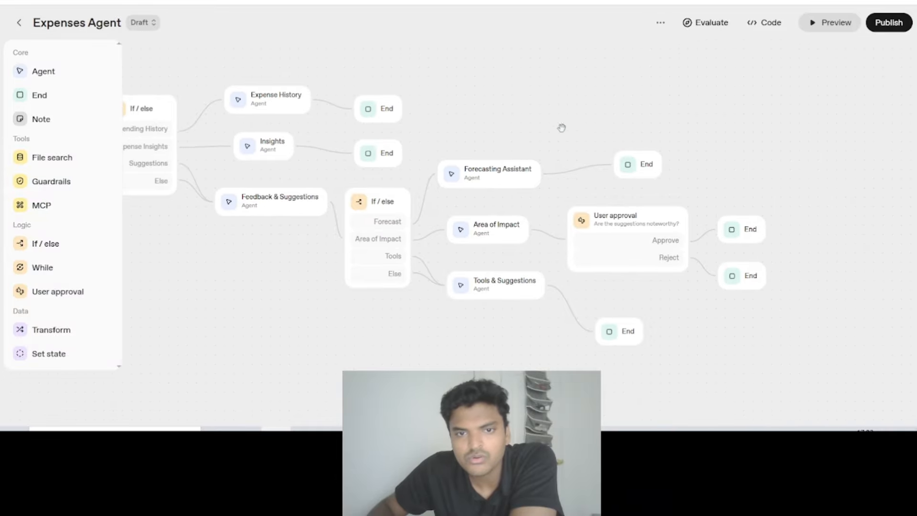
click(510, 177)
drag(510, 177, 501, 177)
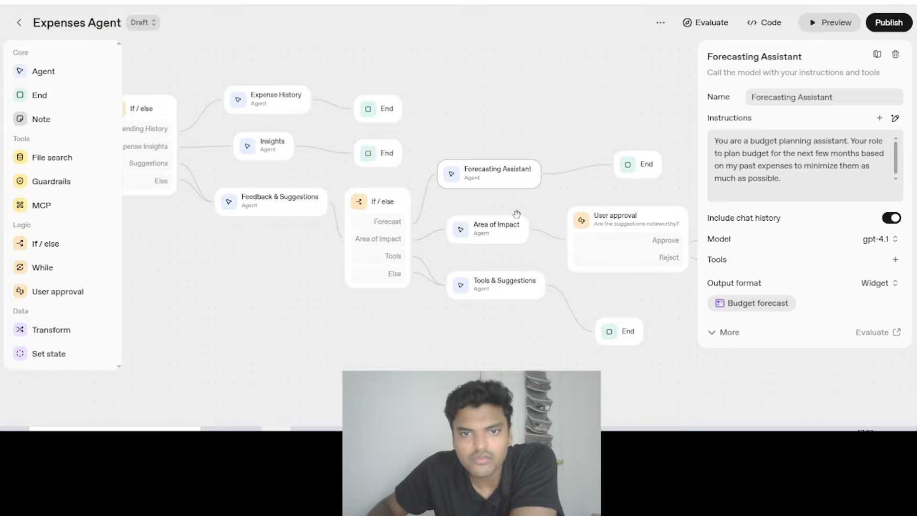
click(504, 111)
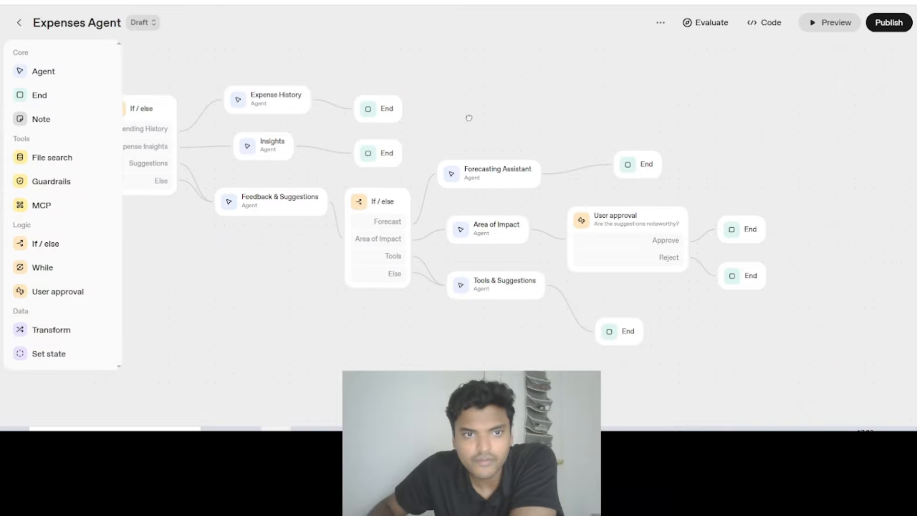
drag(469, 118, 542, 123)
scroll(286, 270, down, 1)
drag(284, 273, 355, 280)
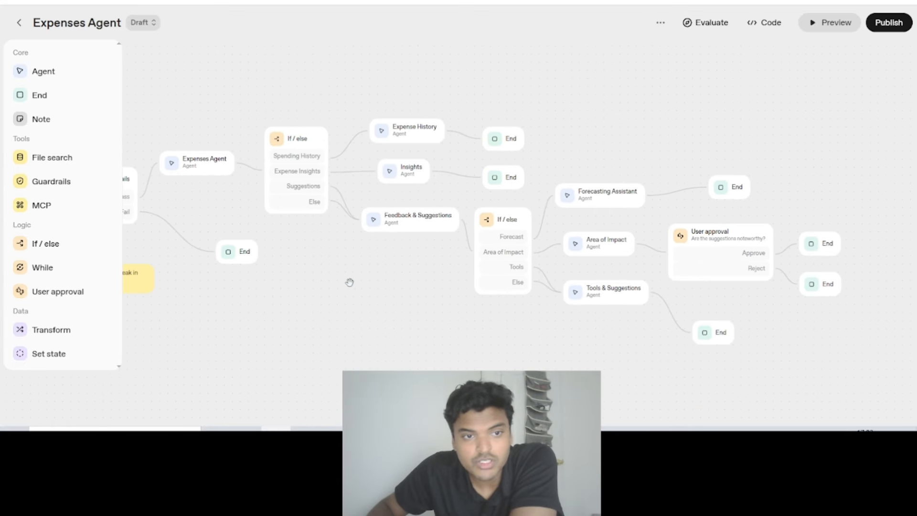
scroll(349, 282, down, 2)
scroll(369, 291, up, 4)
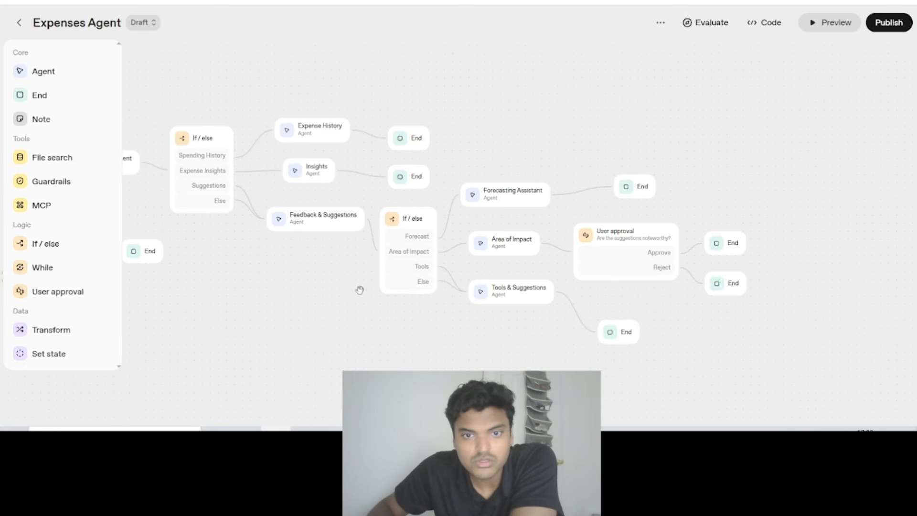
- Review the Forecasting Assistant's settings once more and shift its node slightly away from the If / else node
click(508, 193)
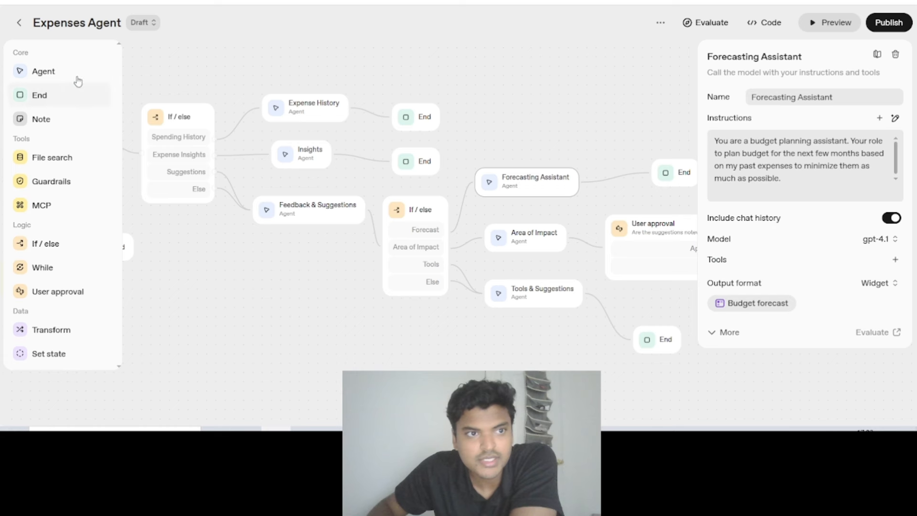
click(489, 76)
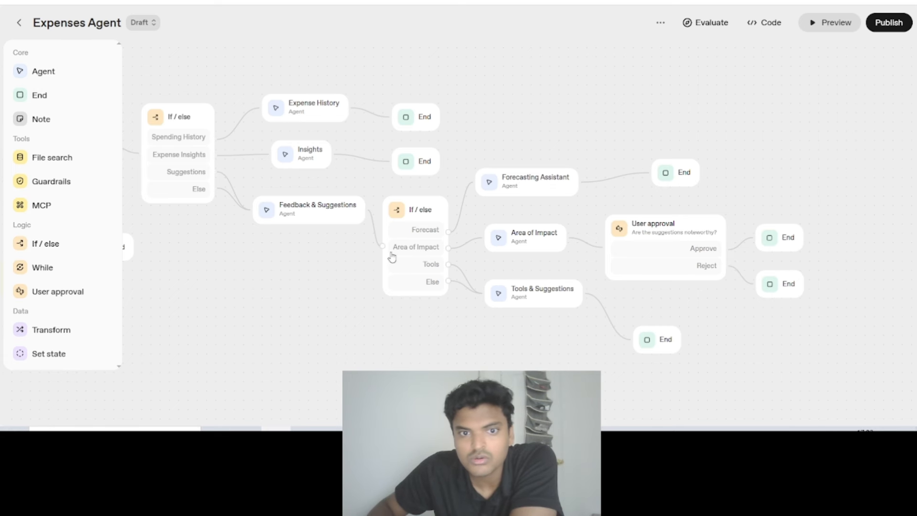
drag(530, 199, 533, 191)
click(524, 139)
drag(604, 140, 543, 138)
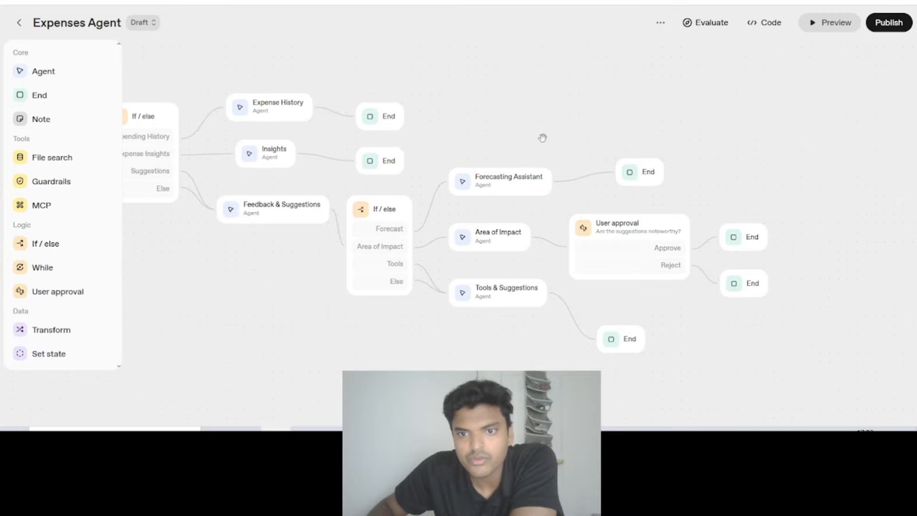
- Preview the workflow and send the message "Hi, I want to know in which area my spendings are more in."
click(819, 27)
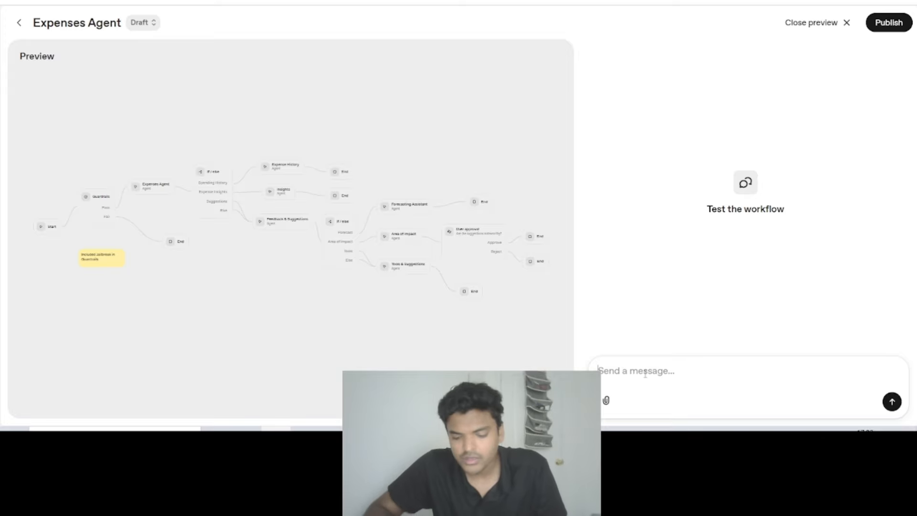
text(Hi, In want)
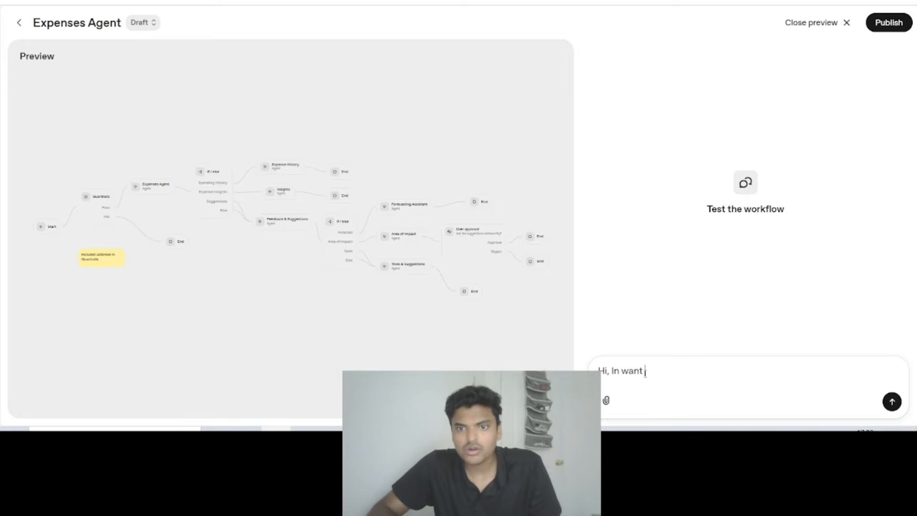
key(BackSpace)
key(BackSpace)
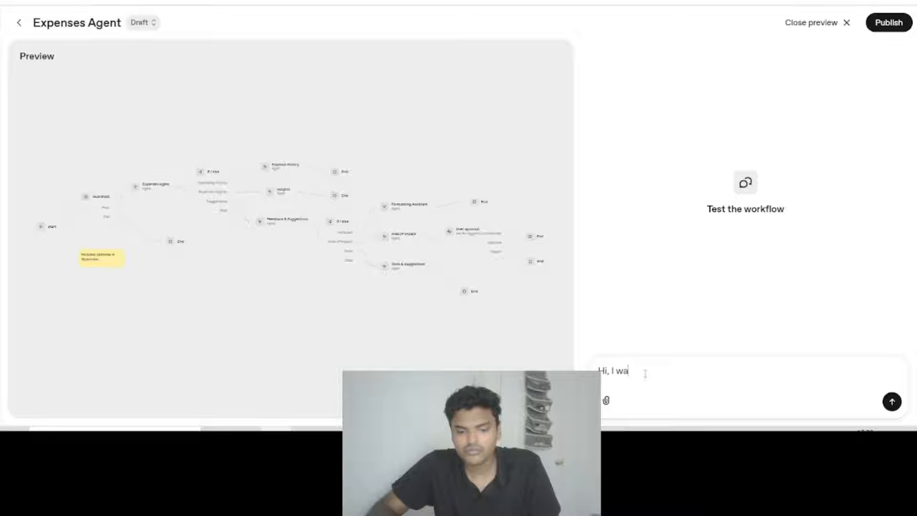
text(nt to know hich a)
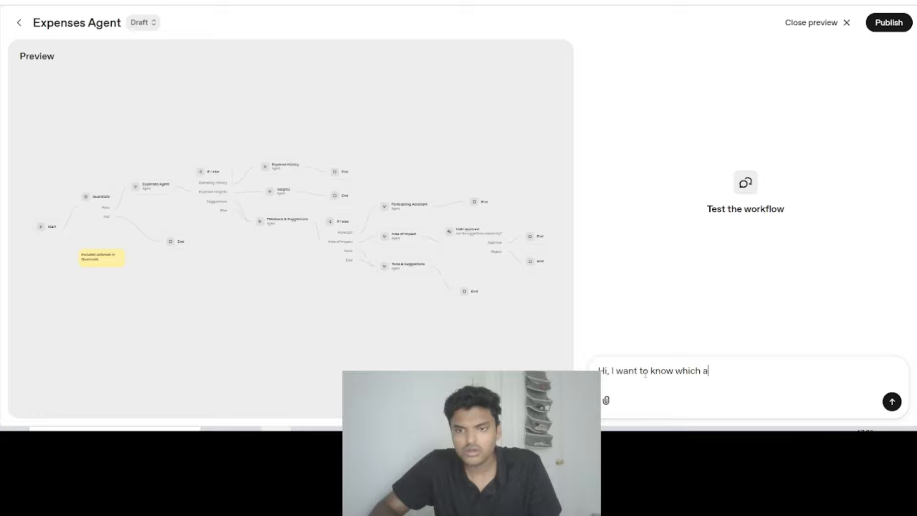
text(whic)
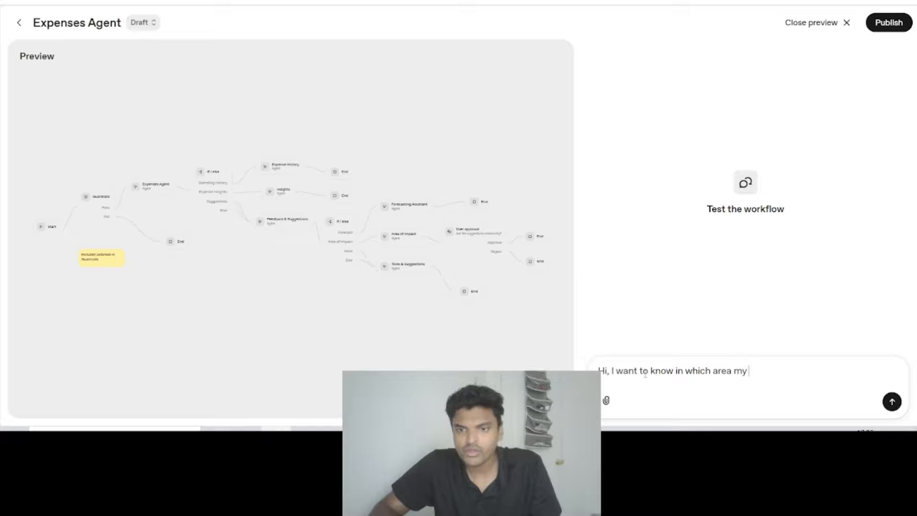
text(s are more in.)
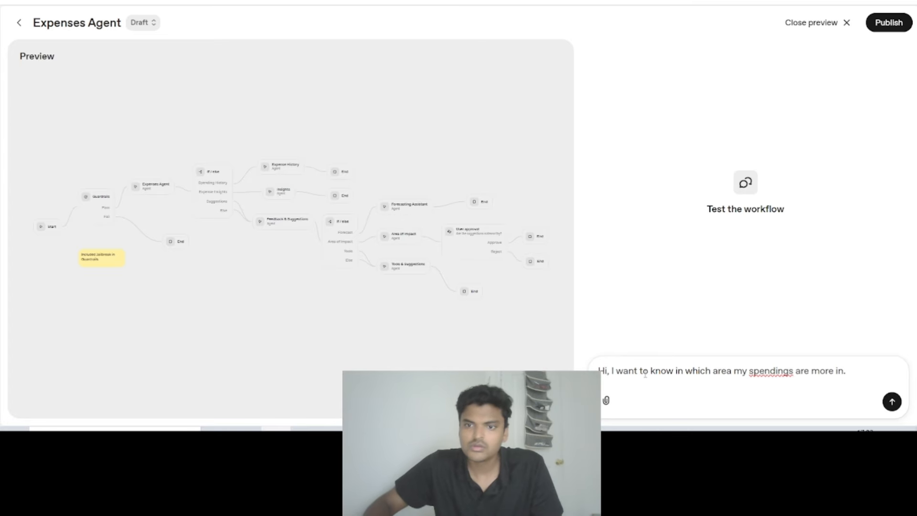
key(Return)
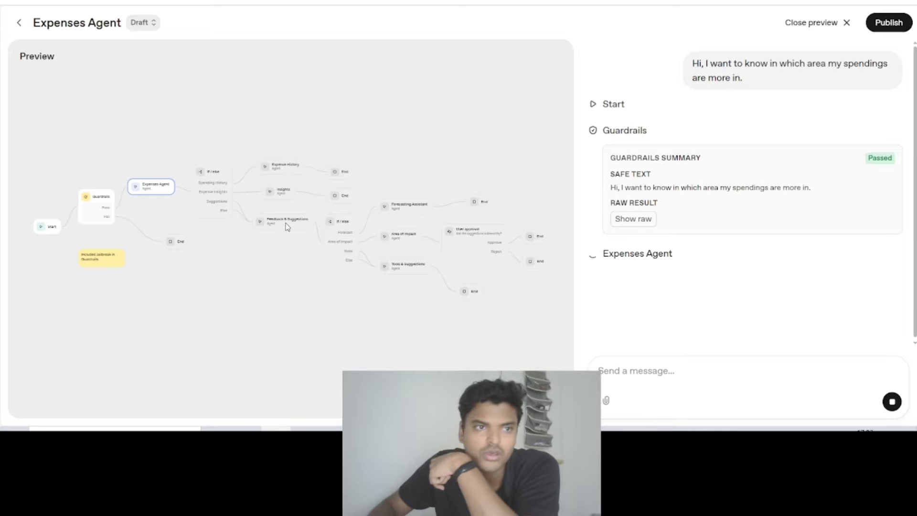
- Follow the spending-area test run through the workflow graph and examine its Guardrails summary, Expenses Agent reasoning and searched files
scroll(287, 221, up, 2)
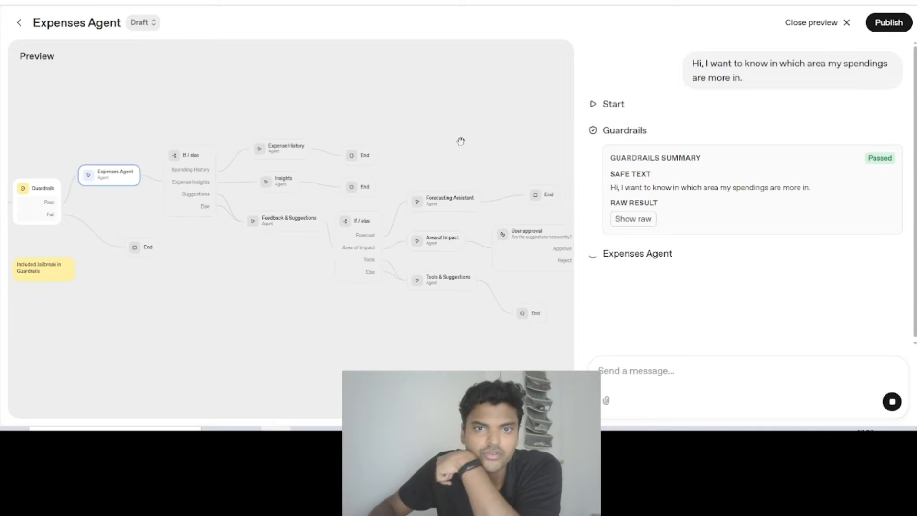
drag(447, 135, 448, 137)
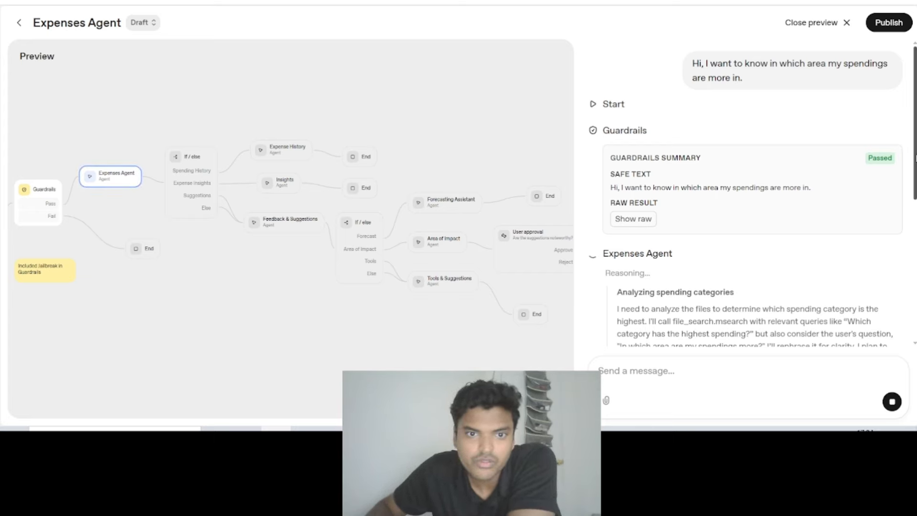
scroll(514, 157, right, 2)
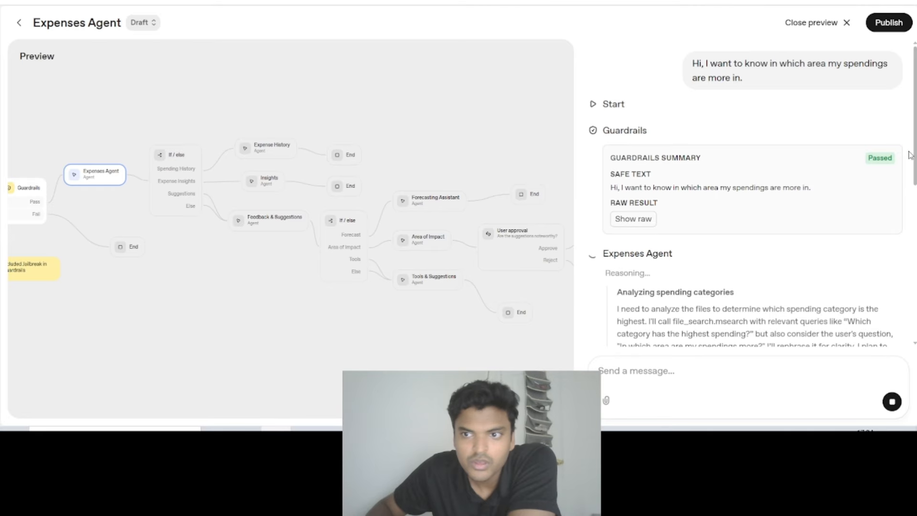
drag(915, 145, 915, 167)
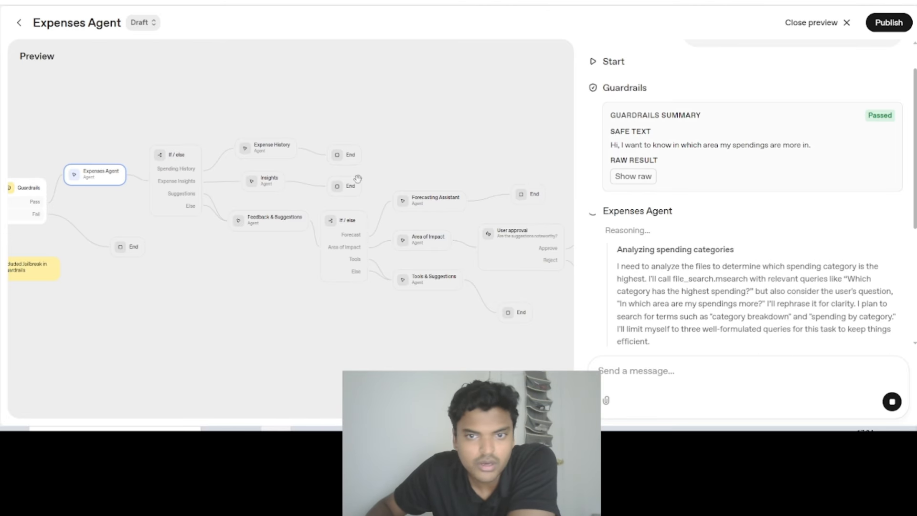
scroll(384, 102, right, 3)
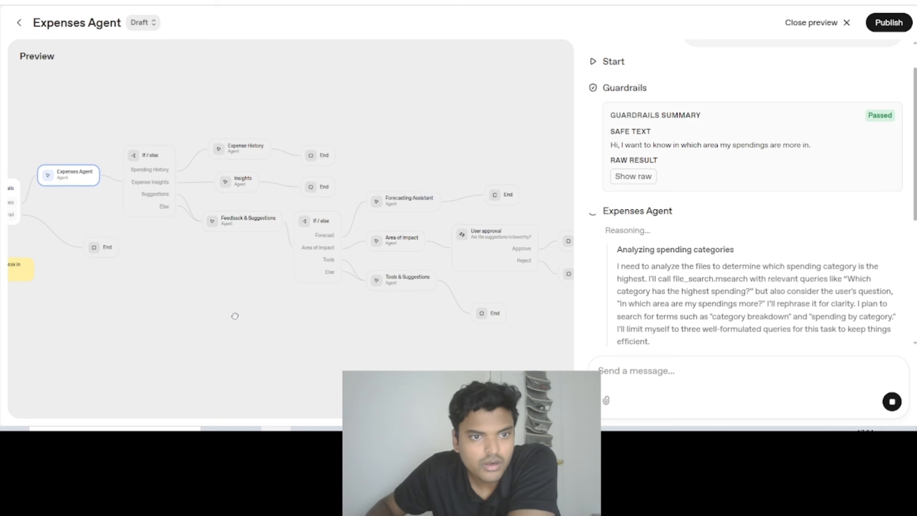
scroll(235, 316, left, 3)
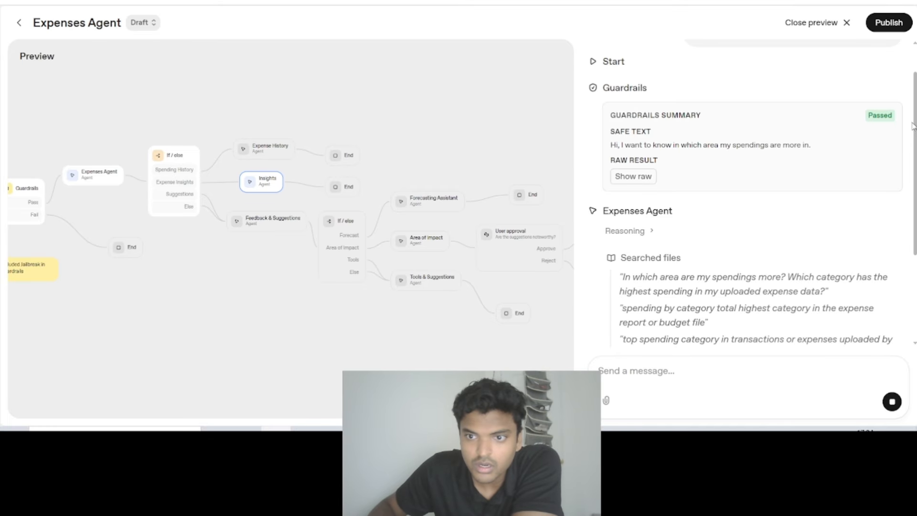
drag(912, 126, 856, 128)
click(693, 177)
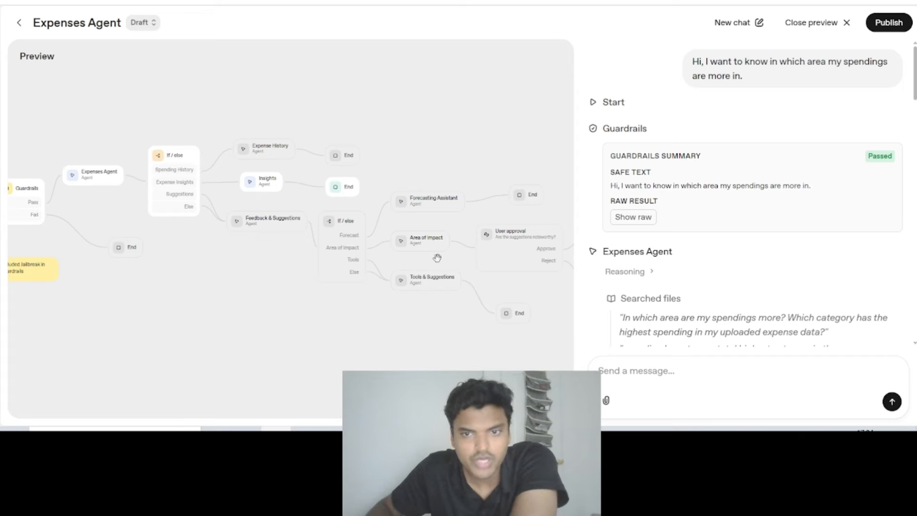
mouse_move(915, 105)
mouse_down()
mouse_move(913, 325)
mouse_move(910, 88)
mouse_up()
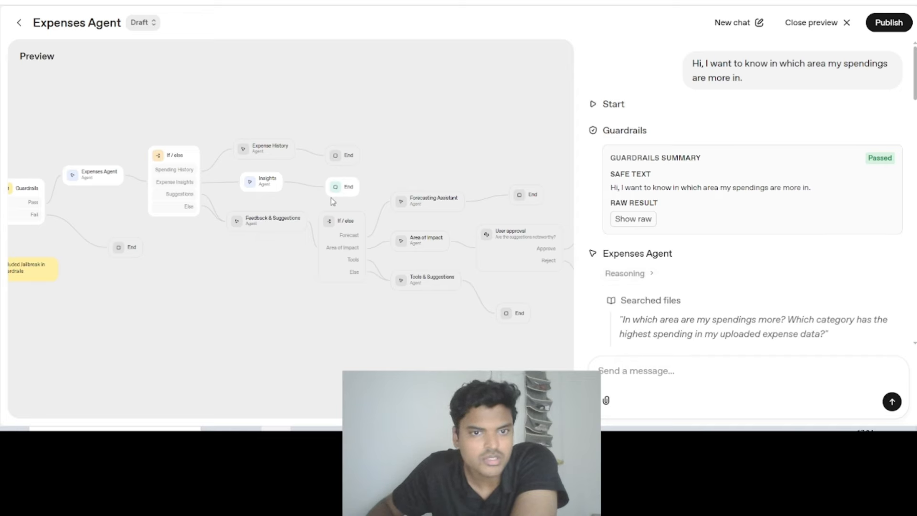
- Start a new preview chat and send "Hi, I would like suggestions on which area of my expenses to reduce"
click(729, 23)
click(648, 368)
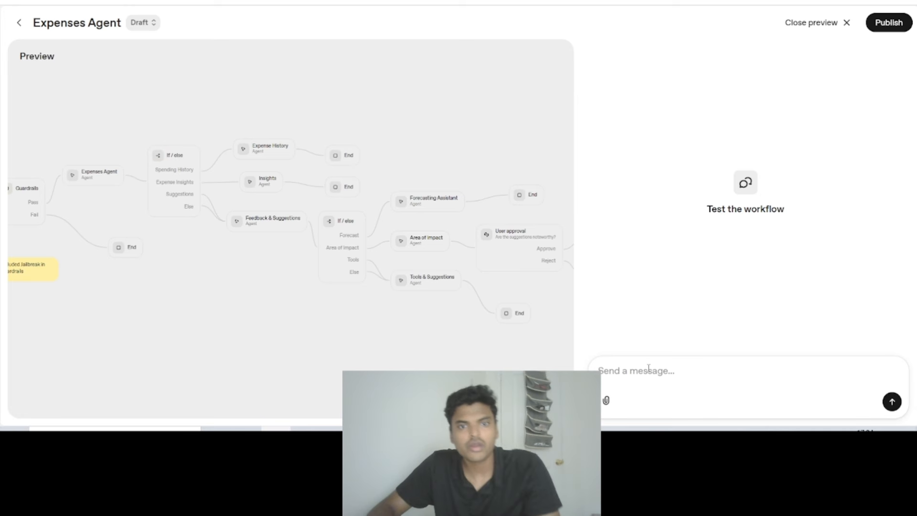
text(Hi,)
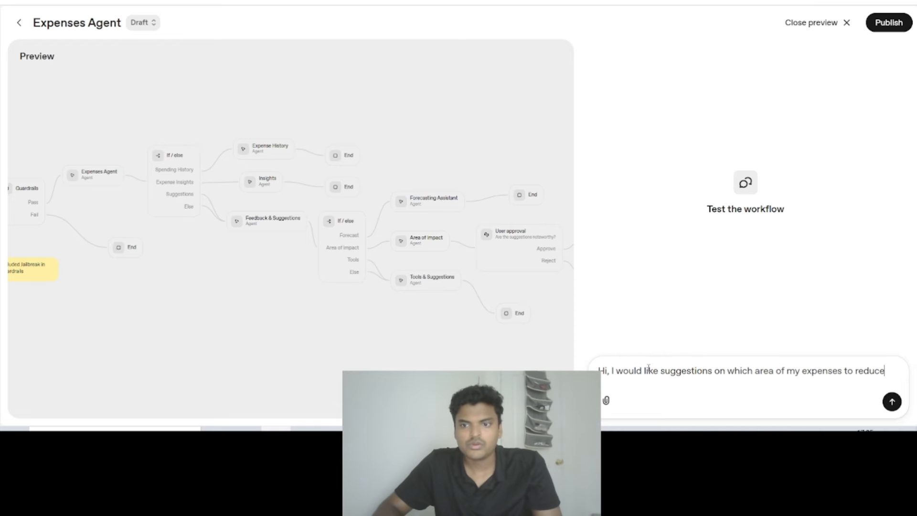
key(Return)
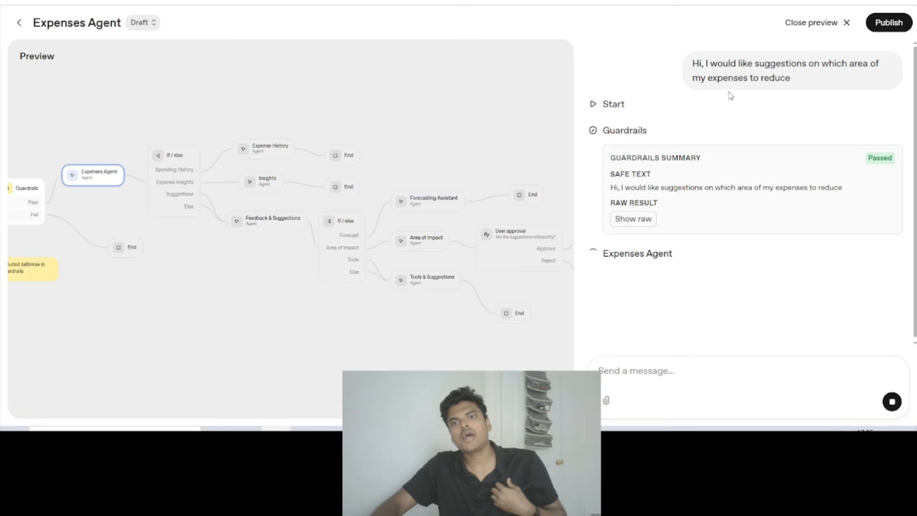
- Follow the expense-reduction test run in the workflow graph and read the Expenses Agent's reasoning and file searches
drag(227, 292, 286, 308)
scroll(320, 287, up, 2)
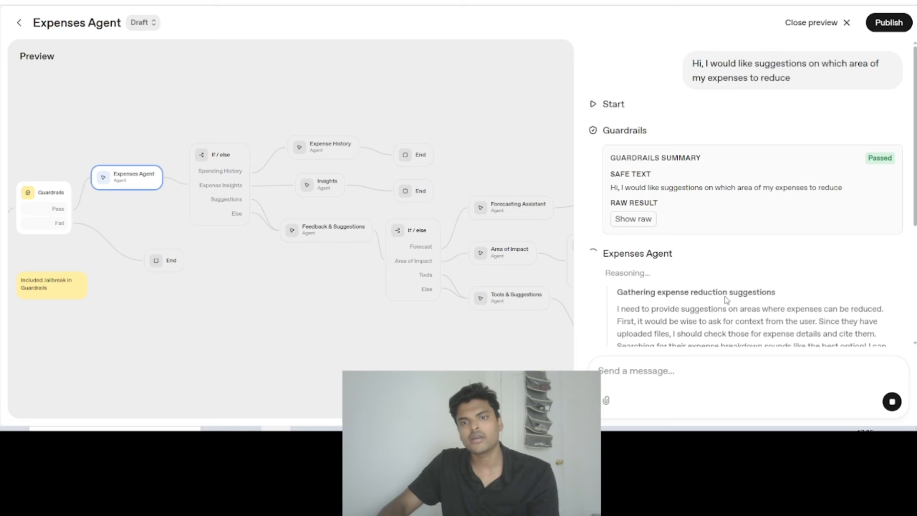
drag(480, 121, 411, 115)
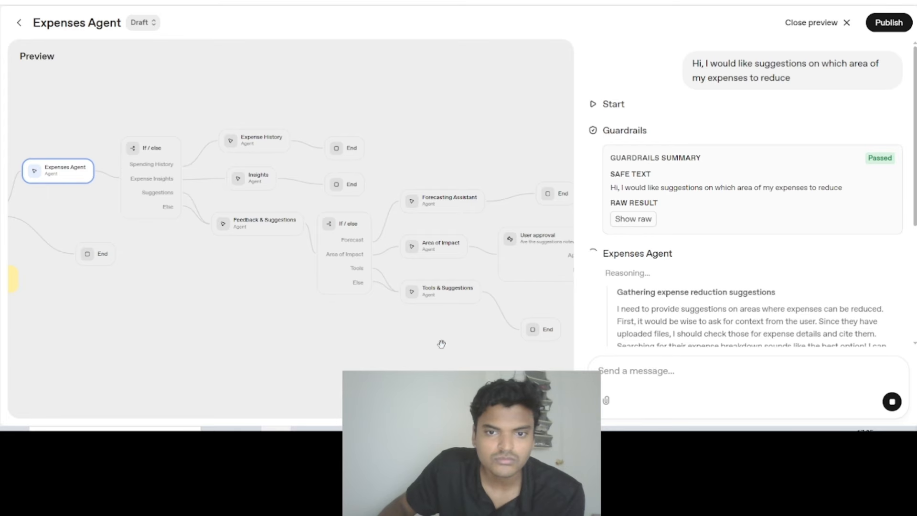
drag(431, 351, 451, 343)
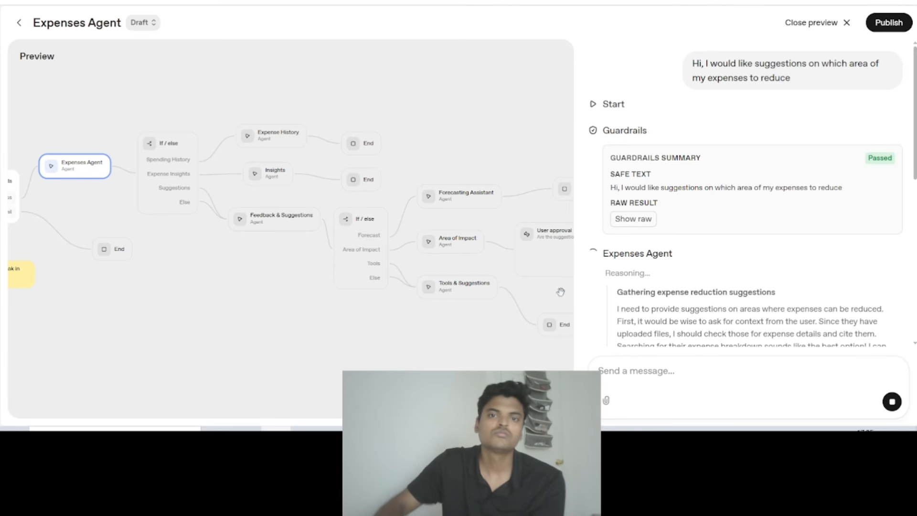
scroll(705, 195, down, 5)
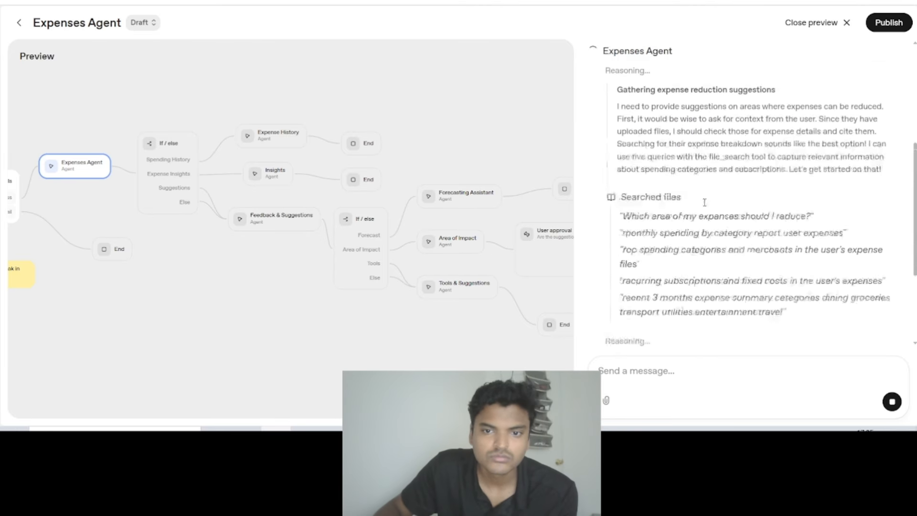
scroll(691, 199, up, 5)
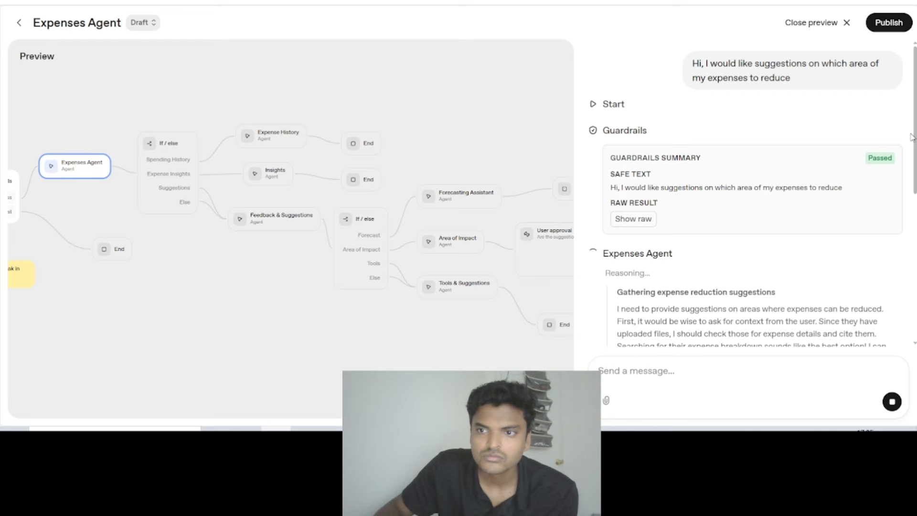
drag(915, 138, 912, 66)
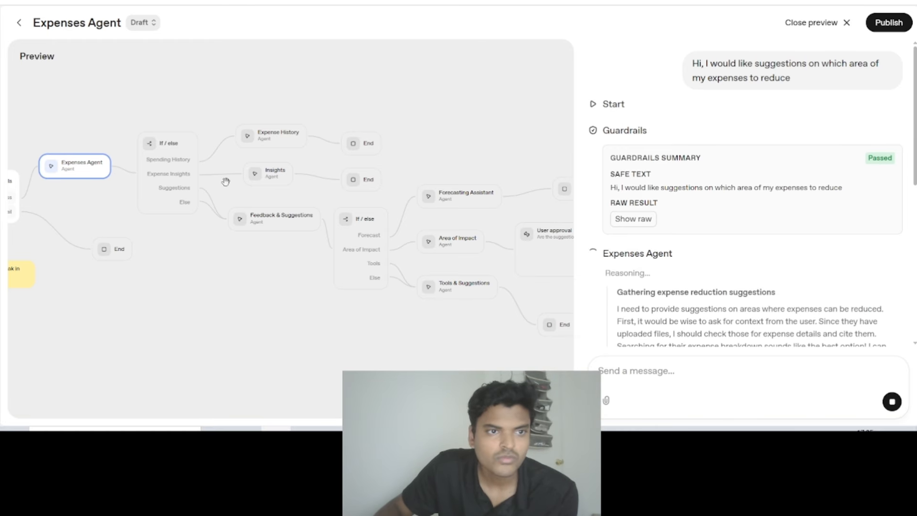
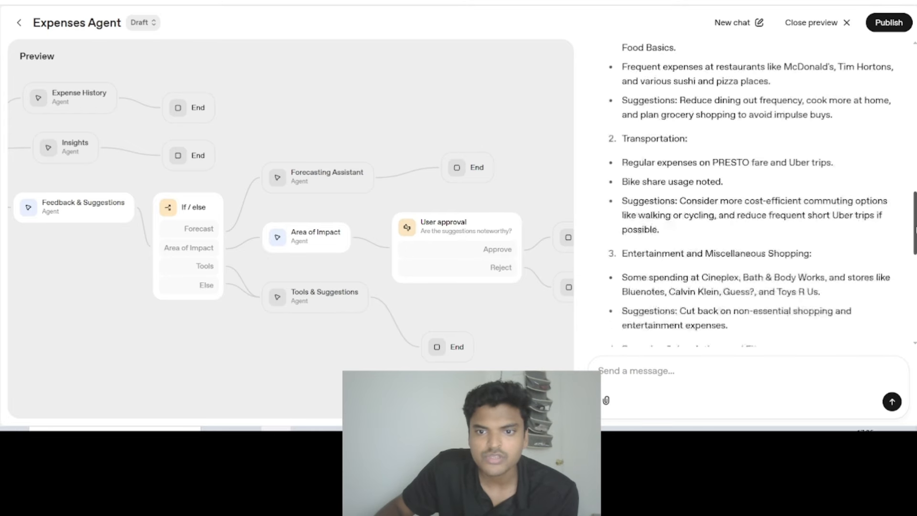
- Read the Area of Impact agent's expense-reduction suggestions and approve them at the user approval stage
scroll(717, 210, up, 3)
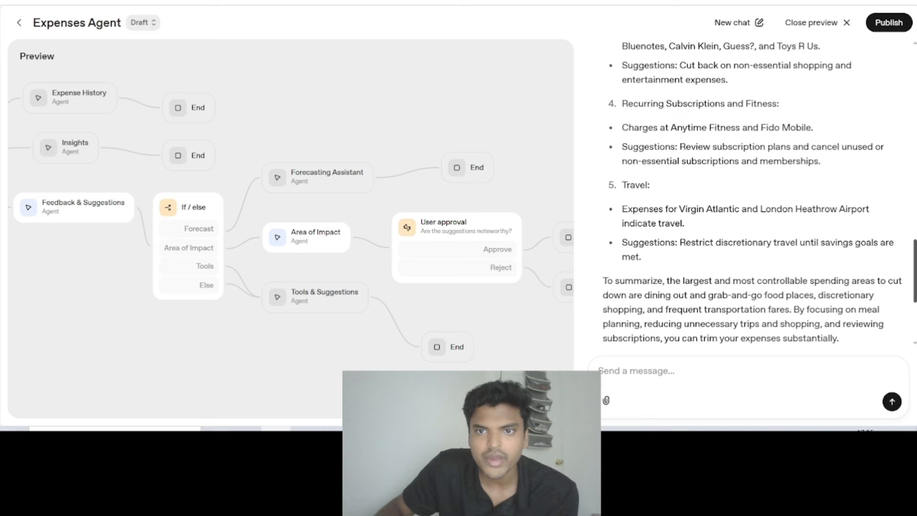
scroll(717, 210, up, 8)
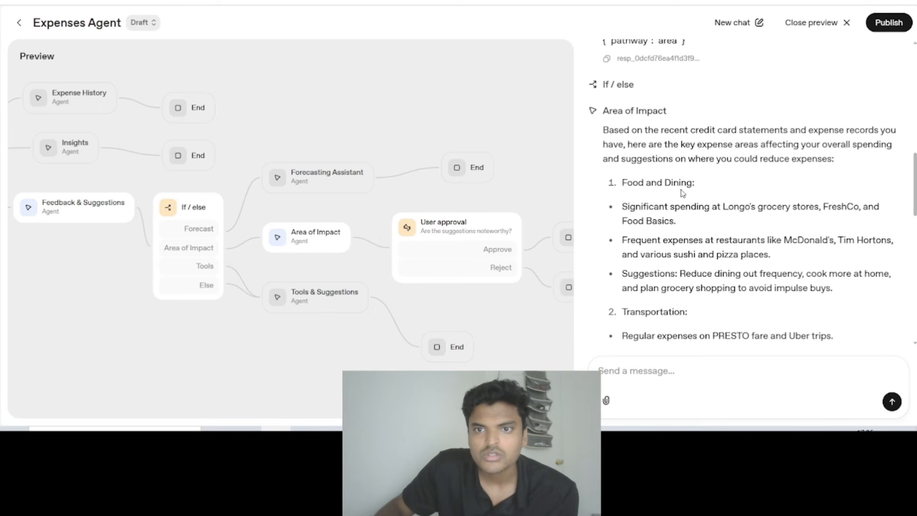
drag(599, 128, 854, 170)
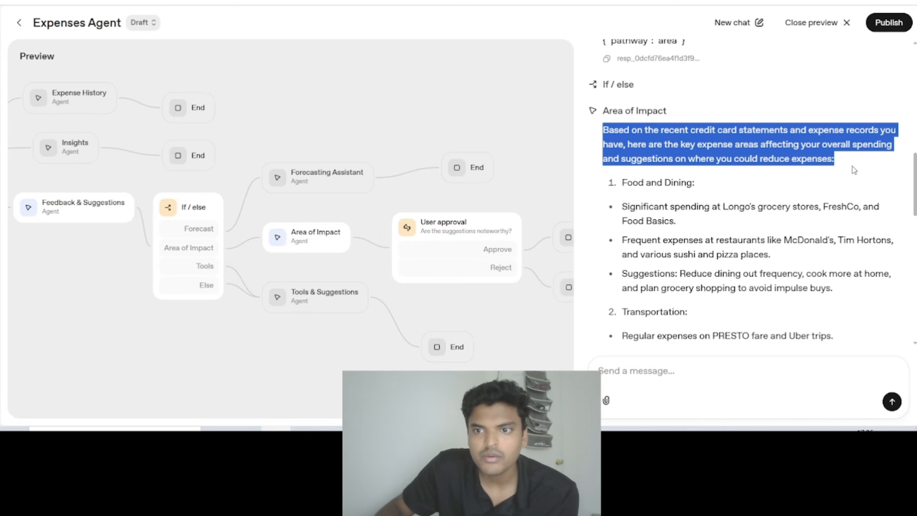
triple_click(621, 184)
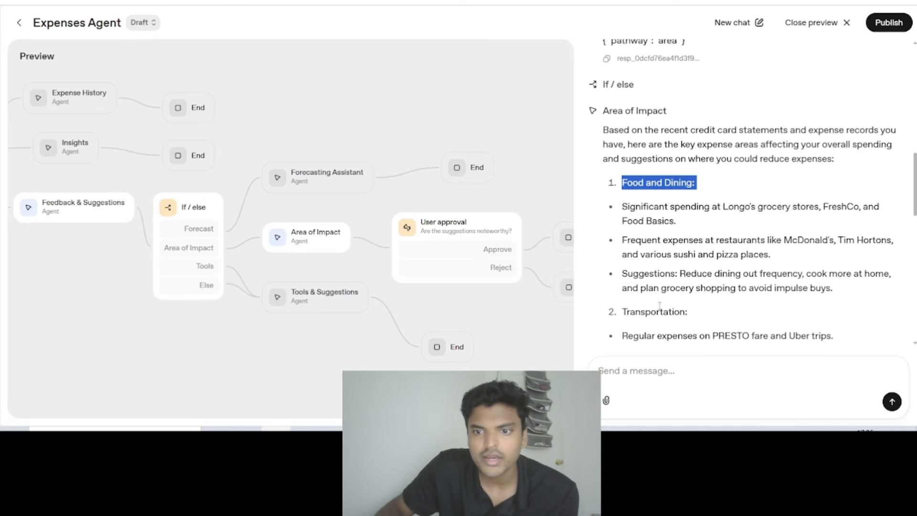
drag(916, 173, 916, 298)
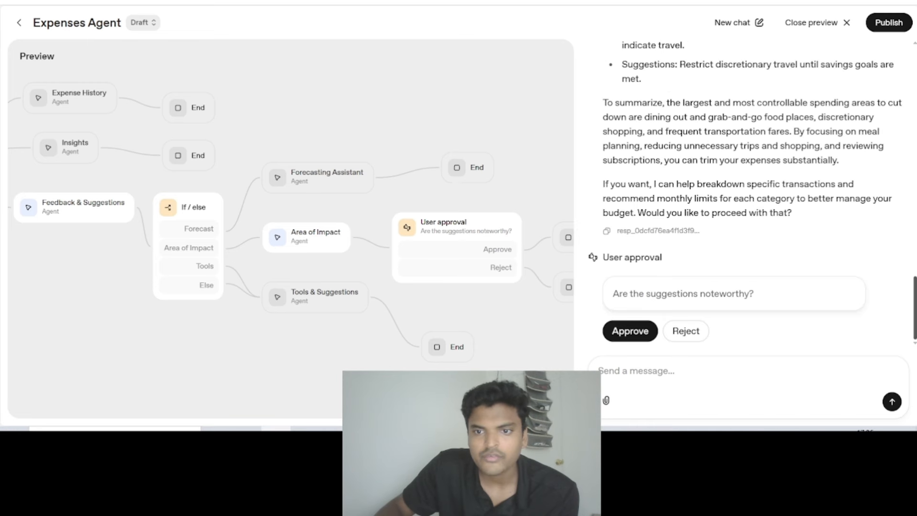
click(631, 331)
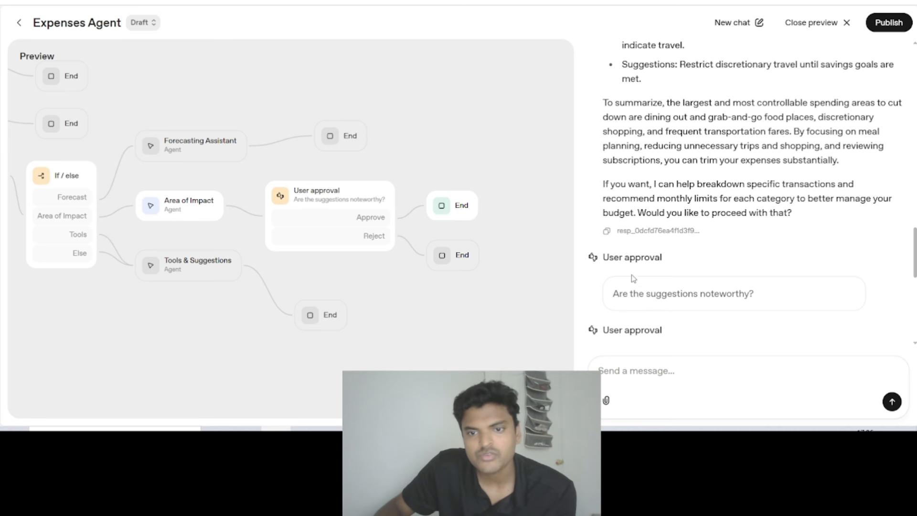
scroll(754, 135, up, 1)
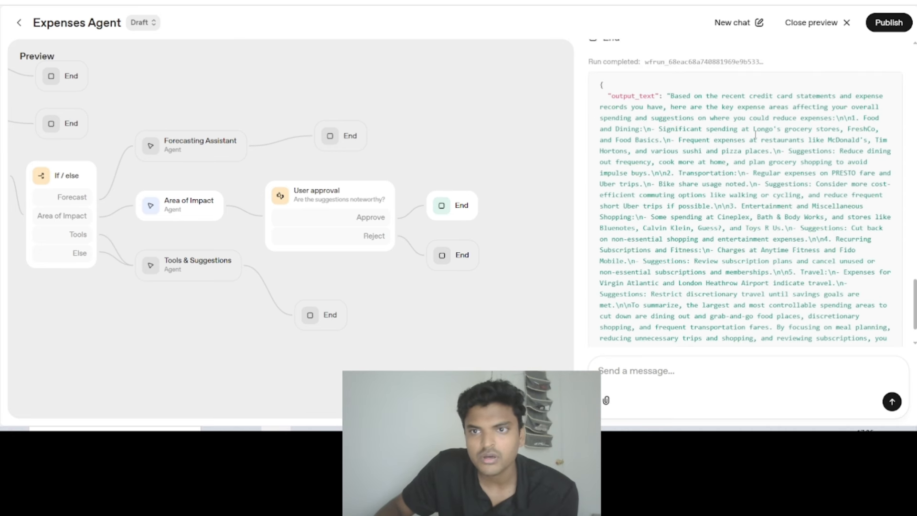
- Close the preview and examine the Area of Impact agent's instructions and settings in the workflow
click(807, 27)
drag(793, 323, 628, 311)
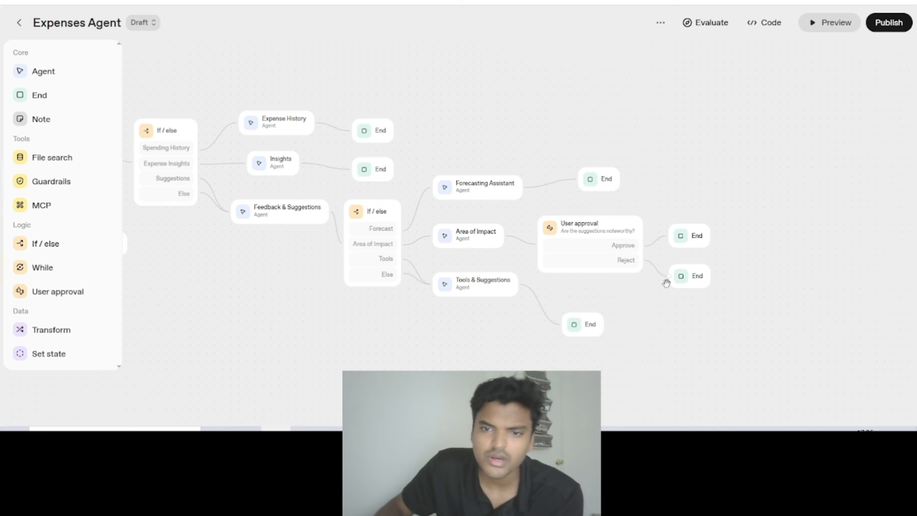
scroll(669, 286, up, 3)
scroll(630, 289, down, 3)
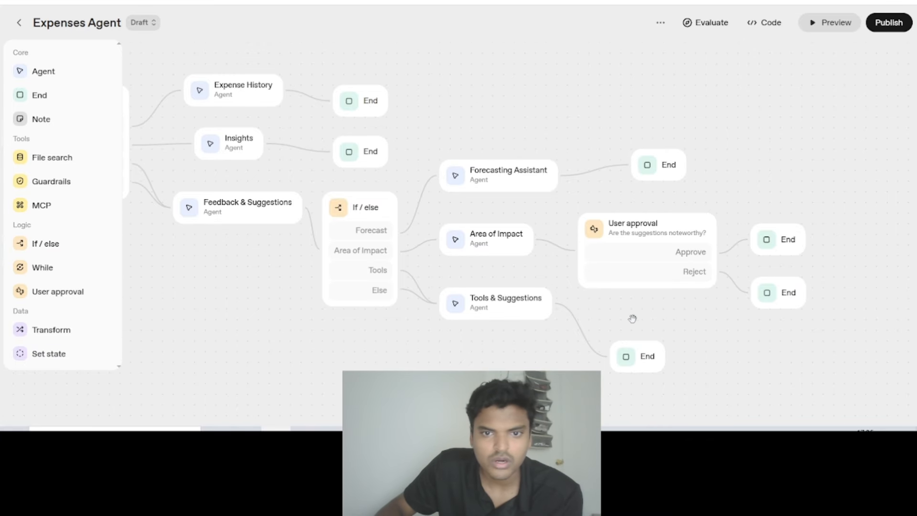
scroll(632, 319, left, 5)
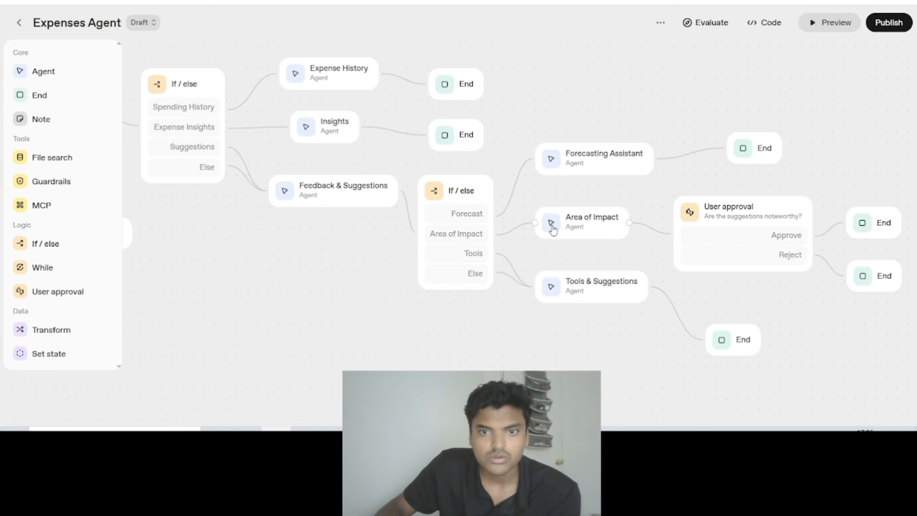
click(577, 230)
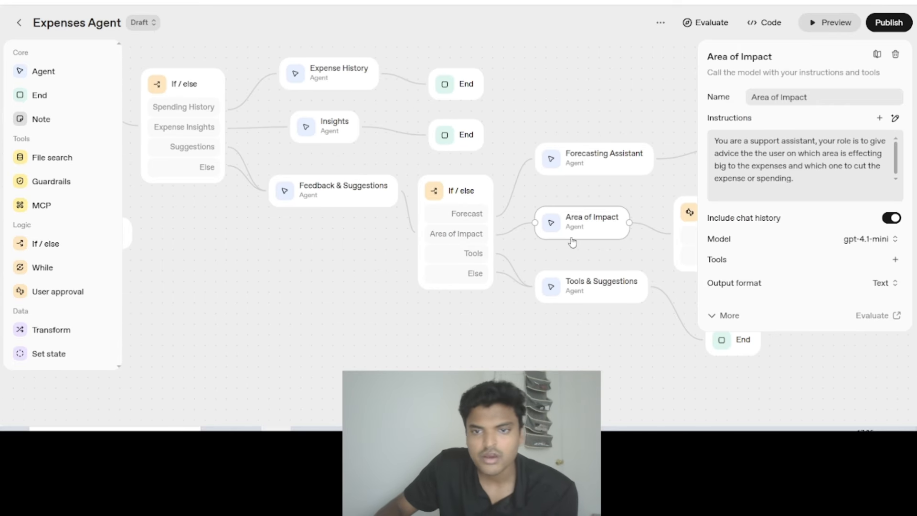
click(325, 300)
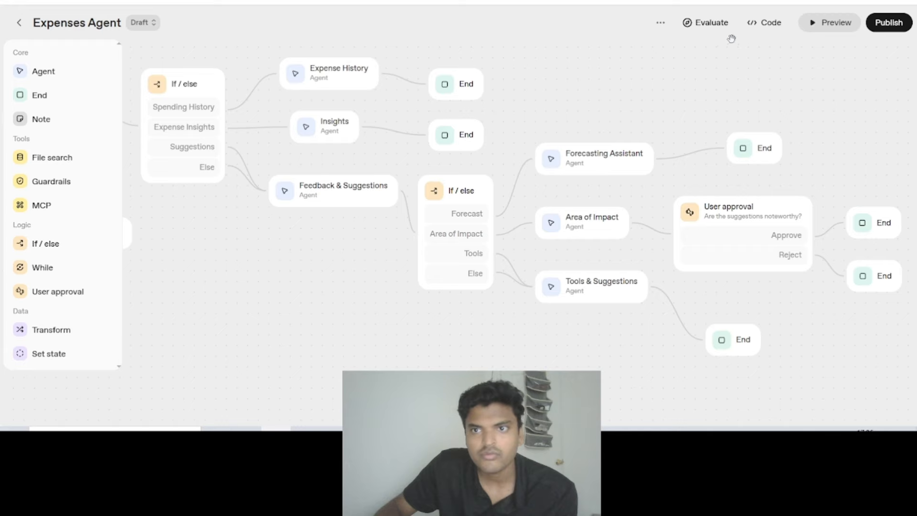
- Preview the workflow again and send the message "suggest me how to reduce and provide some tools to cut my expenses"
click(813, 25)
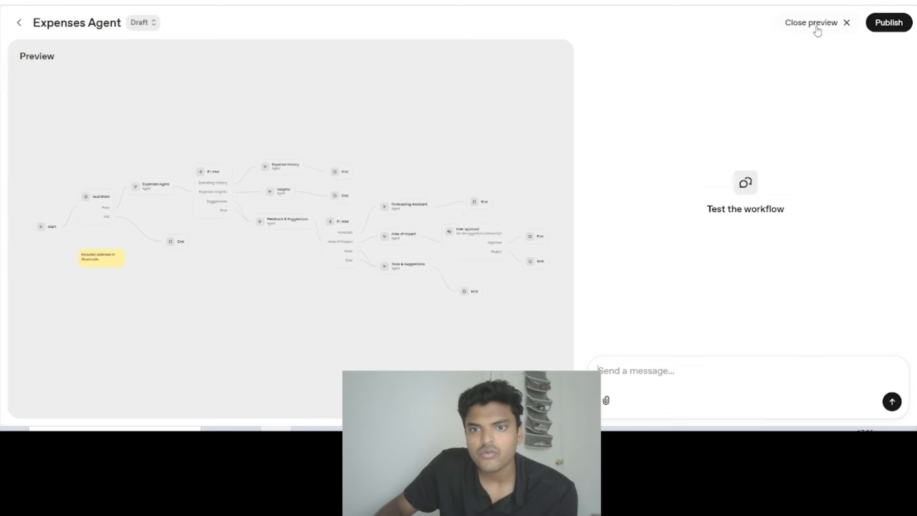
text(suggest me how to reduce and provide some tools to cut my e)
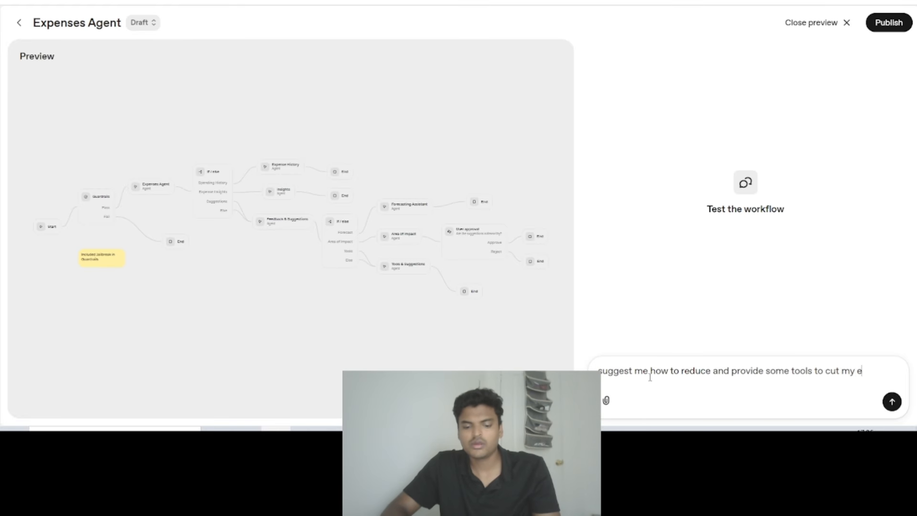
text(ses)
key(Return)
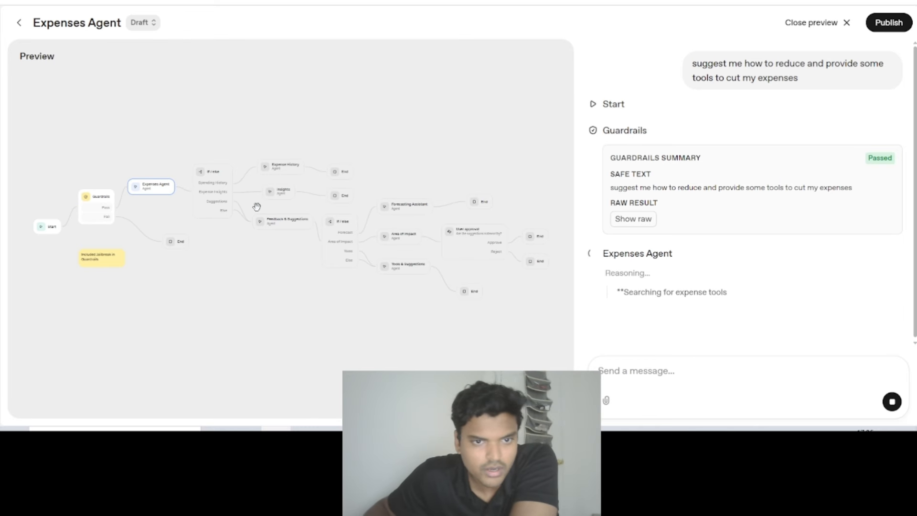
- Follow the reduce-and-tools test run through the workflow graph, from the Expenses Agent to the user approval stage
scroll(409, 271, up, 5)
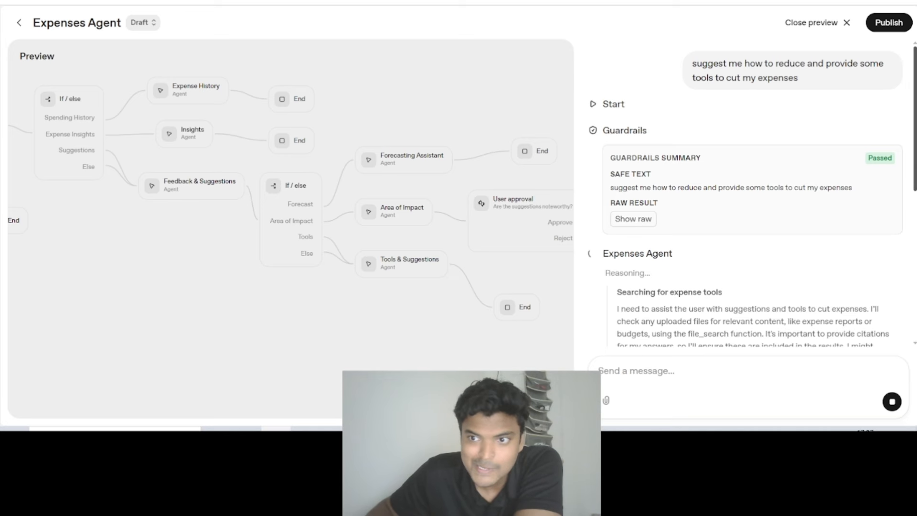
mouse_move(914, 185)
mouse_down()
mouse_move(914, 324)
mouse_move(914, 167)
mouse_up()
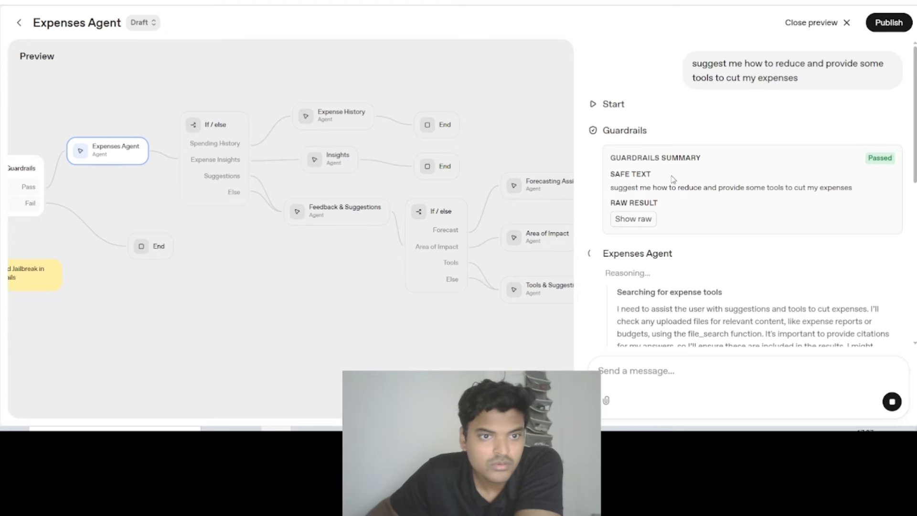
scroll(675, 186, down, 5)
scroll(675, 184, up, 5)
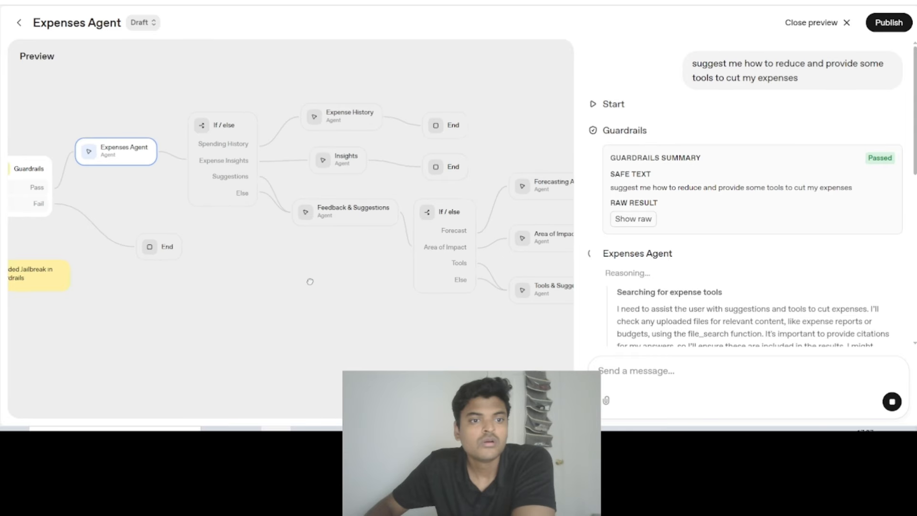
drag(375, 274, 283, 278)
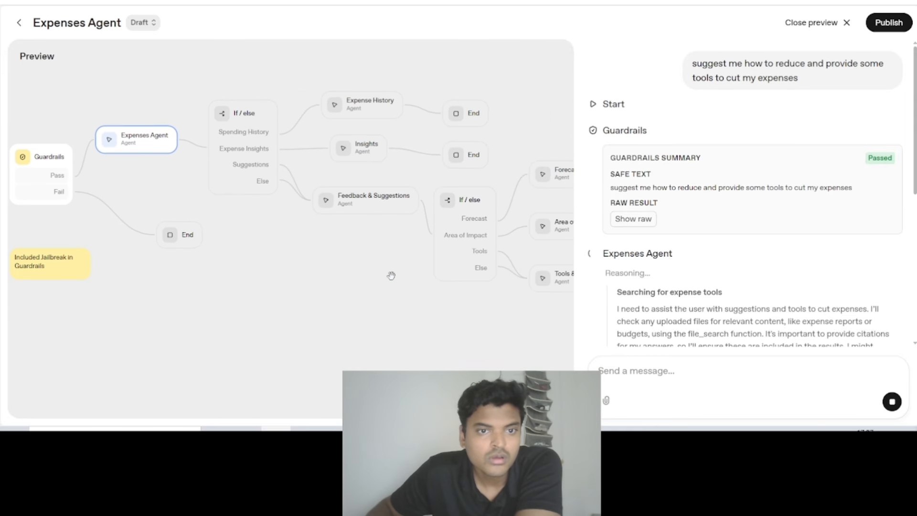
drag(392, 275, 336, 272)
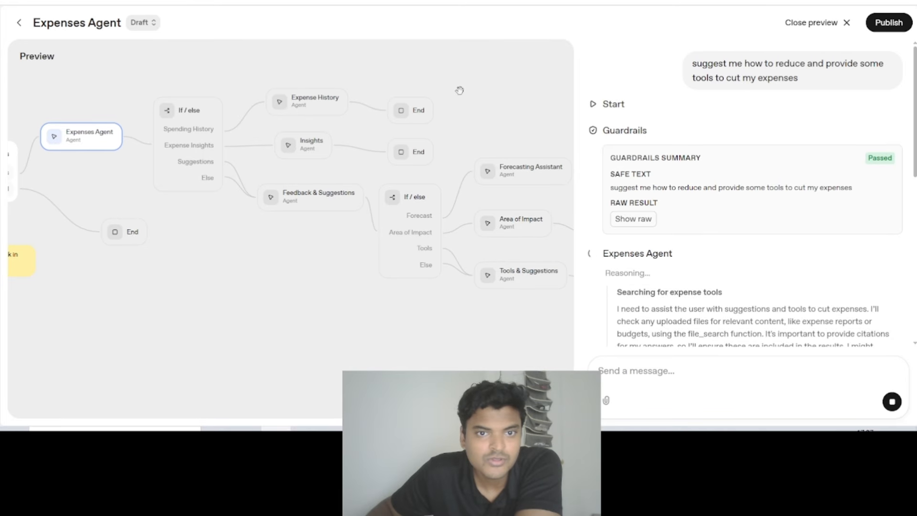
drag(460, 88, 293, 92)
drag(352, 95, 516, 111)
drag(261, 87, 350, 88)
mouse_move(207, 83)
mouse_down()
mouse_move(235, 78)
mouse_move(205, 81)
mouse_up()
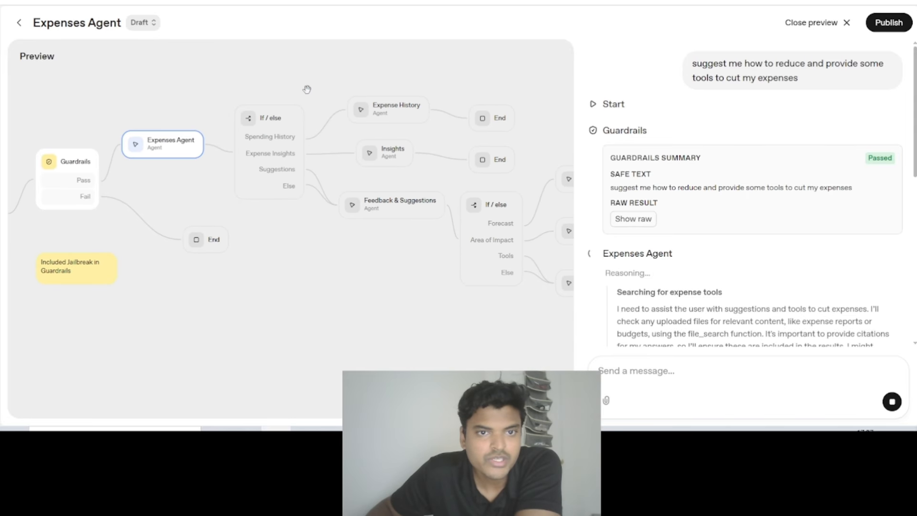
drag(298, 85, 268, 78)
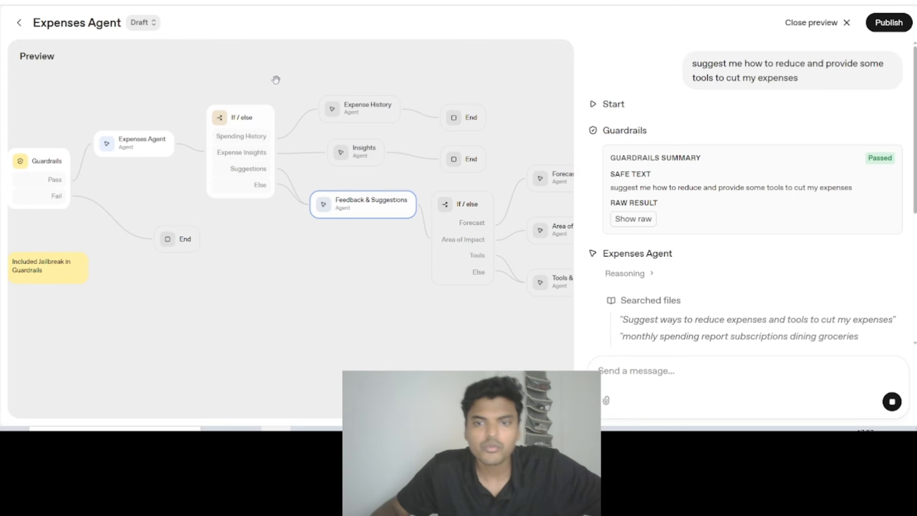
drag(384, 63, 300, 69)
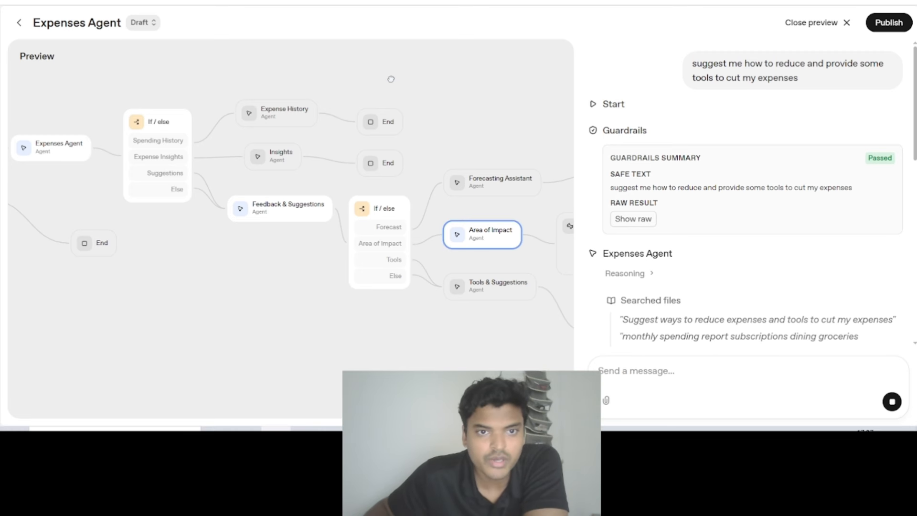
drag(397, 79, 352, 75)
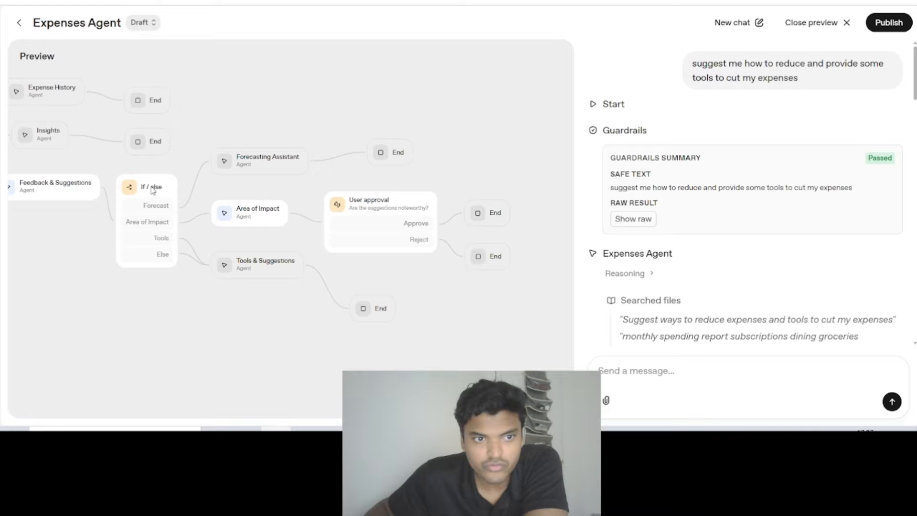
- Close the preview and compare the suggestions If / else conditions with the Feedback & Suggestions agent's suggestions_pathway output schema
click(847, 22)
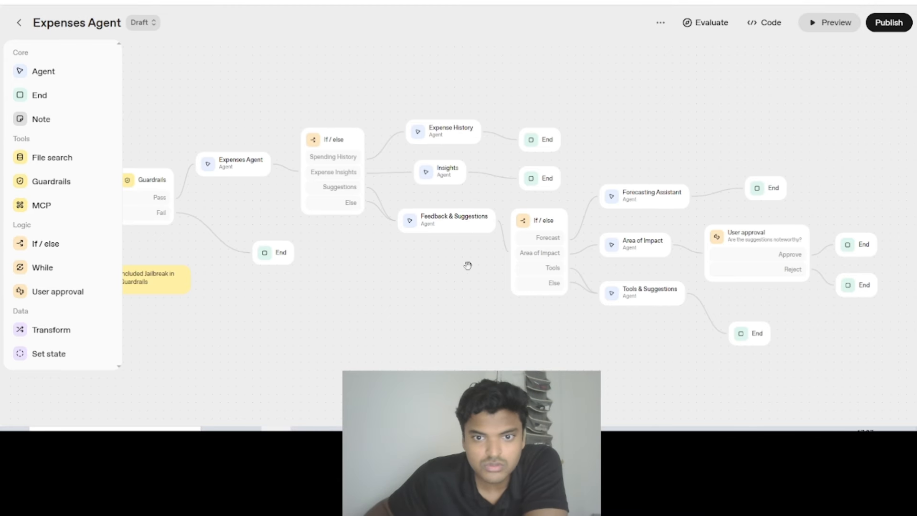
drag(468, 266, 239, 244)
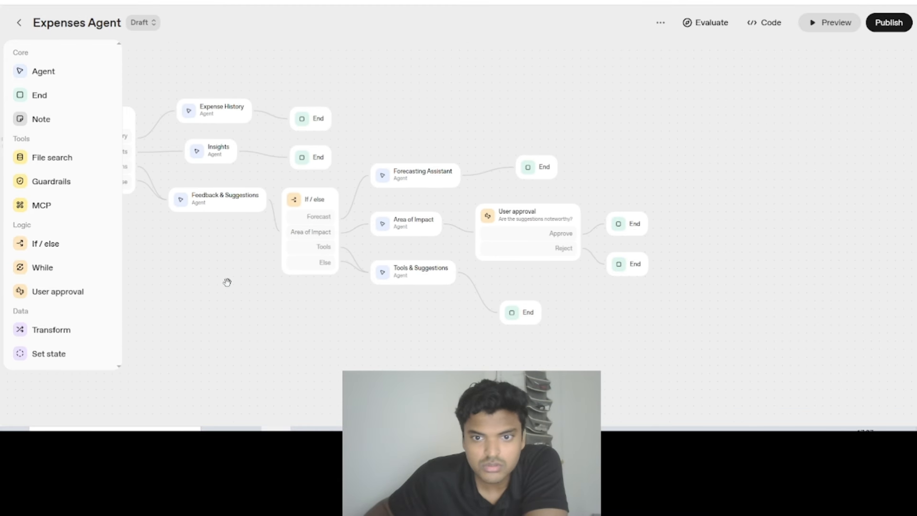
click(311, 208)
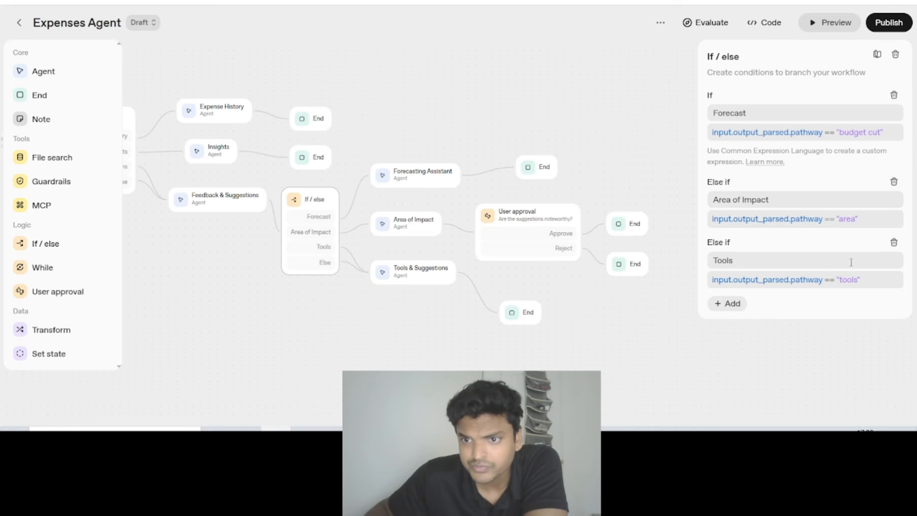
click(223, 204)
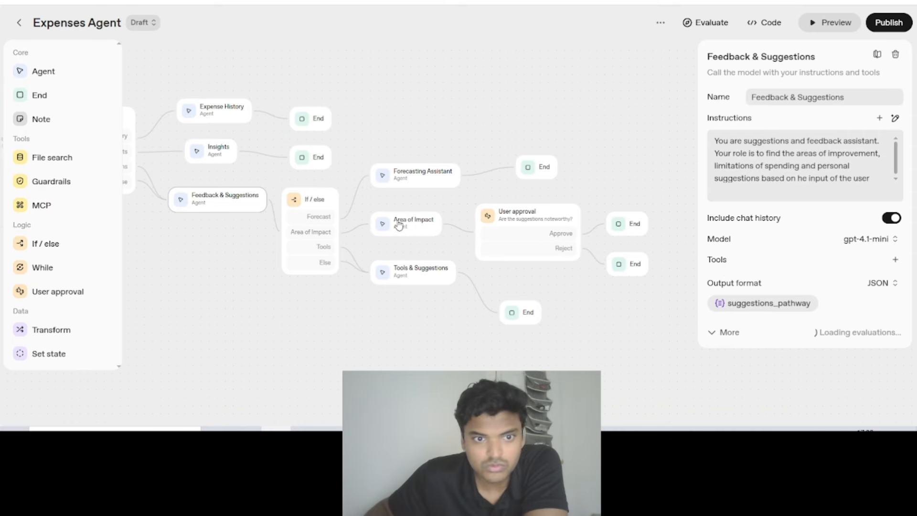
click(313, 202)
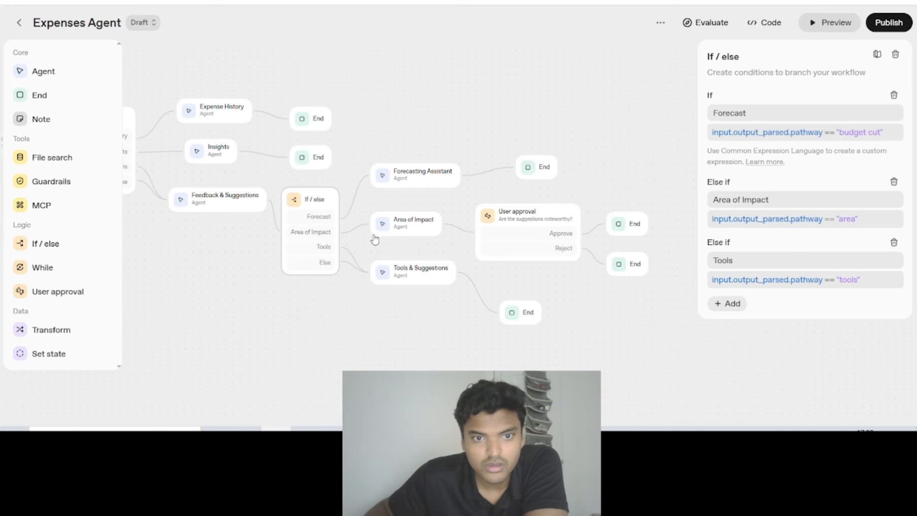
click(224, 199)
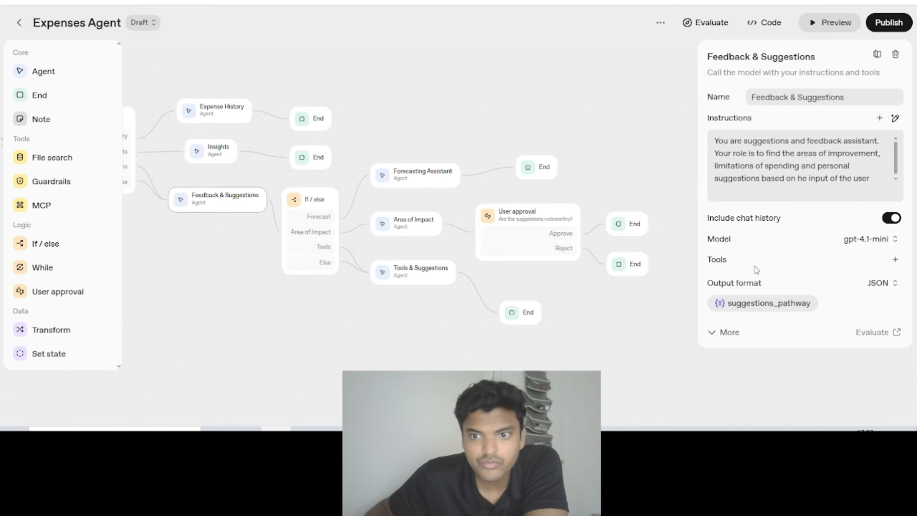
click(748, 303)
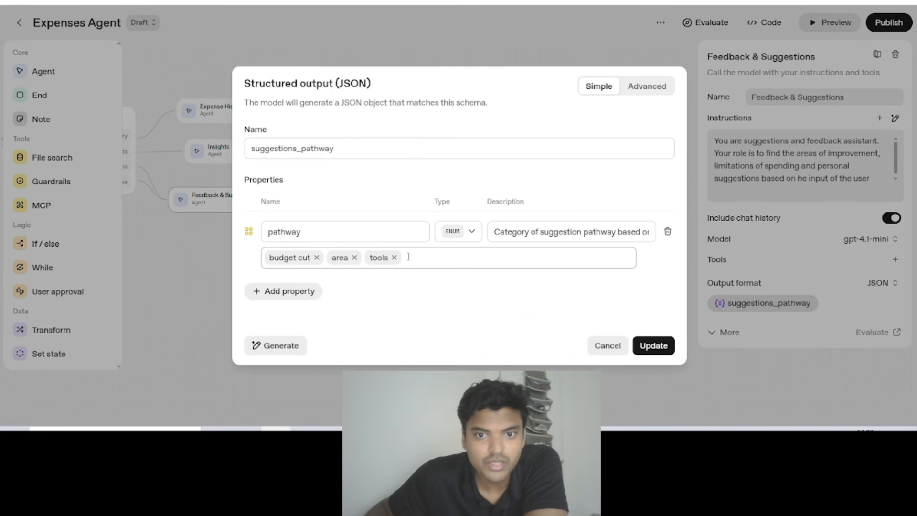
click(606, 346)
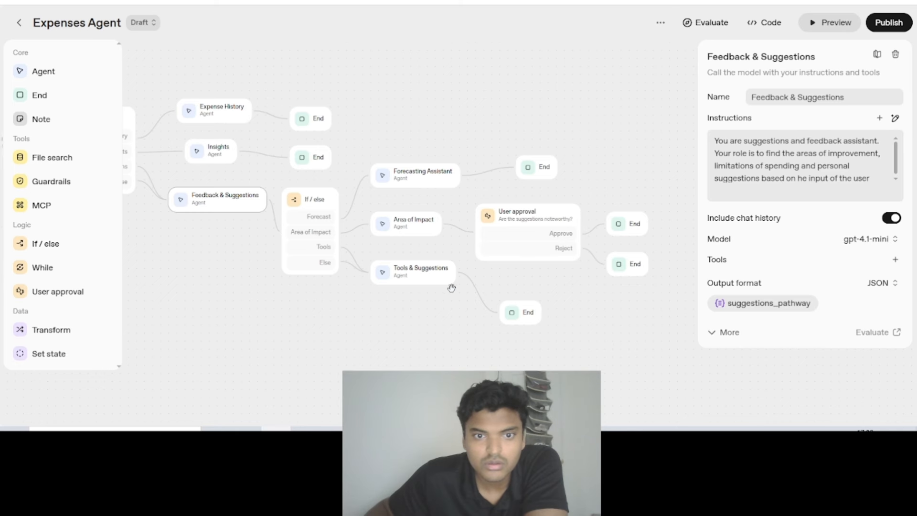
- Reopen the workflow preview and send the message "suggest me some tools to cut my expenses"
click(821, 24)
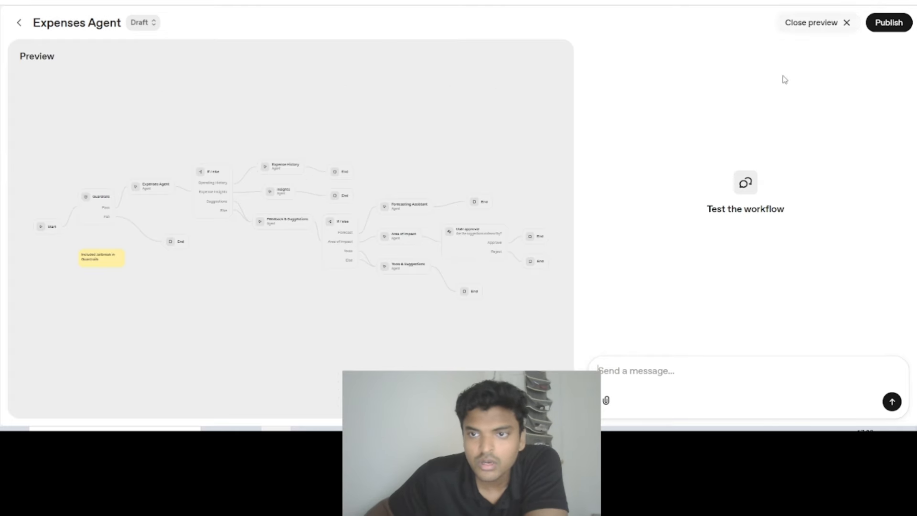
text(suggest me some tools to cut my expenses)
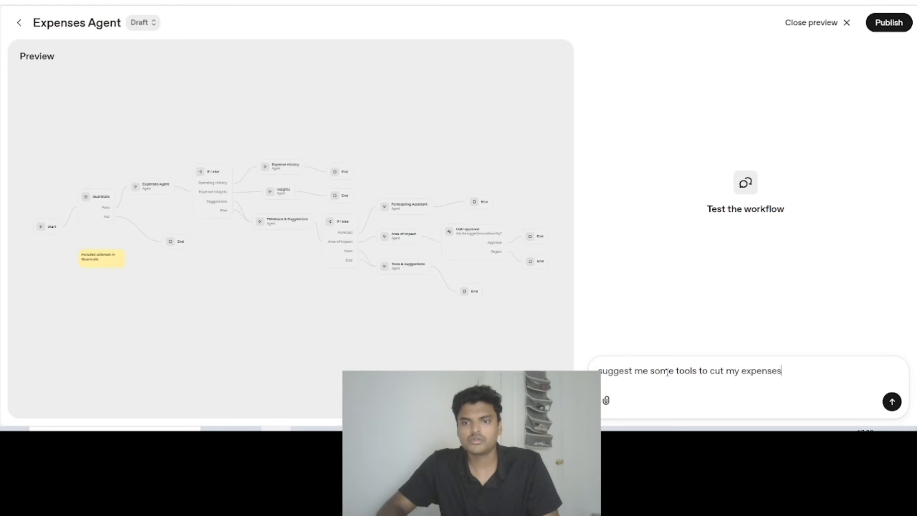
key(Return)
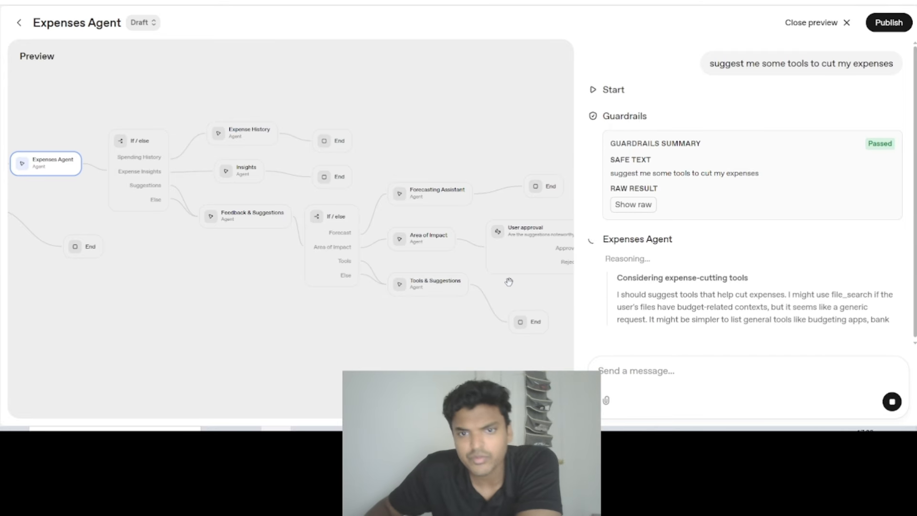
- Examine the preview graph's If / else branches from the Expenses Agent to the forecasting, impact and tools agents during the run
drag(534, 296, 542, 290)
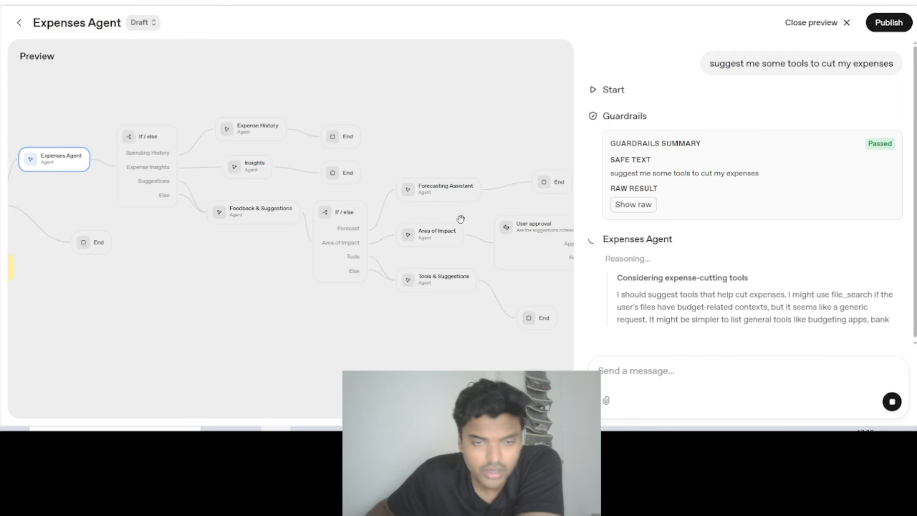
drag(461, 219, 422, 225)
scroll(434, 244, up, 3)
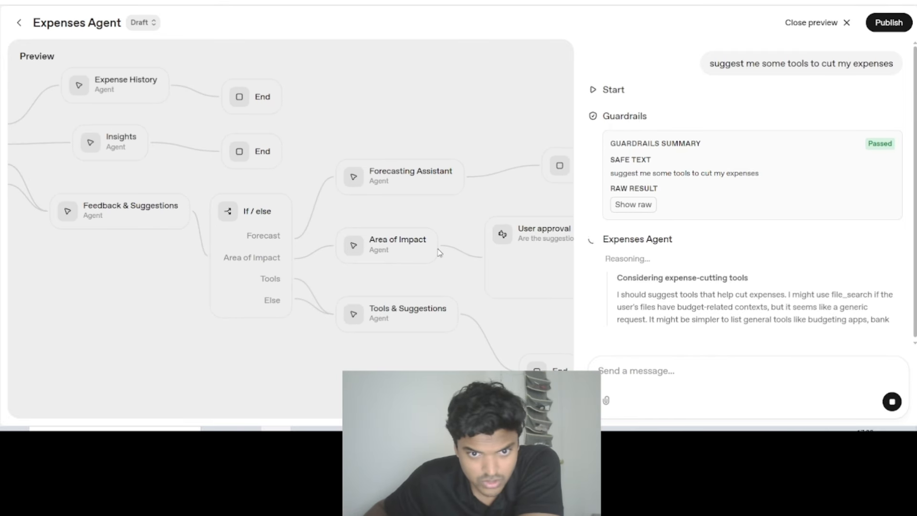
drag(318, 148, 416, 159)
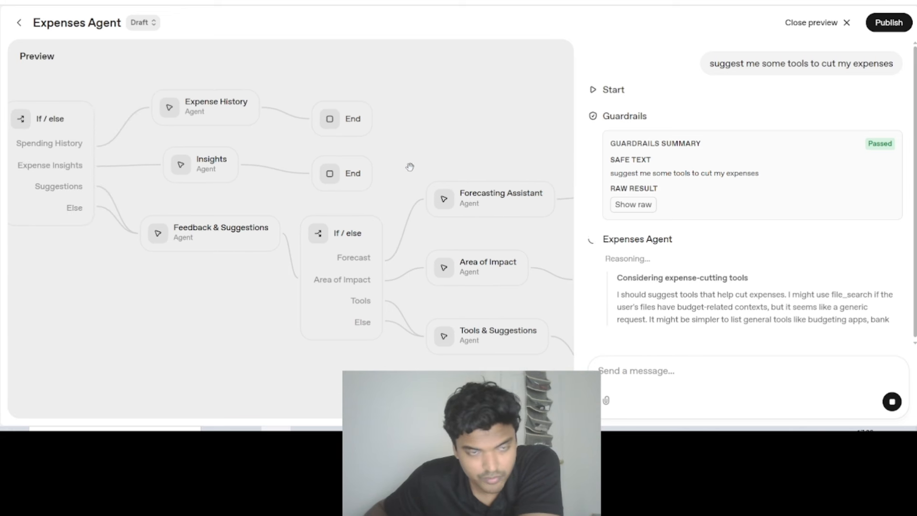
scroll(411, 168, down, 1)
scroll(410, 165, down, 1)
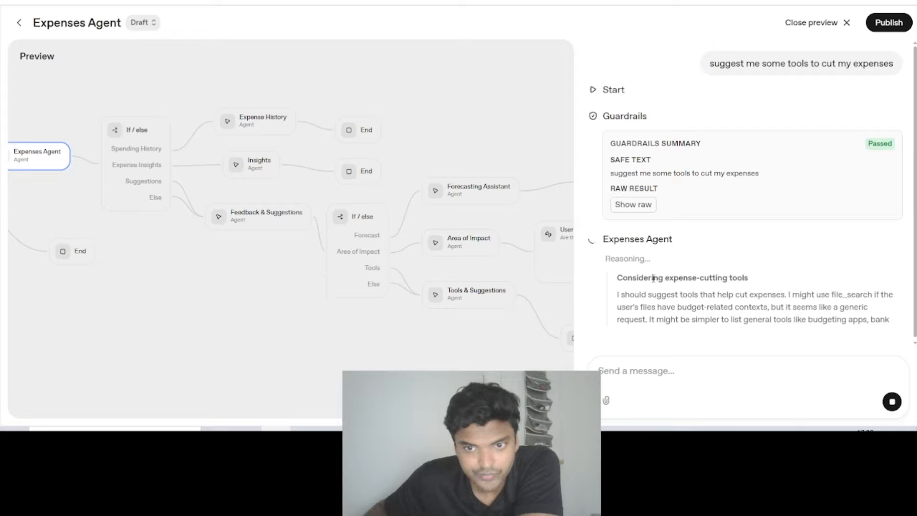
scroll(353, 294, down, 2)
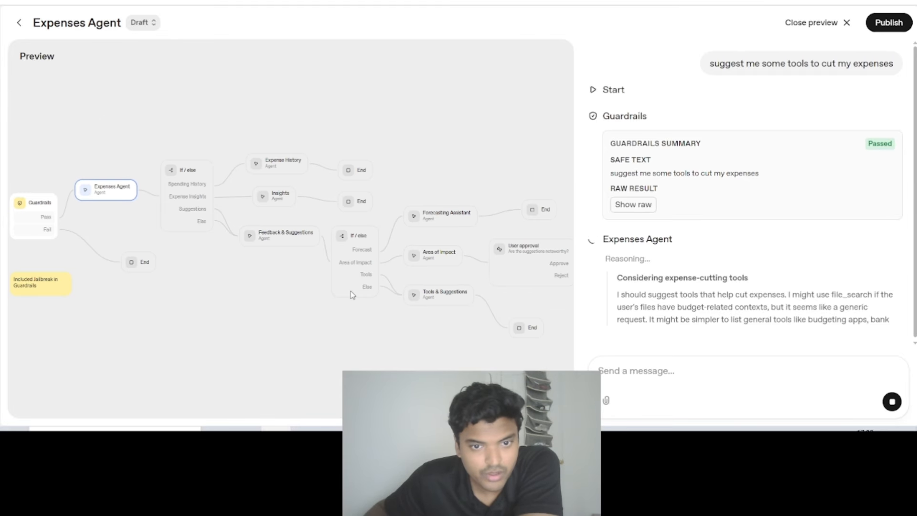
- Follow the tools test run from Start and Guardrails through the Expenses Agent, checking its reasoning output against the graph
scroll(352, 292, up, 3)
drag(256, 299, 333, 326)
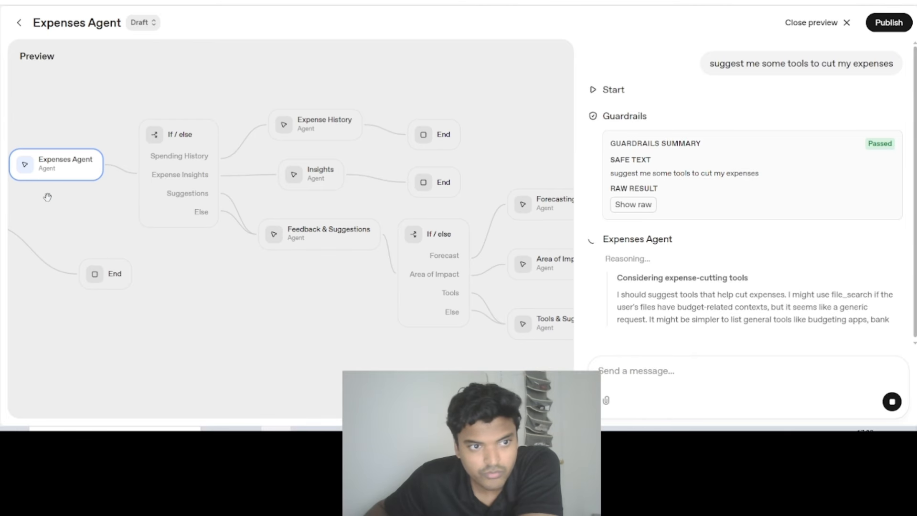
drag(45, 198, 135, 231)
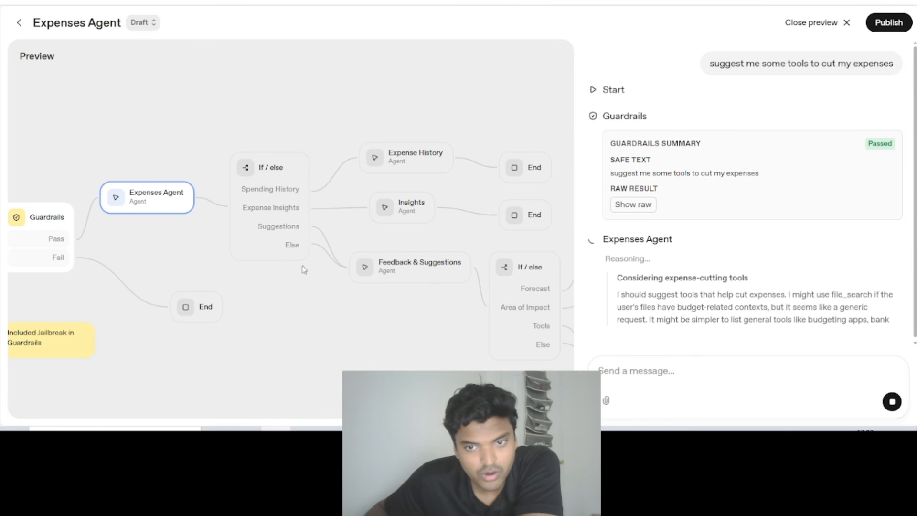
drag(343, 309, 227, 282)
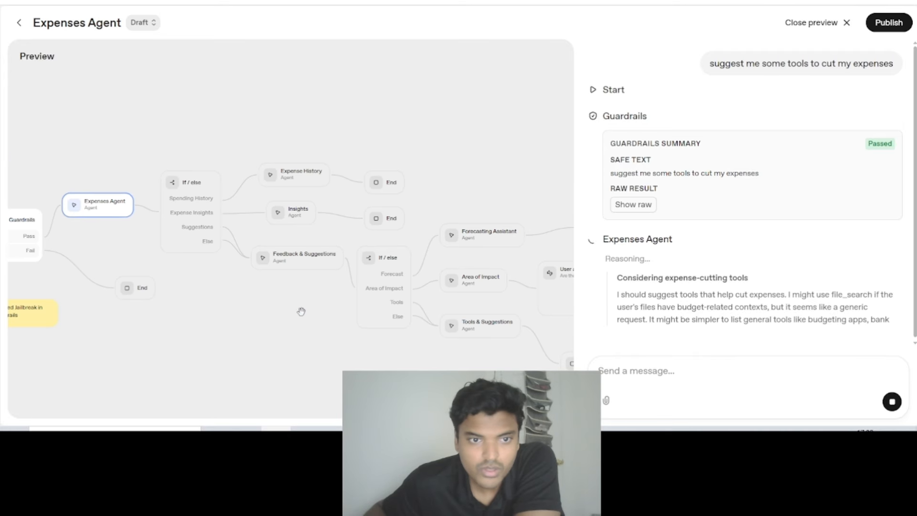
drag(349, 310, 522, 323)
drag(470, 340, 394, 300)
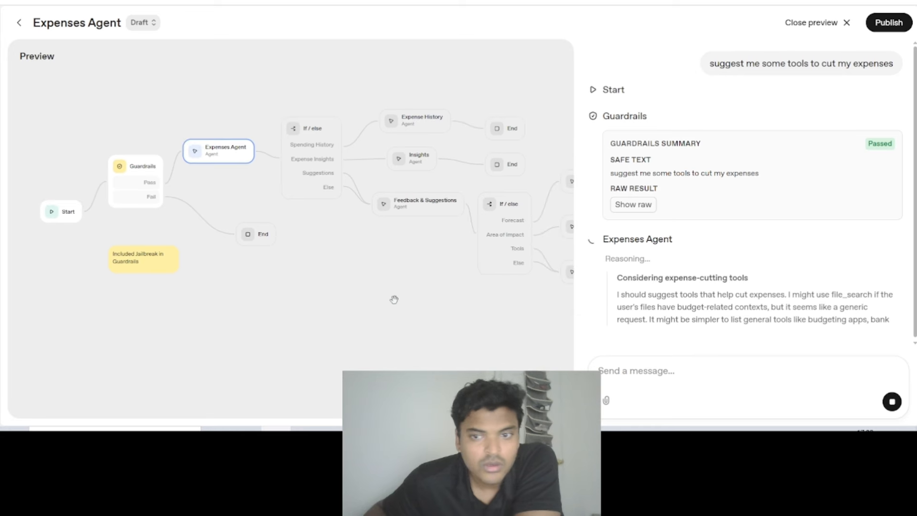
scroll(428, 264, up, 3)
scroll(428, 275, down, 3)
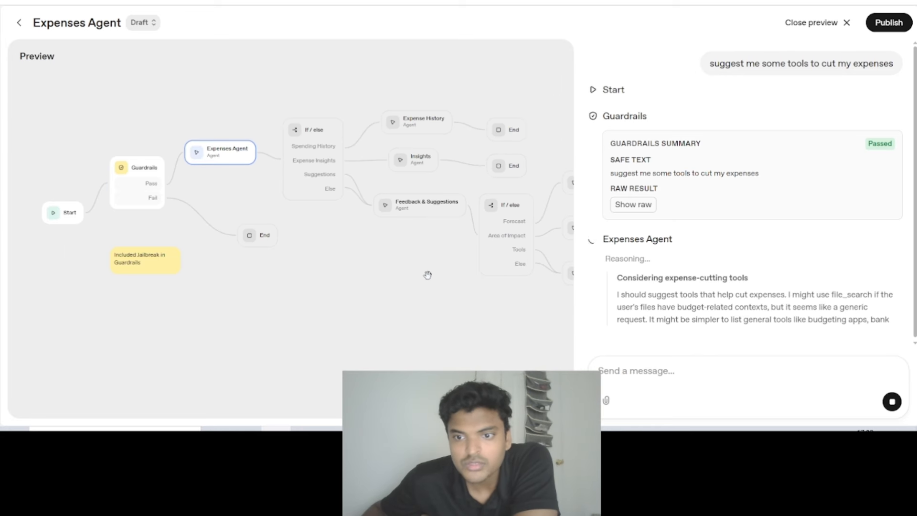
drag(429, 295, 385, 302)
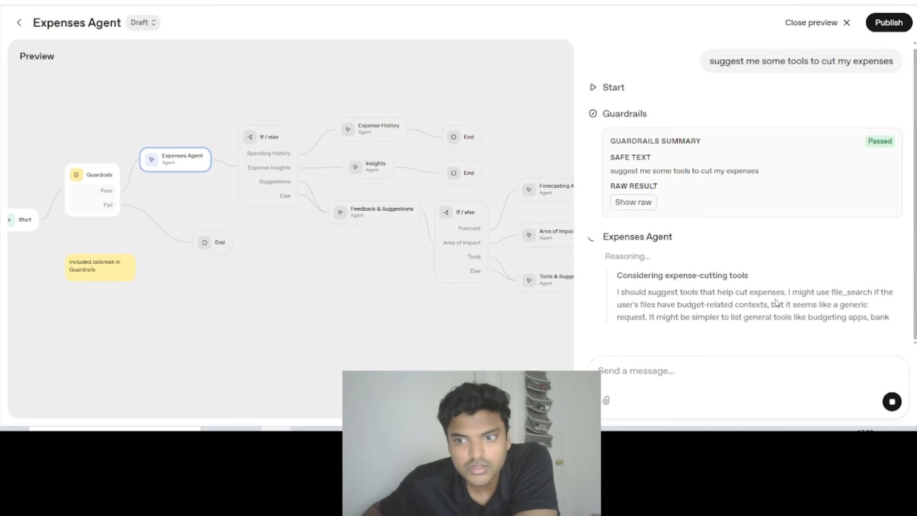
drag(789, 293, 871, 295)
click(858, 302)
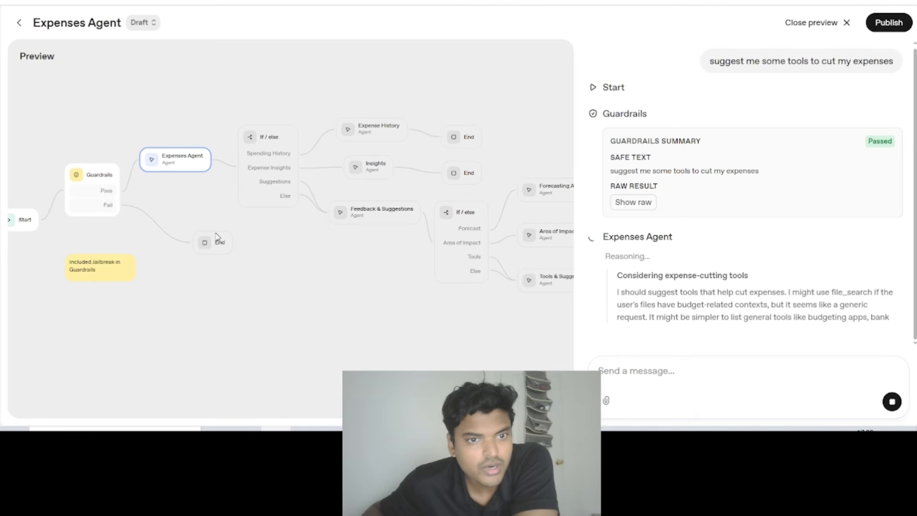
drag(330, 223, 206, 223)
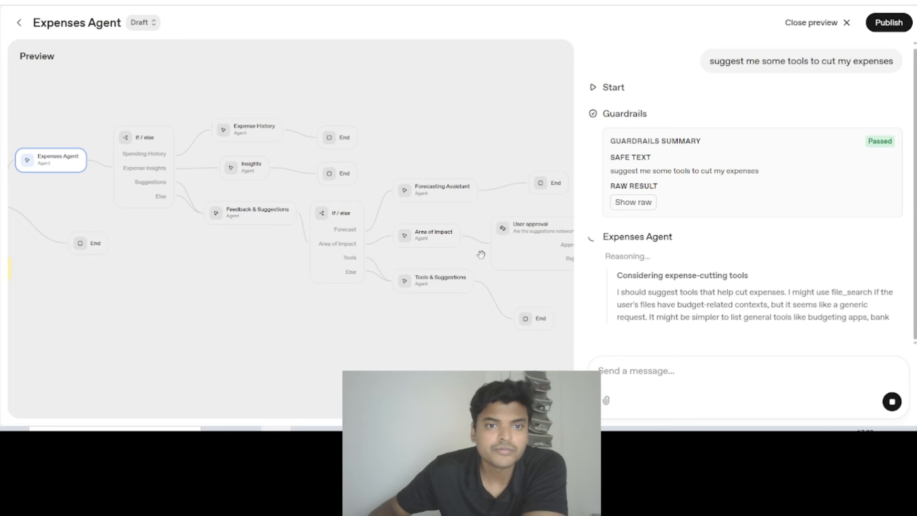
- Switch to the Widget Builder and open the ChatKit Playground from there
click(372, 1)
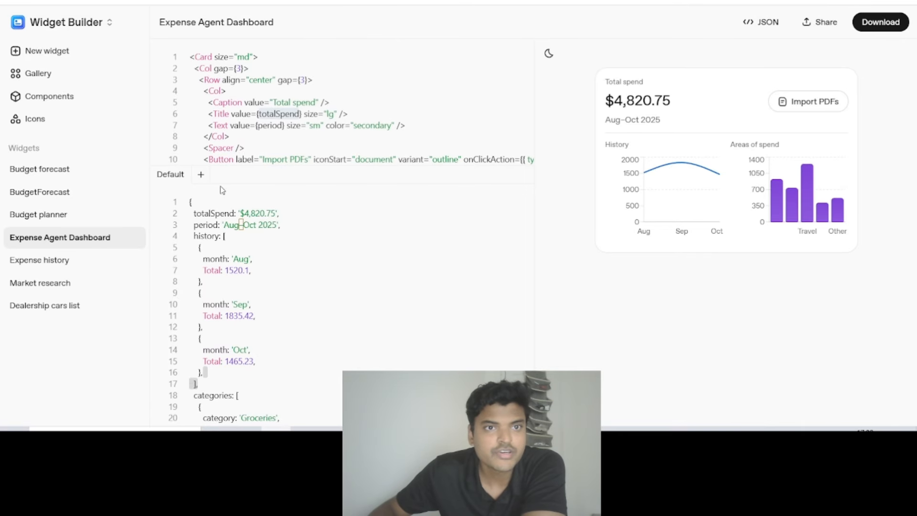
click(72, 22)
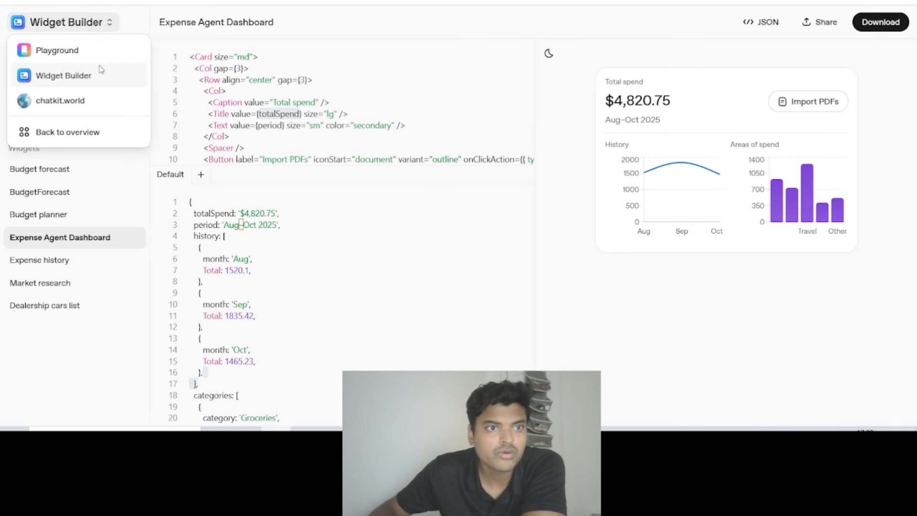
click(86, 51)
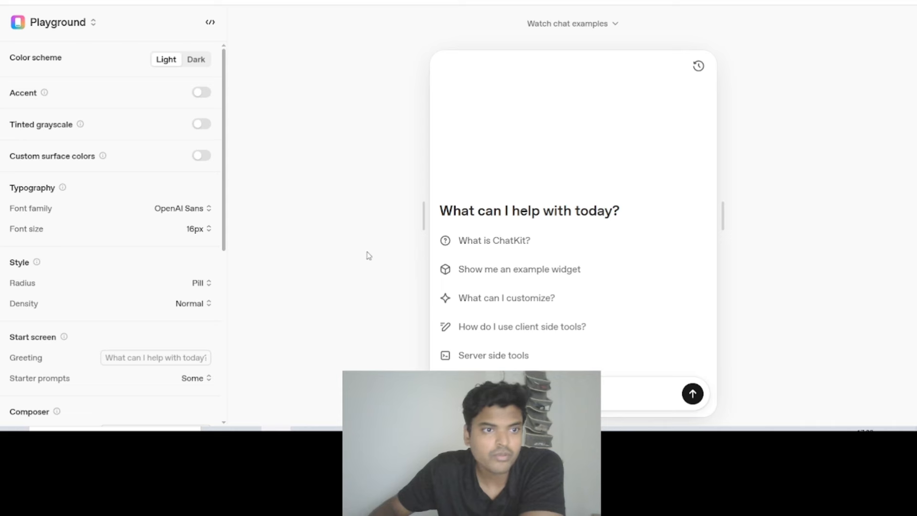
- Examine the Playground chat preview's start screen greeting and starter prompts
scroll(139, 195, down, 7)
scroll(125, 195, up, 7)
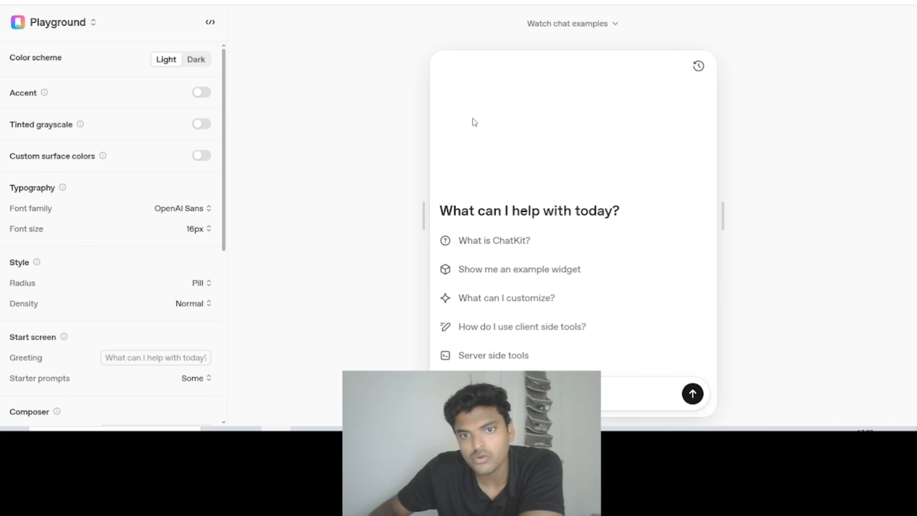
drag(467, 210, 655, 352)
click(514, 135)
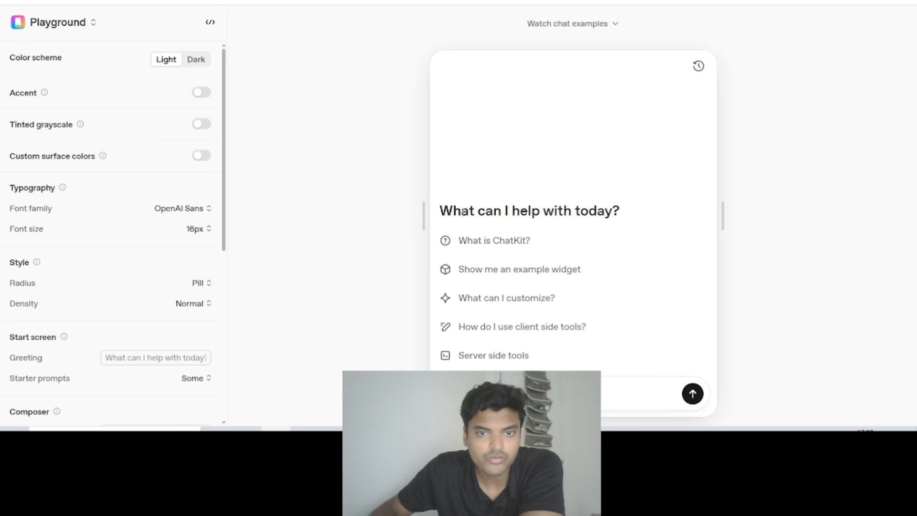
drag(444, 208, 622, 240)
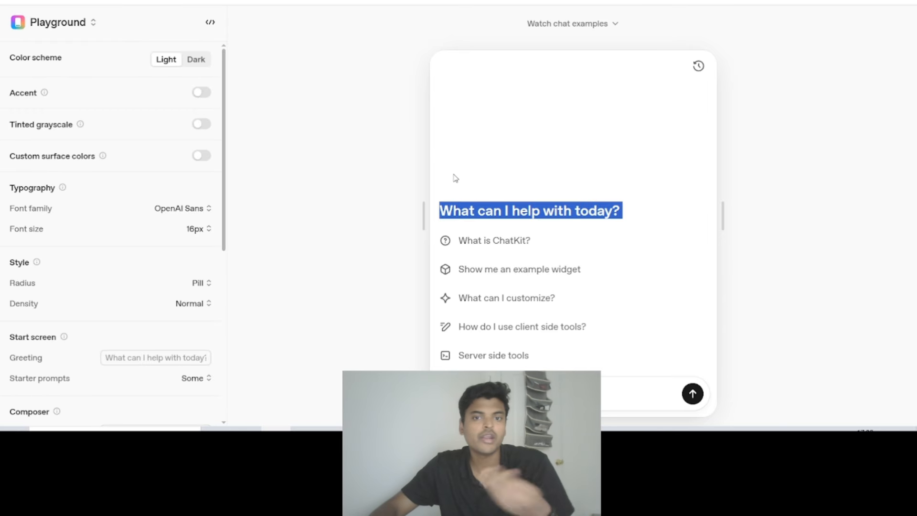
click(269, 125)
- Set the chat's color scheme to Dark and enable a dark red accent color, #9f1414
click(196, 59)
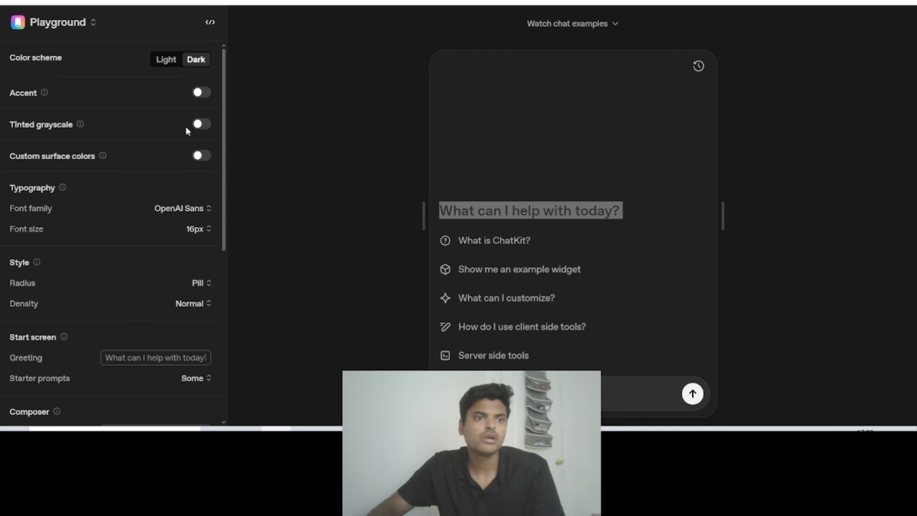
click(201, 93)
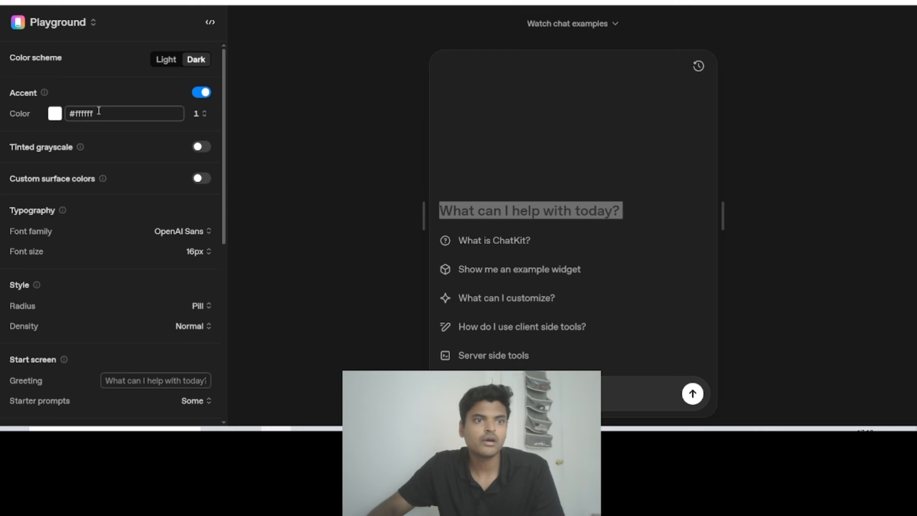
click(54, 115)
click(169, 153)
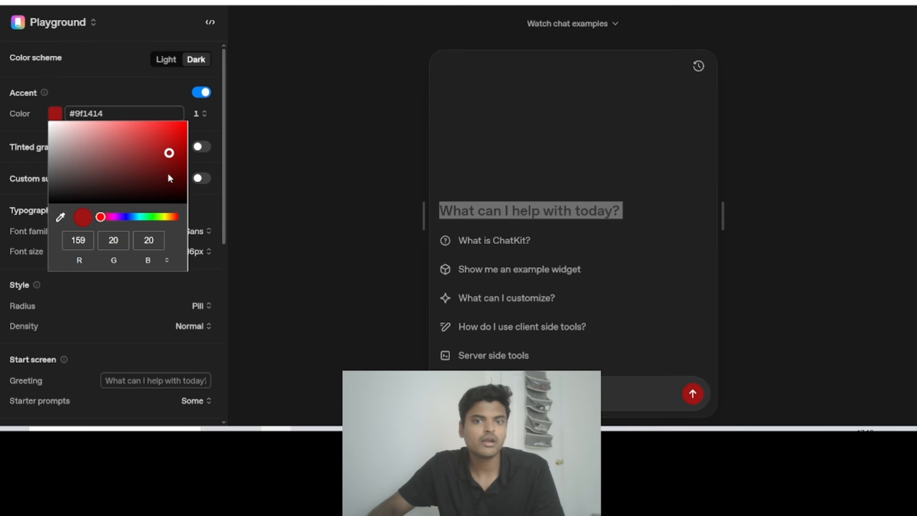
click(288, 183)
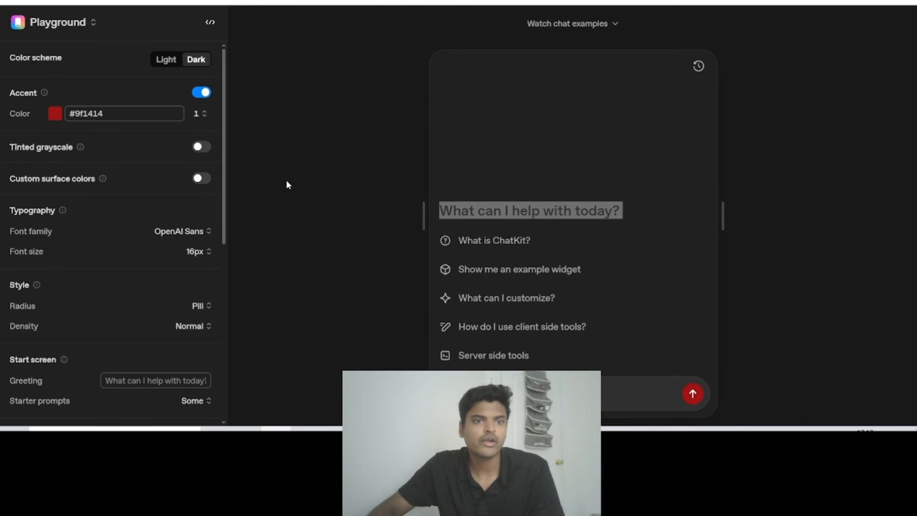
- Enable tinted grayscale and give the chat surface a green tint
click(202, 147)
mouse_move(130, 188)
mouse_down()
mouse_move(171, 196)
mouse_move(145, 196)
mouse_move(153, 173)
mouse_move(170, 173)
mouse_move(144, 179)
mouse_up()
- Set the chat's font family to JetBrains Mono and choose a smaller font size
scroll(156, 196, down, 4)
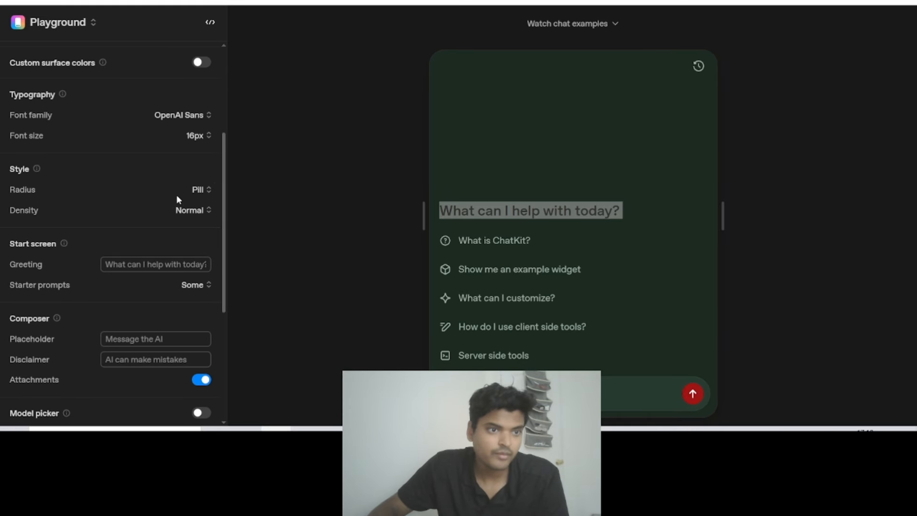
click(201, 116)
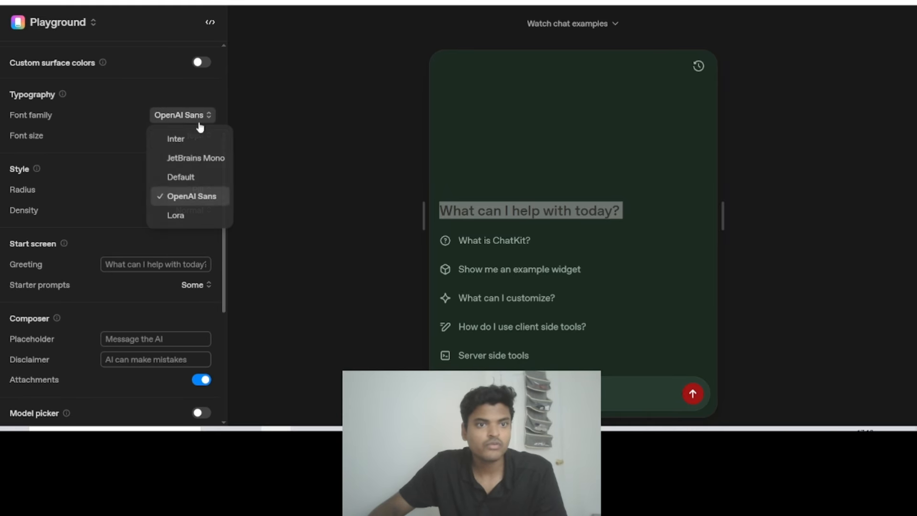
click(194, 156)
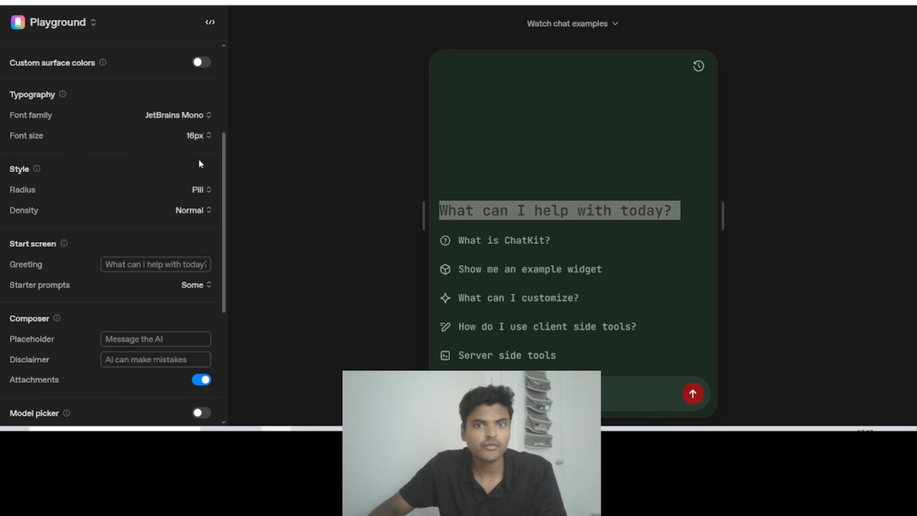
click(196, 135)
click(200, 176)
scroll(190, 261, down, 5)
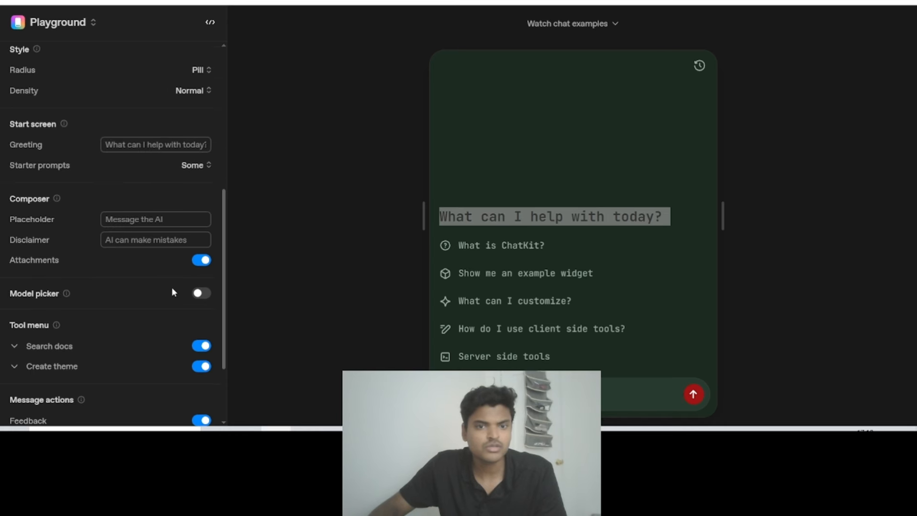
scroll(173, 229, up, 10)
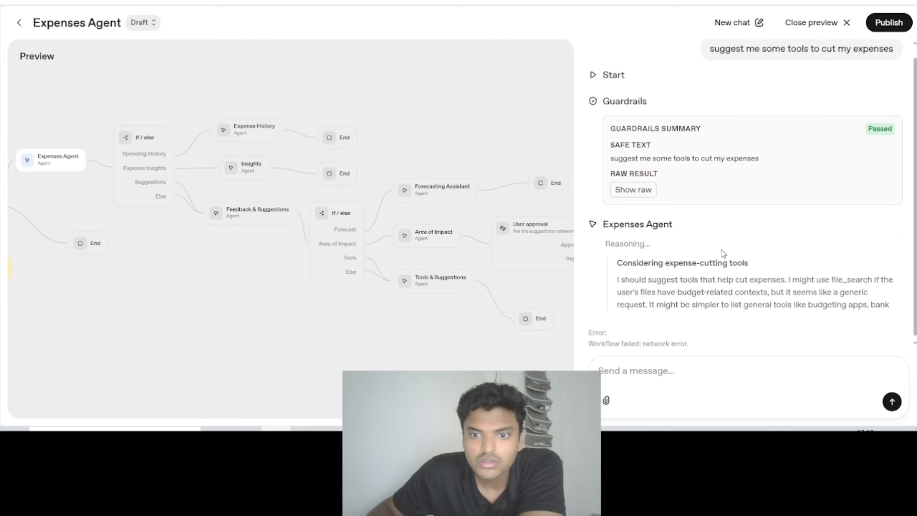
- Close the Expenses Agent workflow preview and examine the graph's branches from Guardrails to the User approval stage
scroll(802, 171, up, 1)
click(821, 23)
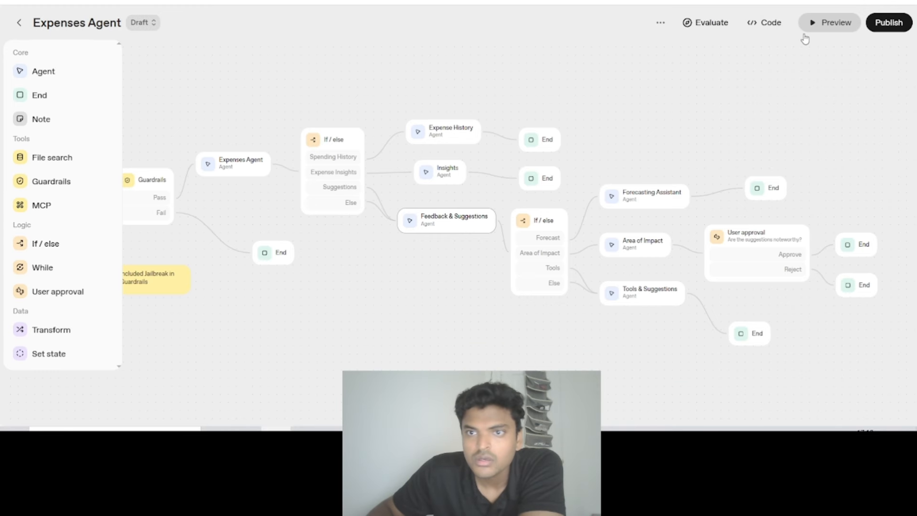
drag(674, 86, 687, 127)
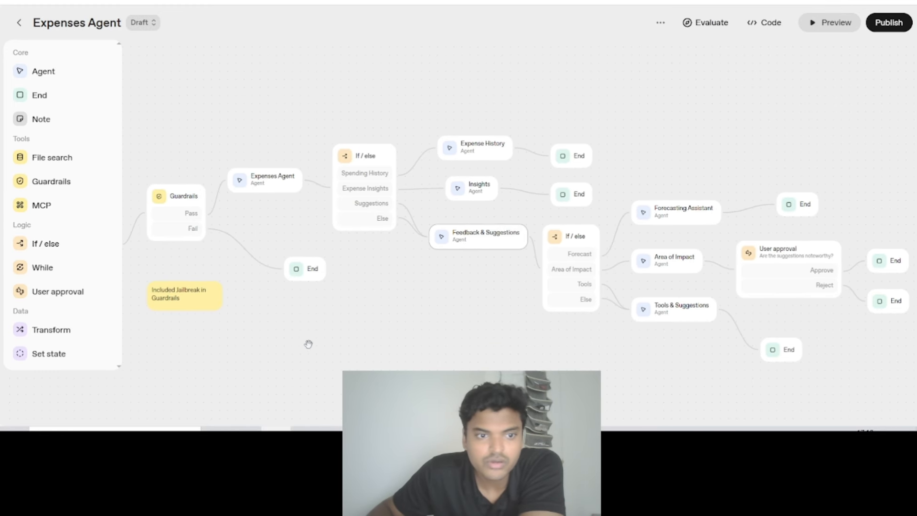
drag(308, 344, 376, 322)
drag(454, 313, 287, 323)
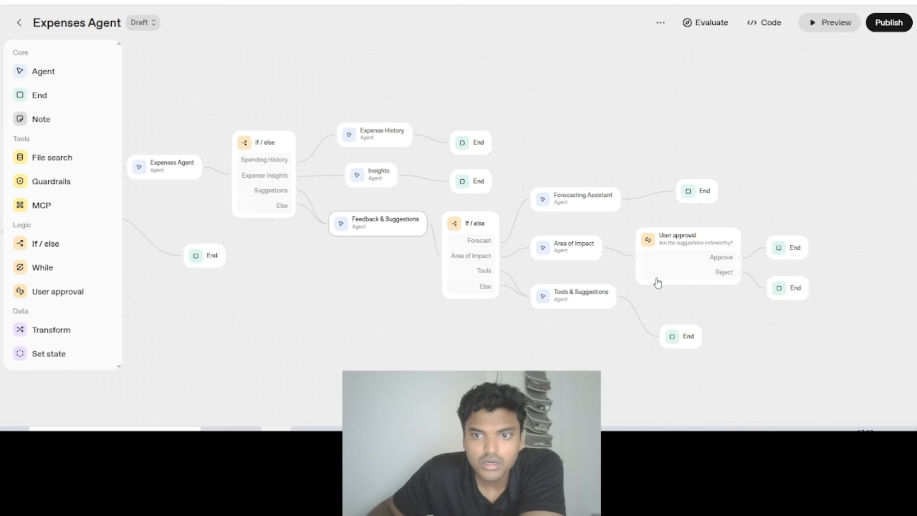
drag(594, 359, 415, 344)
scroll(398, 317, up, 2)
drag(232, 238, 333, 334)
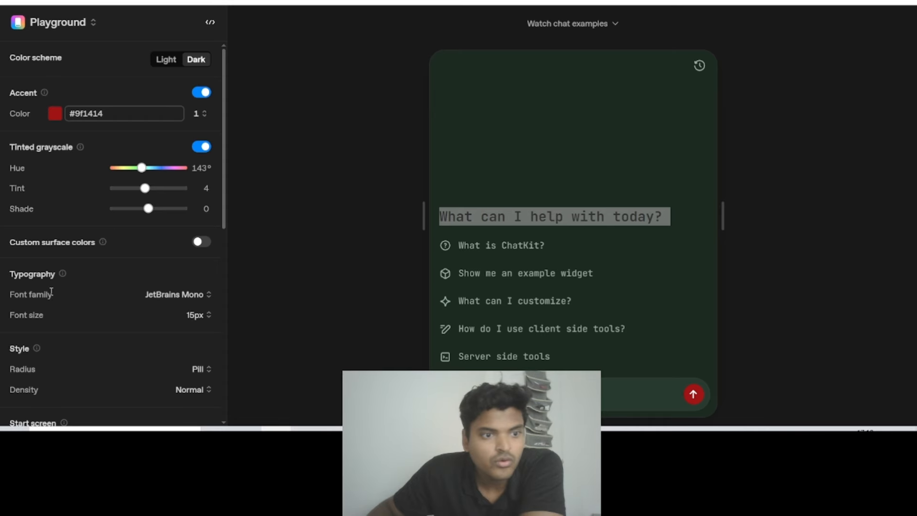
- Check the Playground's composer, tool menu and message action options against the Expenses Agent workflow
scroll(64, 293, down, 7)
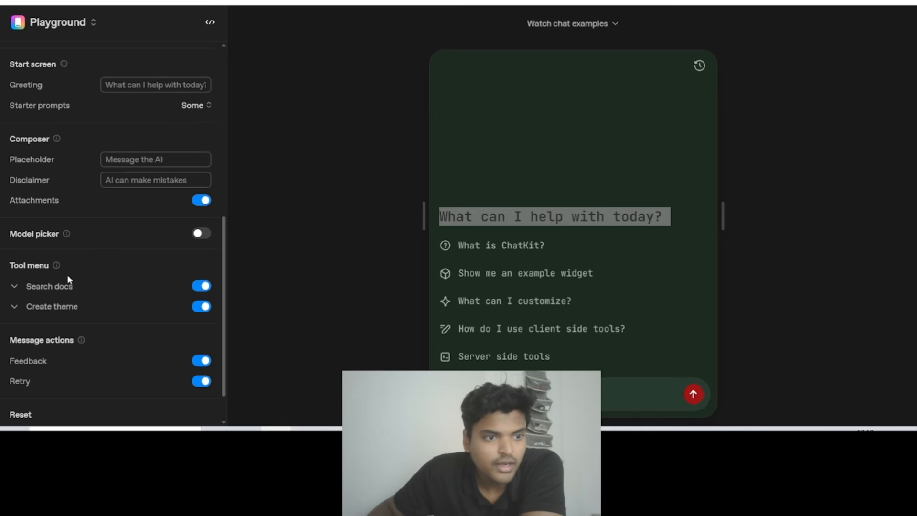
scroll(71, 267, up, 6)
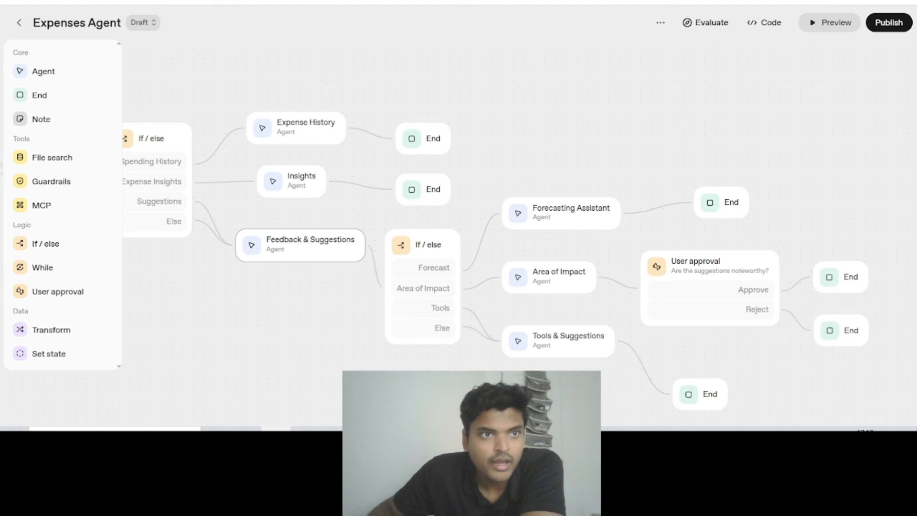
scroll(550, 120, down, 2)
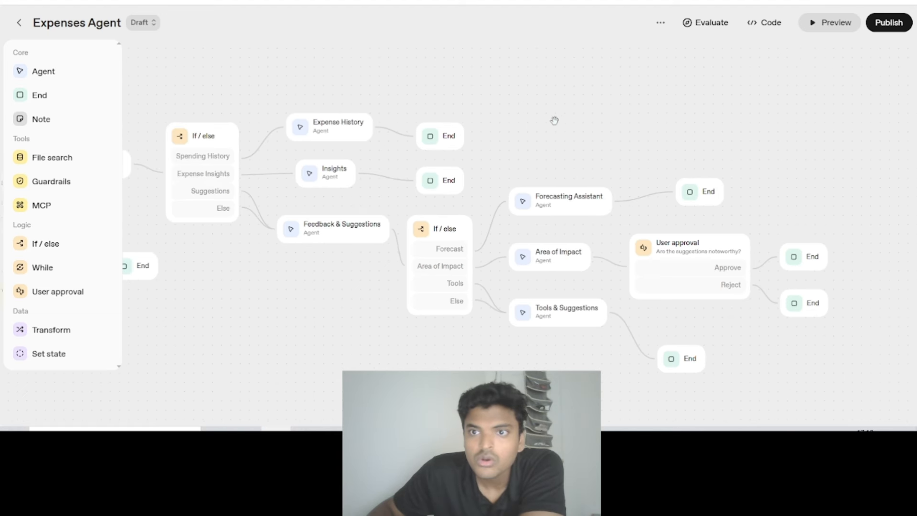
- Open the Expenses Agent workflow's code export, examine the Agents SDK TypeScript code, and return to the ChatKit version
click(775, 24)
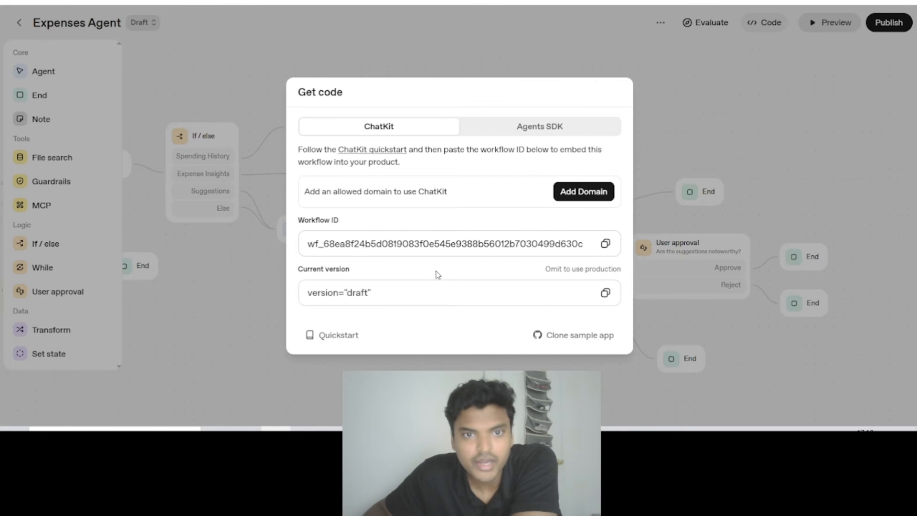
click(539, 127)
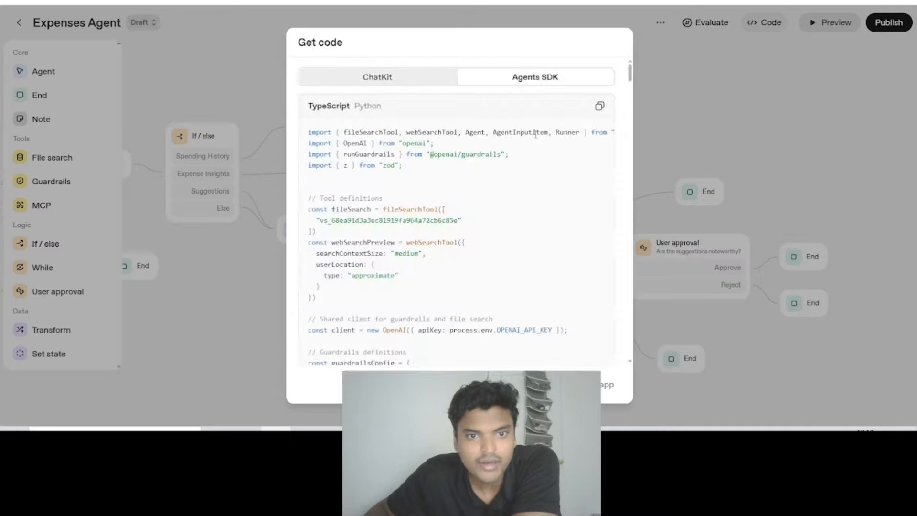
scroll(417, 154, down, 6)
scroll(409, 101, up, 6)
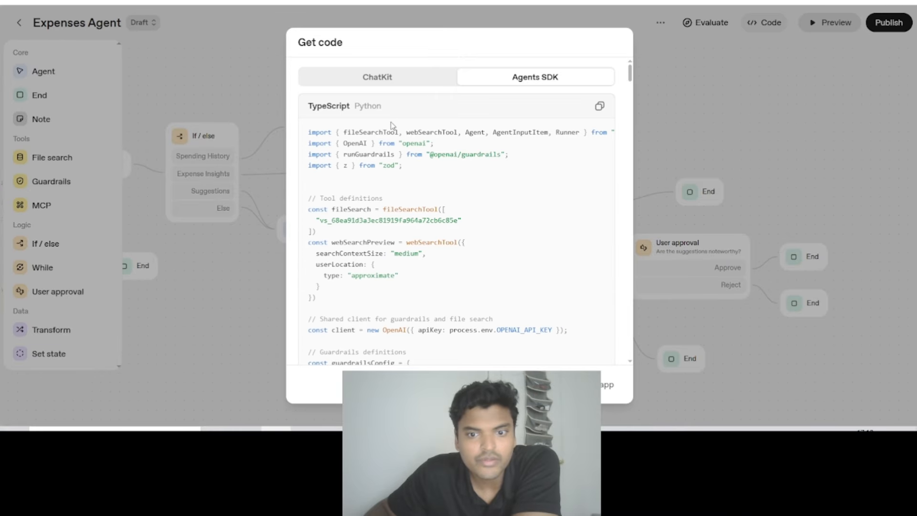
click(388, 78)
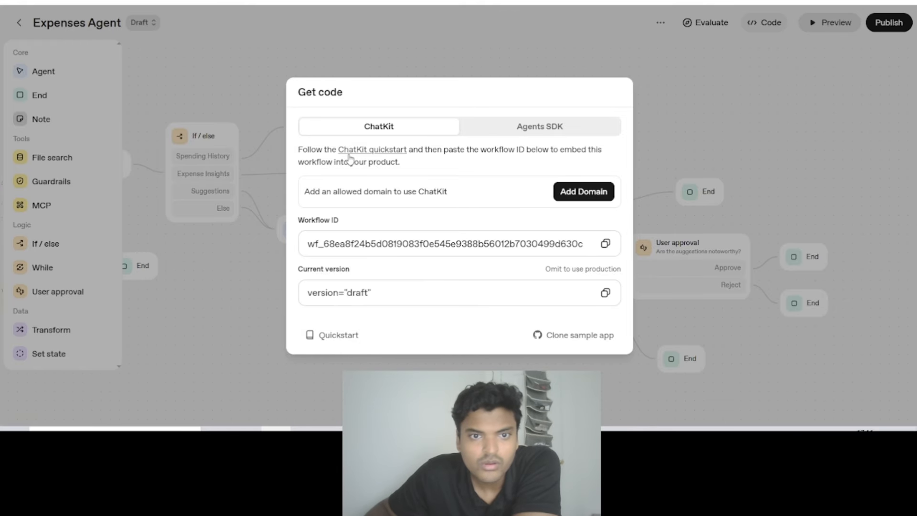
- Open the ChatKit quickstart documentation and read the overview, the architecture diagram and the agent workflow section
click(371, 150)
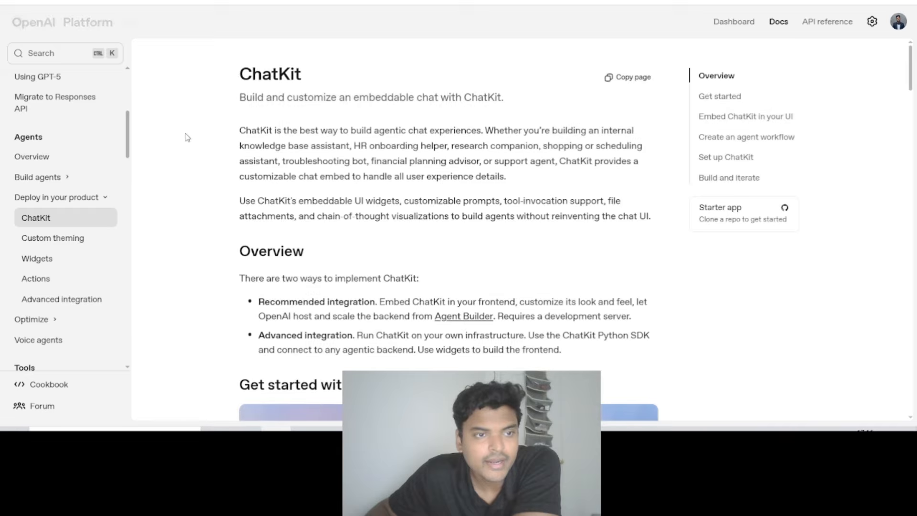
scroll(429, 211, down, 7)
scroll(430, 211, down, 9)
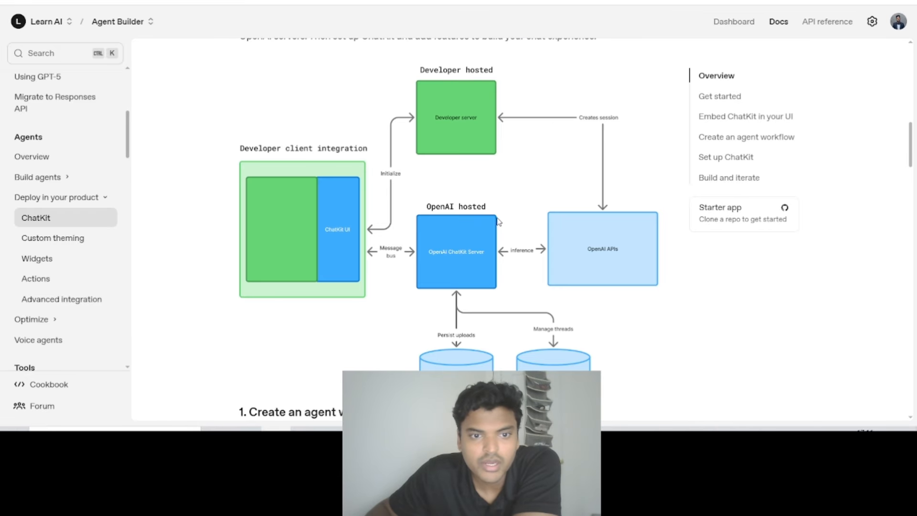
scroll(406, 215, up, 6)
scroll(401, 210, up, 6)
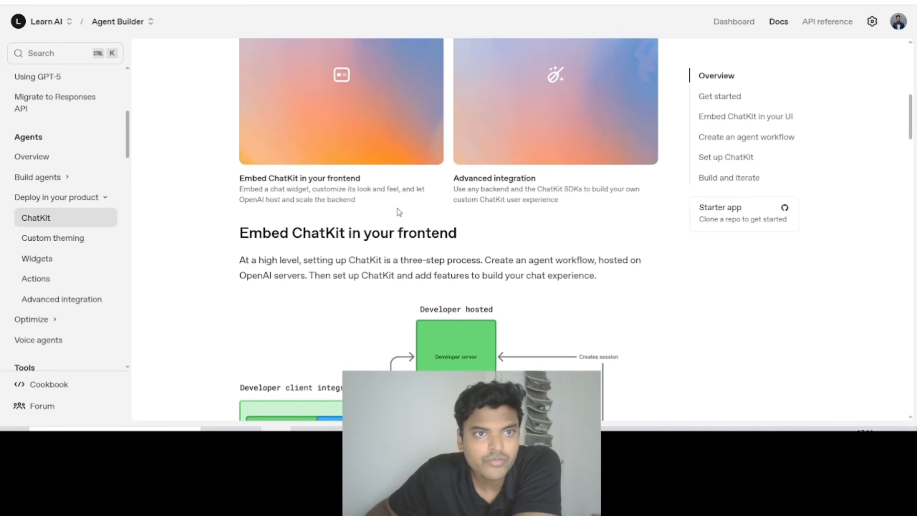
scroll(399, 208, down, 9)
scroll(401, 208, down, 5)
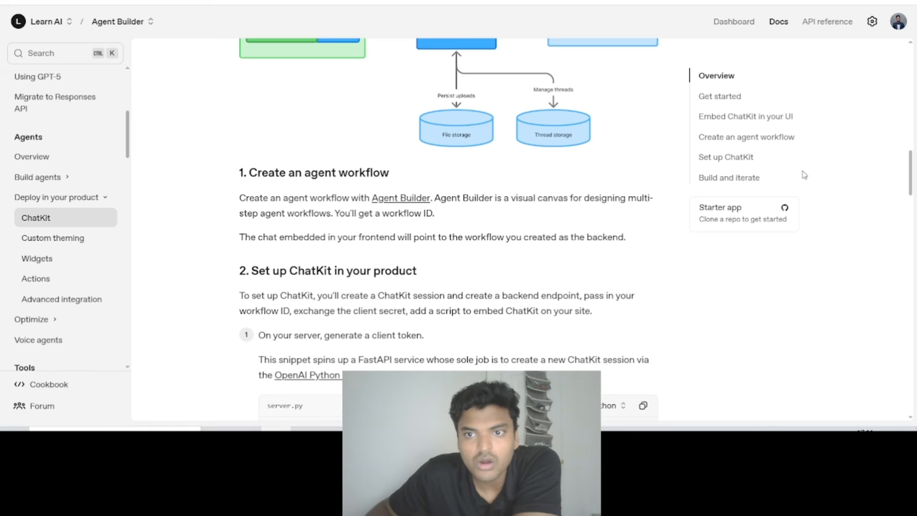
- Read the ChatKit setup instructions, covering the session token code, the React bindings install command and the Build and iterate section
drag(911, 174, 912, 275)
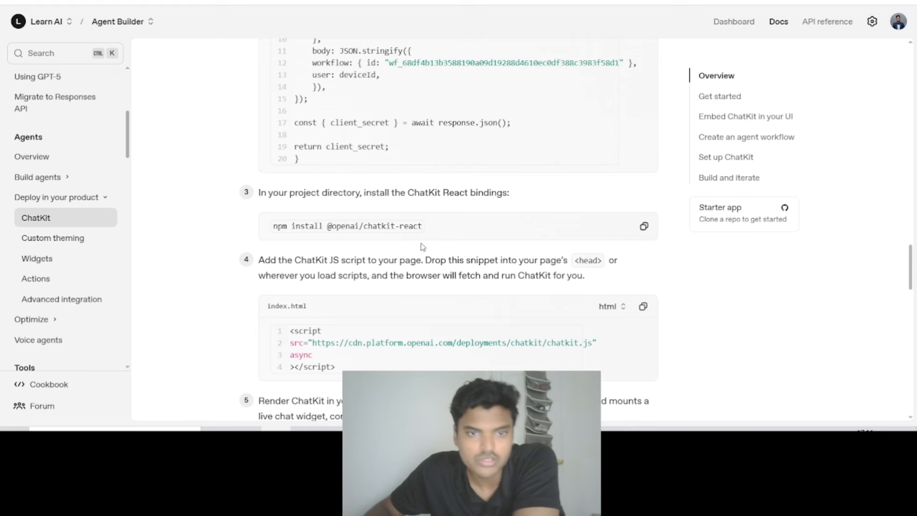
triple_click(346, 226)
scroll(461, 200, up, 6)
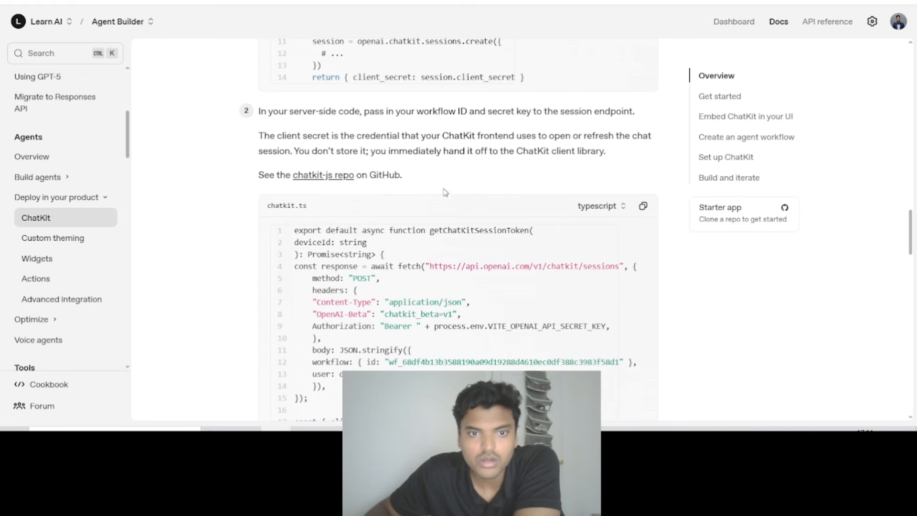
scroll(427, 176, up, 9)
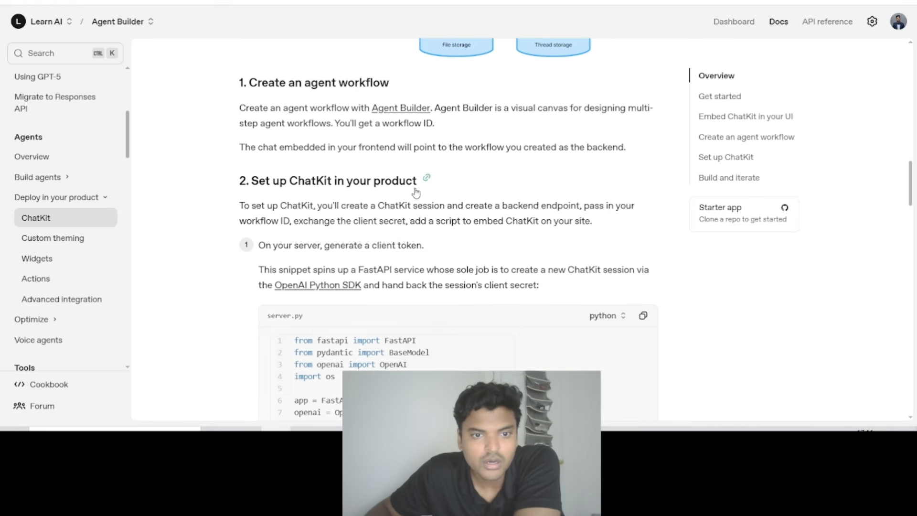
scroll(414, 193, down, 15)
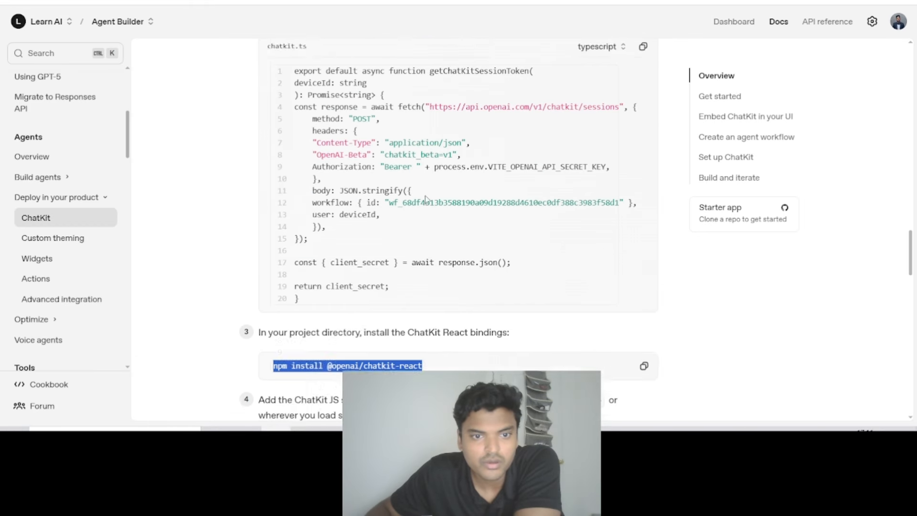
click(437, 232)
scroll(433, 228, down, 9)
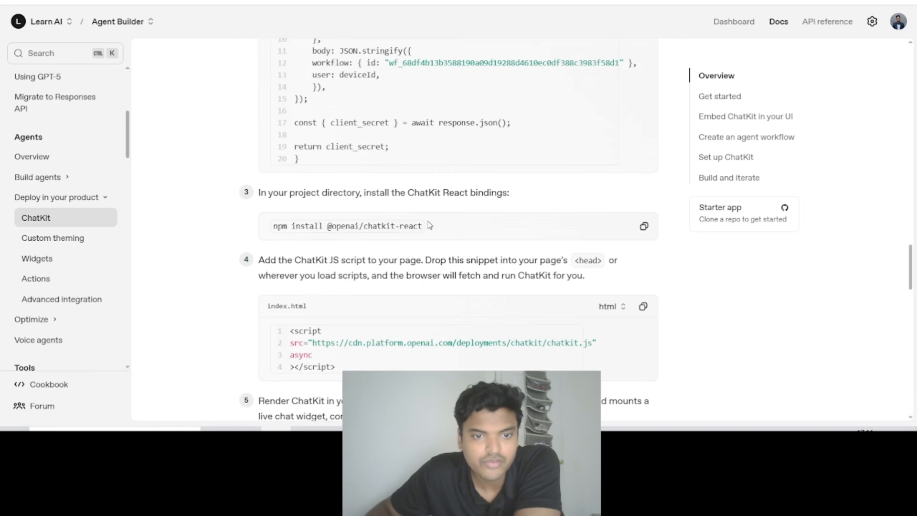
scroll(422, 224, down, 6)
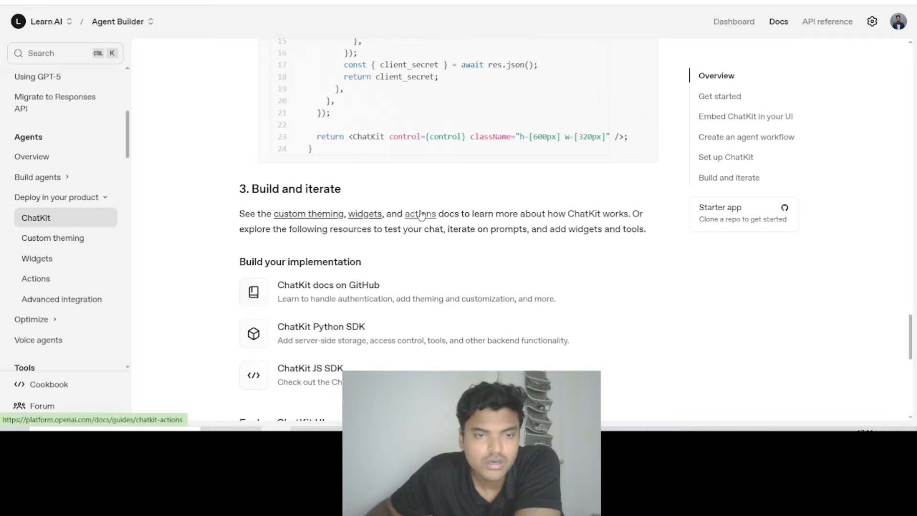
scroll(459, 224, up, 13)
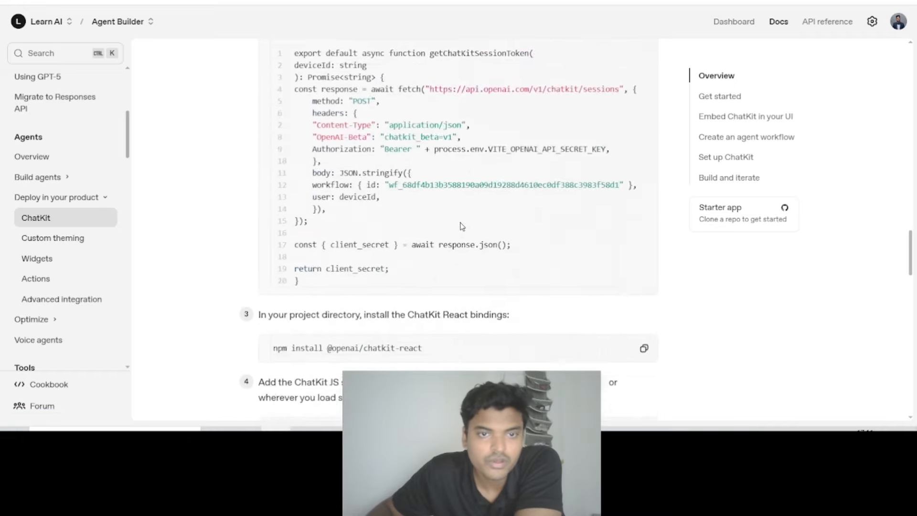
scroll(462, 226, up, 20)
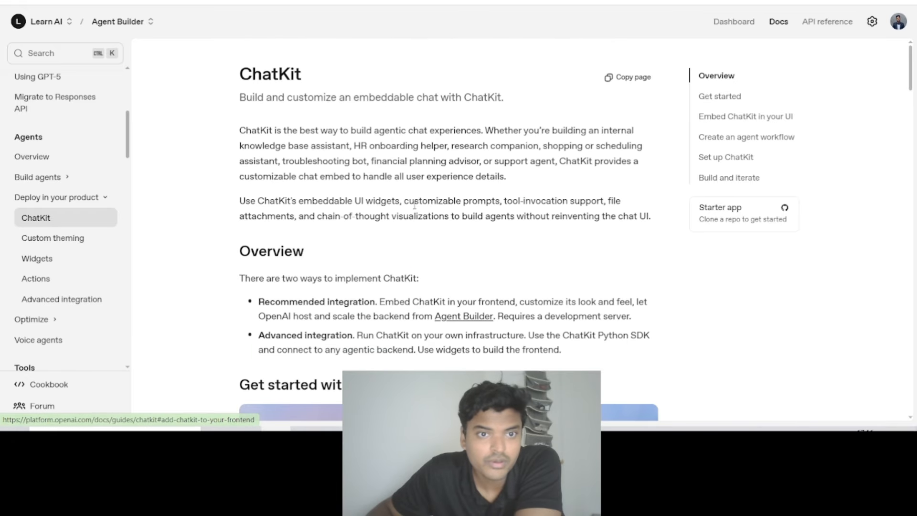
- Return to the Expenses Agent workflow, close its code export, and examine the whole graph from Start to the final End nodes
key(ctrl+shift+Tab)
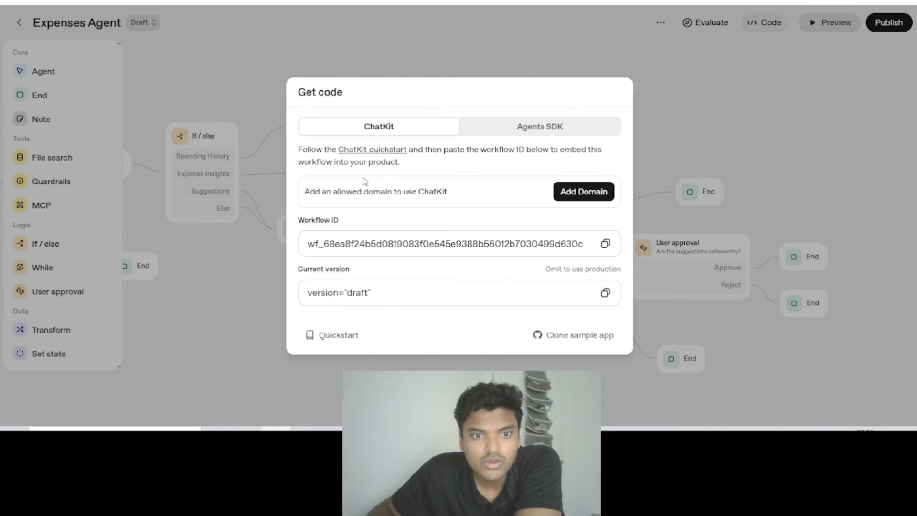
click(770, 115)
scroll(525, 144, down, 2)
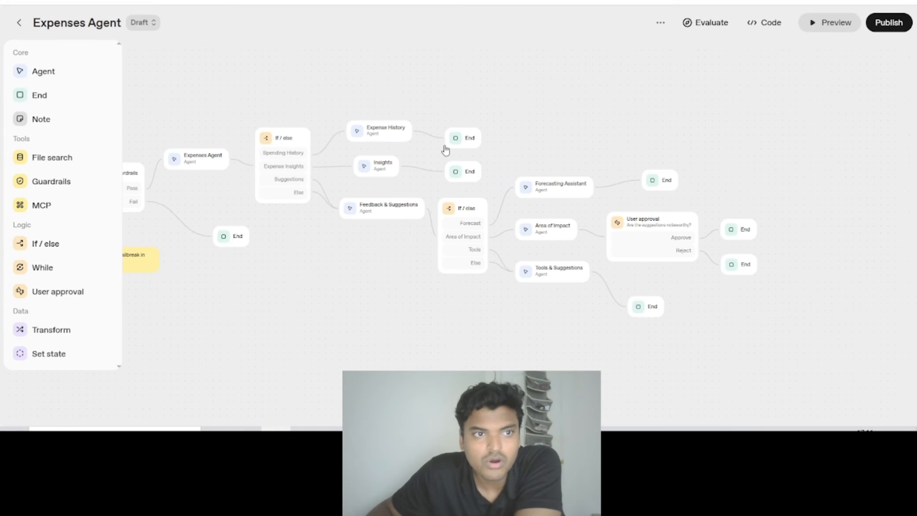
drag(352, 79, 449, 114)
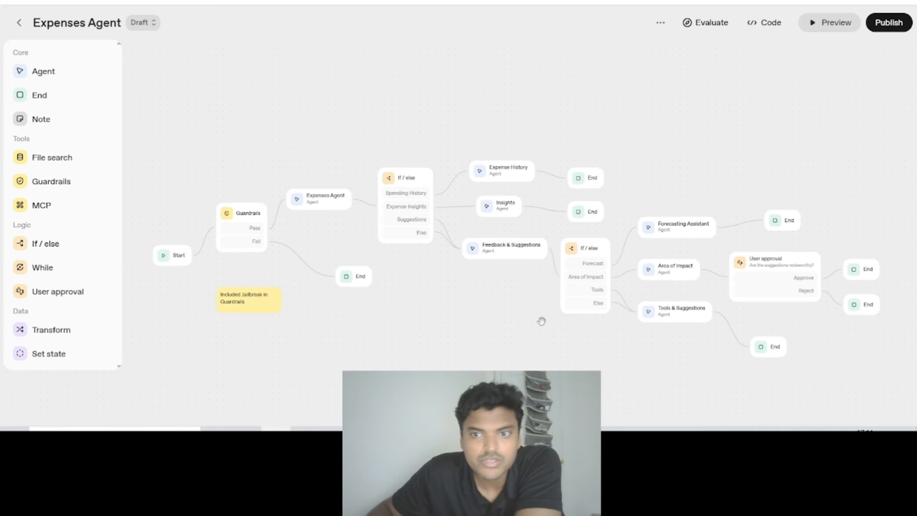
drag(499, 331, 454, 315)
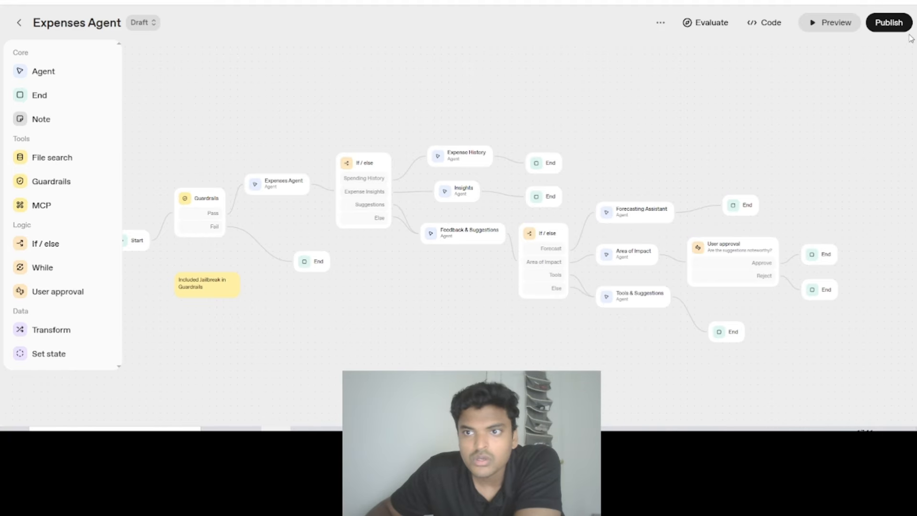
- Check the publish options for the Expenses Agent workflow, close them without publishing, and view the full graph
click(889, 23)
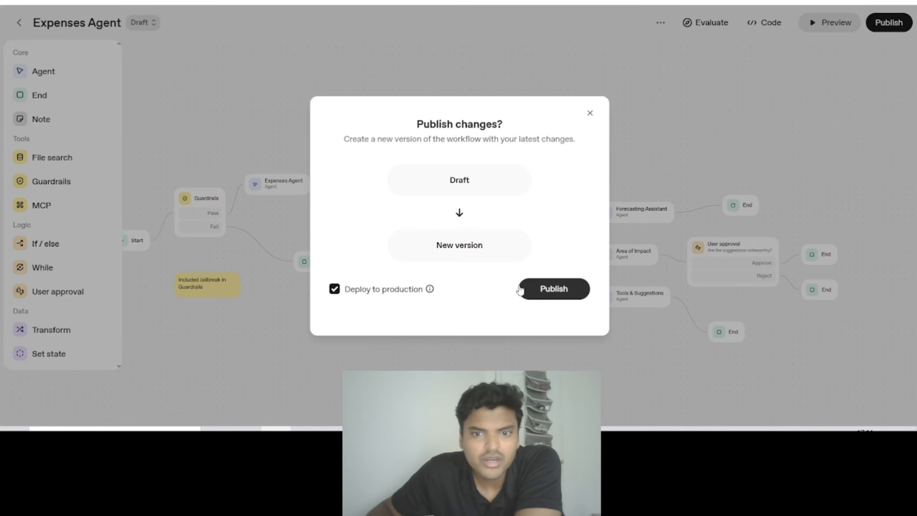
click(590, 113)
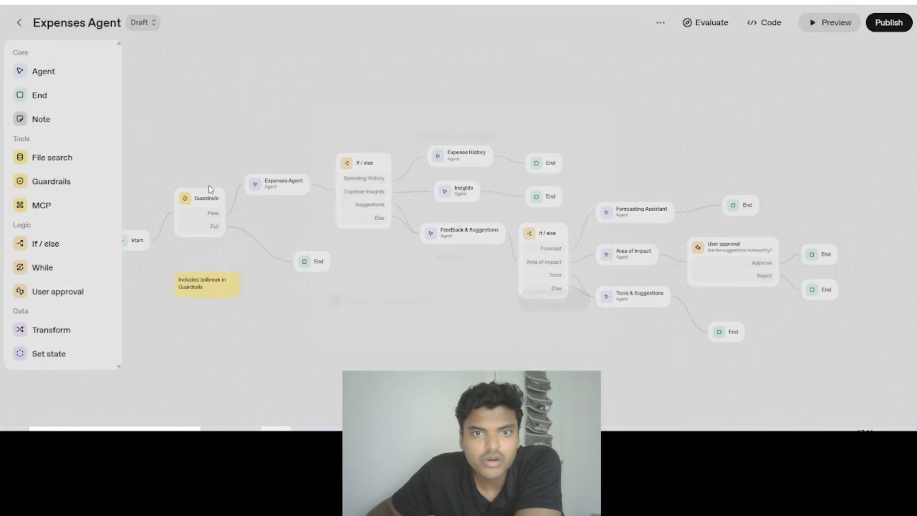
drag(296, 123, 317, 121)
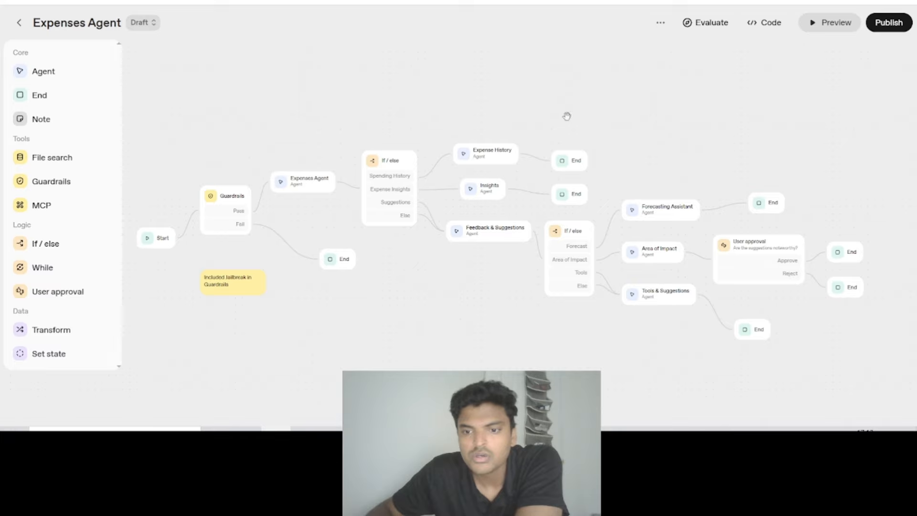
drag(264, 108, 275, 109)
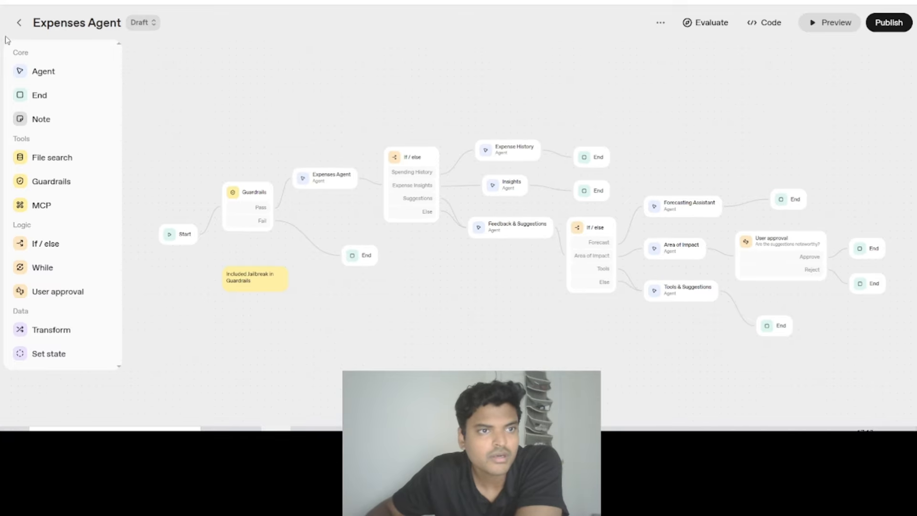
- Leave the Expenses Agent workflow for the Agent Builder overview and browse the available workflow templates
click(19, 24)
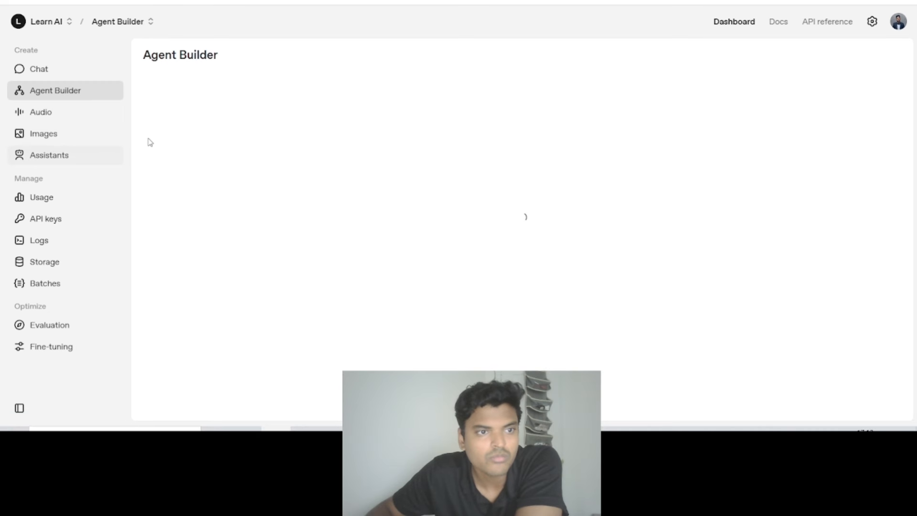
click(258, 216)
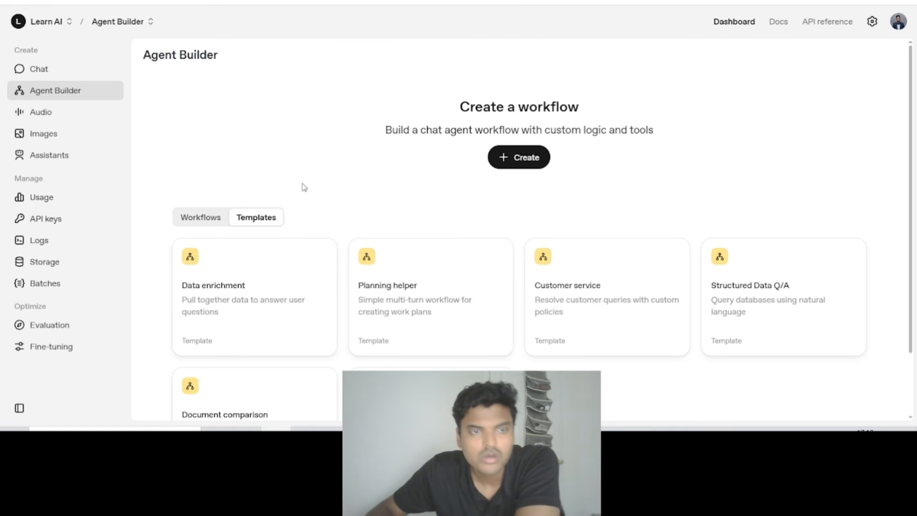
scroll(428, 182, down, 2)
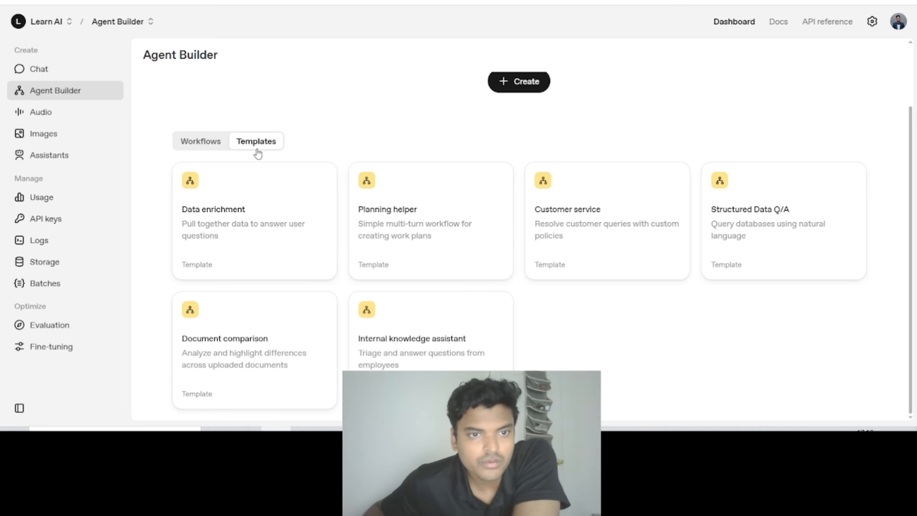
scroll(480, 284, up, 2)
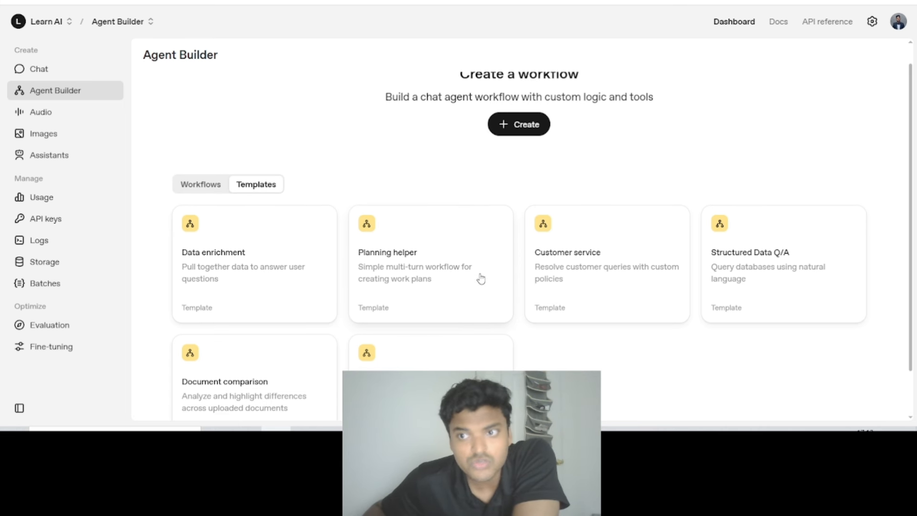
scroll(479, 279, down, 2)
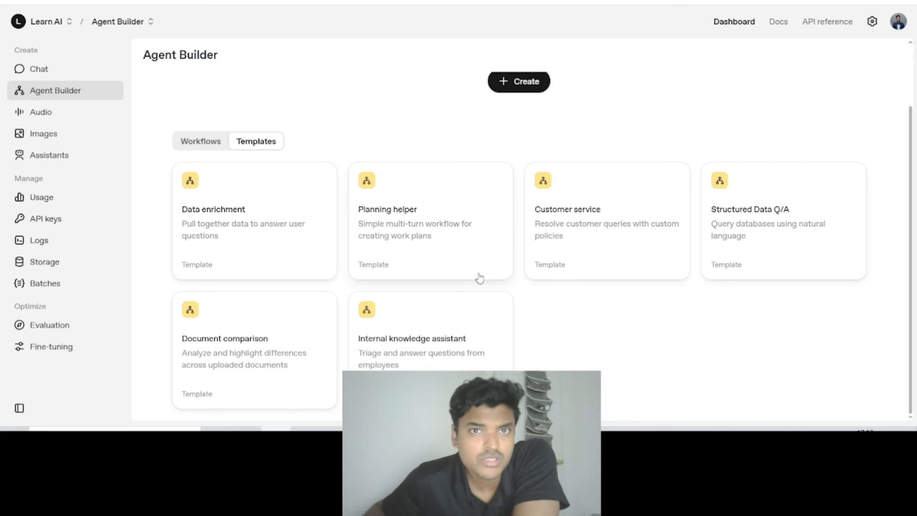